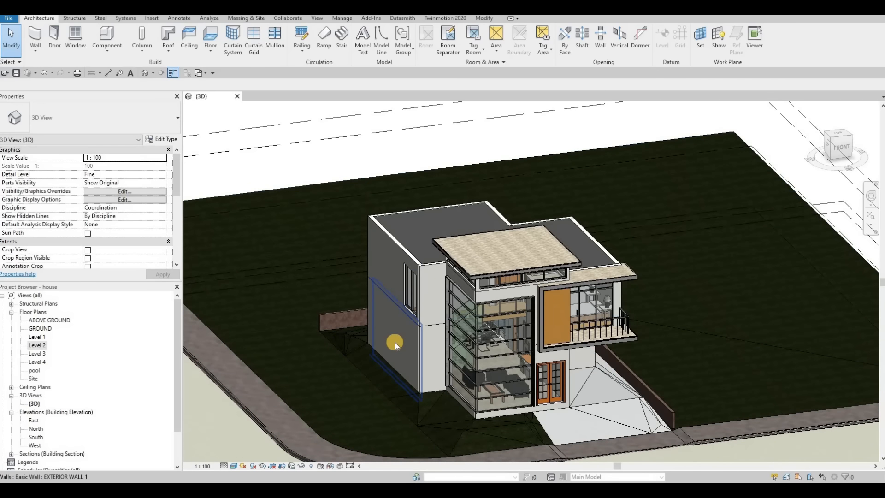
Step: Delete the upper and lower wall pieces beside the glazing to expose the stair, then open Level 1
middle_click_drag(518, 338, 548, 326, "shift")
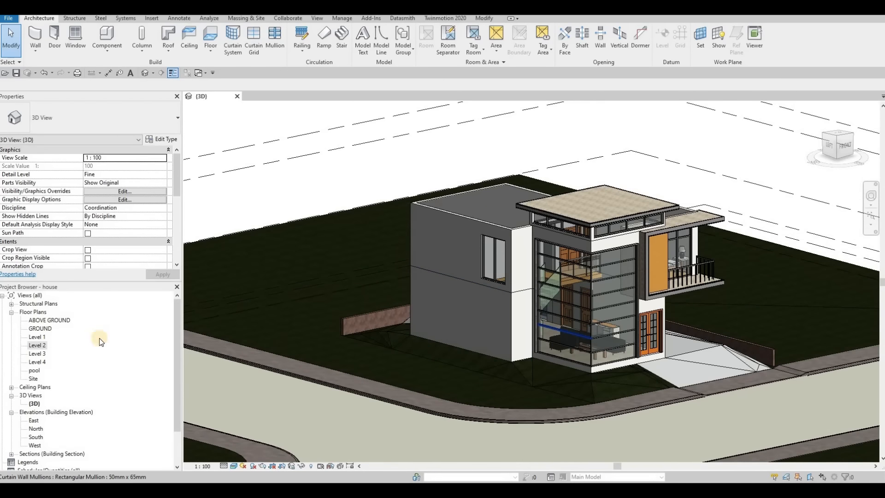
scroll(44, 344, "up", 1)
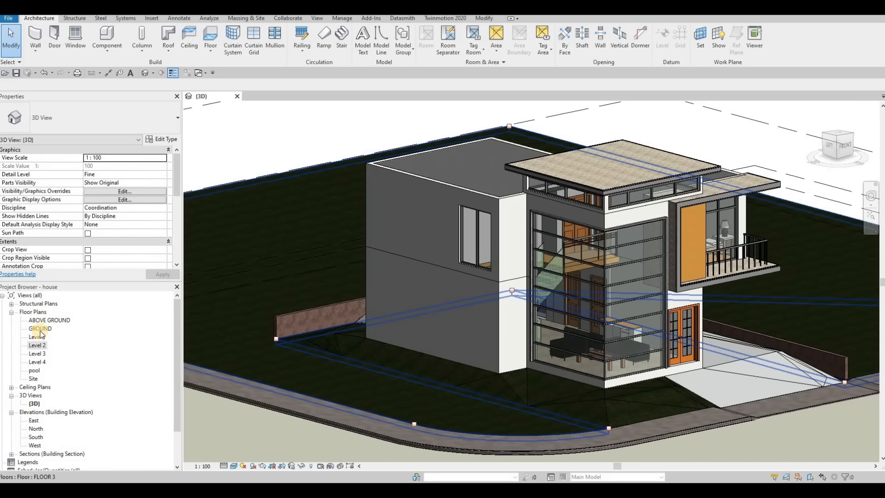
left_click(510, 196)
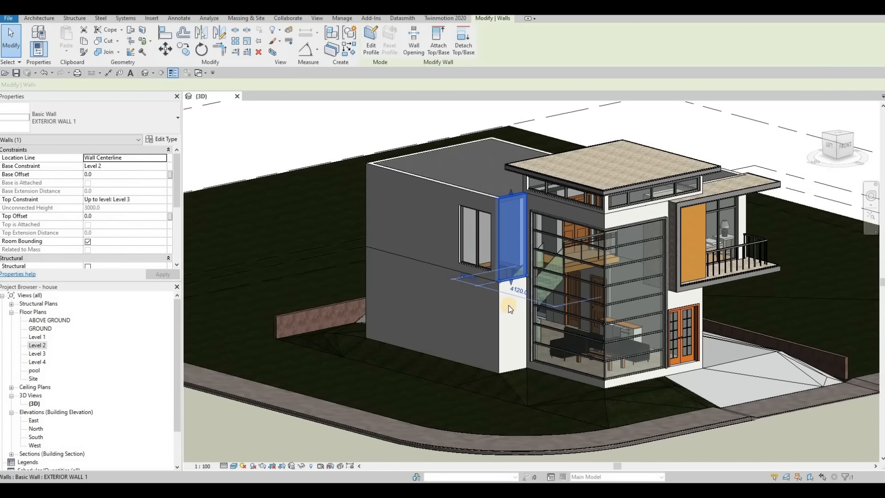
key("Delete")
left_click(530, 311)
key("Delete")
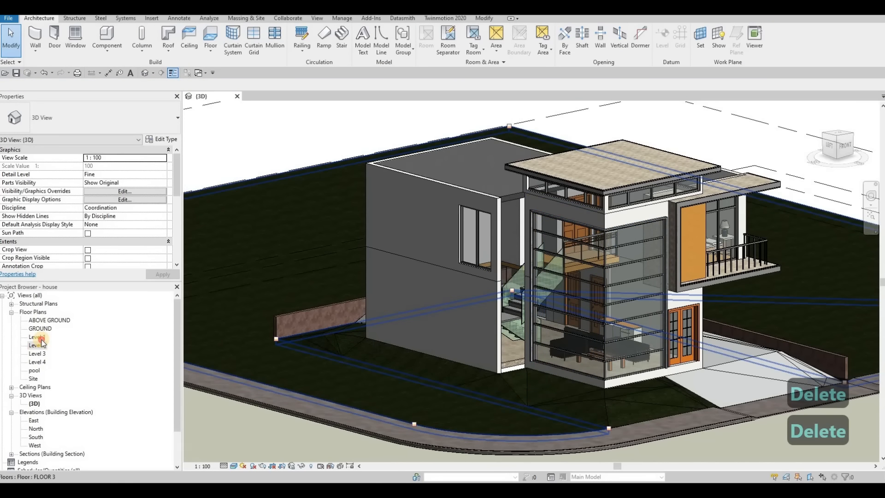
double_click(38, 337)
Step: Drag the short Level 1 stair-corner wall left onto the exterior wall line, then return to 3D
scroll(572, 221, "up", 7)
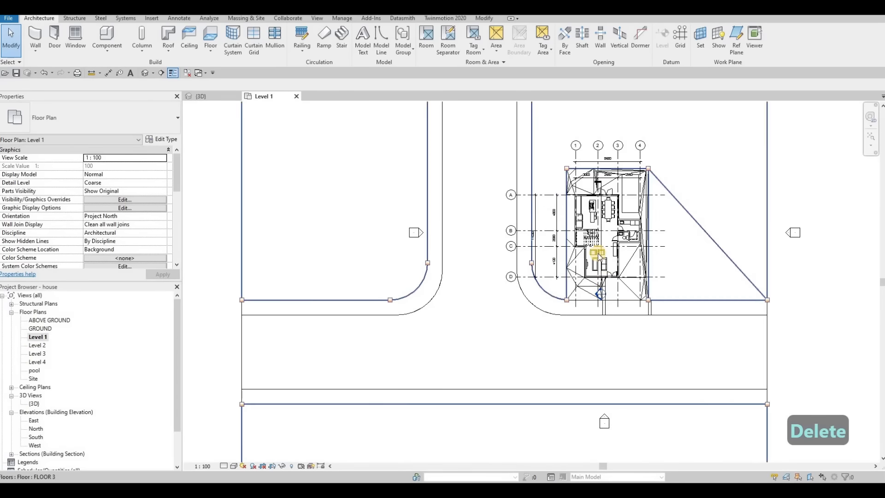
middle_click_drag(559, 241, 630, 333)
scroll(630, 333, "up", 3)
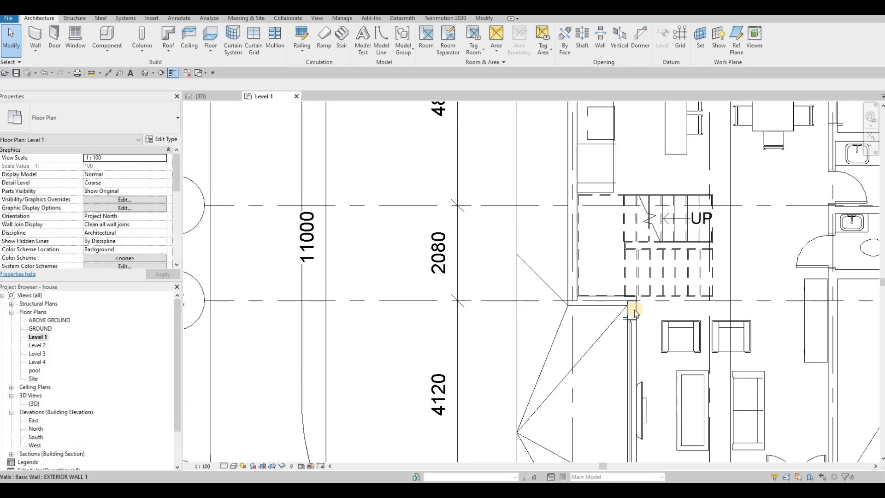
left_click(631, 308)
scroll(631, 308, "up", 2)
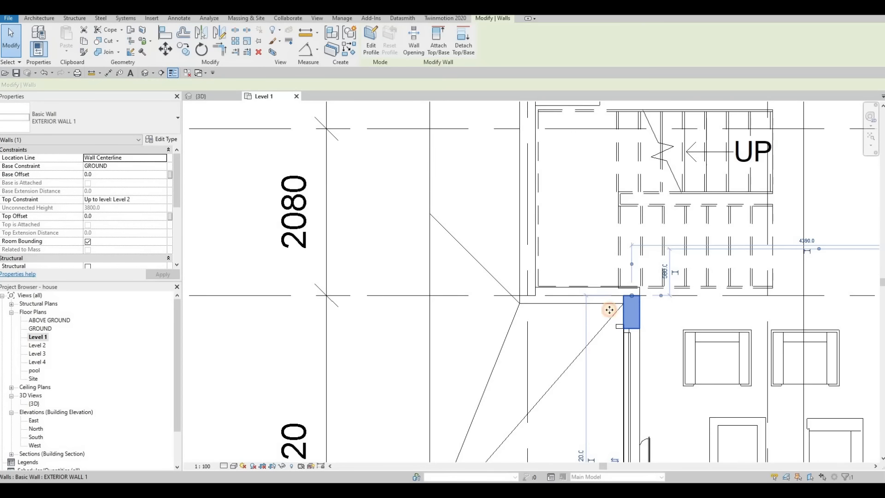
left_click_drag(530, 312, 538, 310)
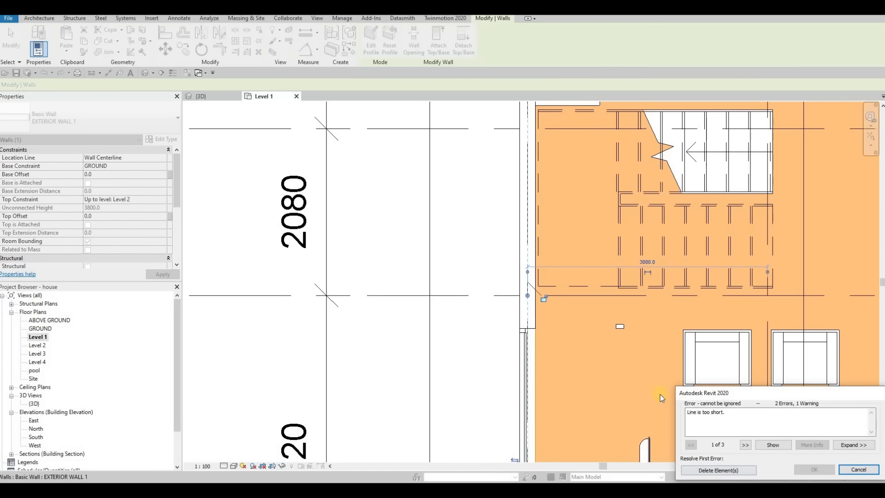
left_click(214, 96)
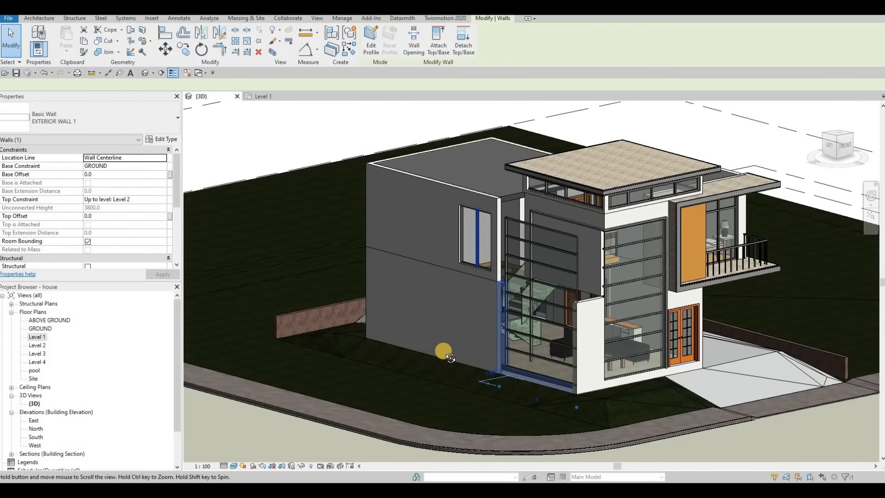
middle_click_drag(438, 352, 461, 276, "shift")
key("Escape")
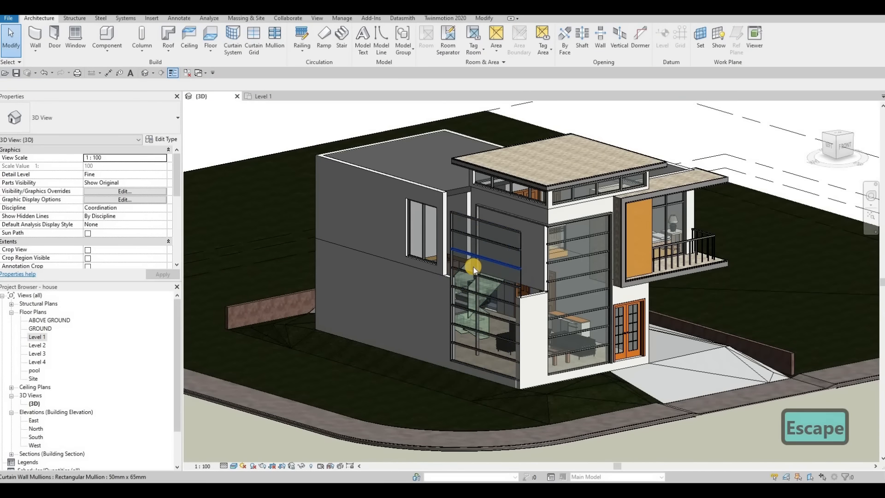
Step: Delete the small window on the side wall, leaving the stair glazing unselected
left_click(429, 244)
key("Delete")
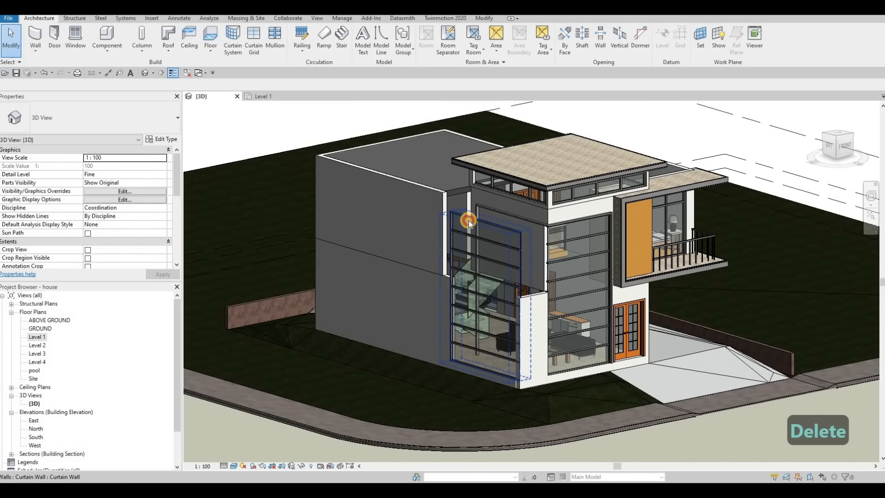
left_click(469, 222)
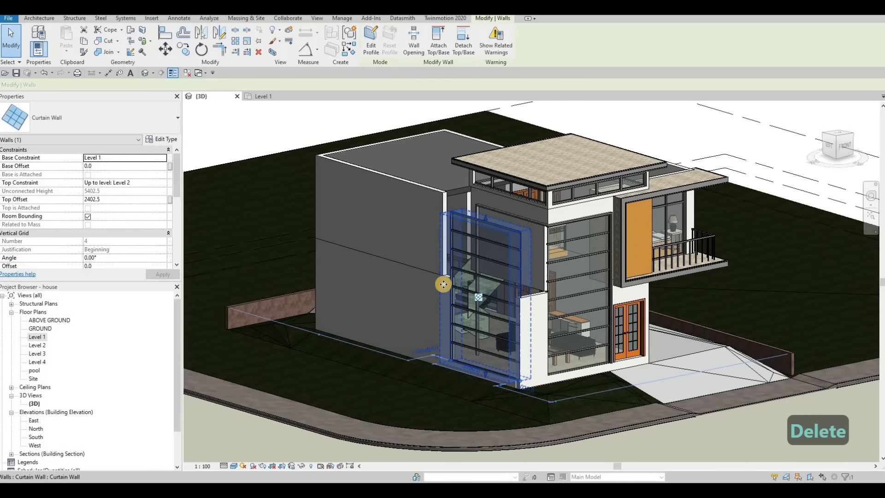
key("Escape")
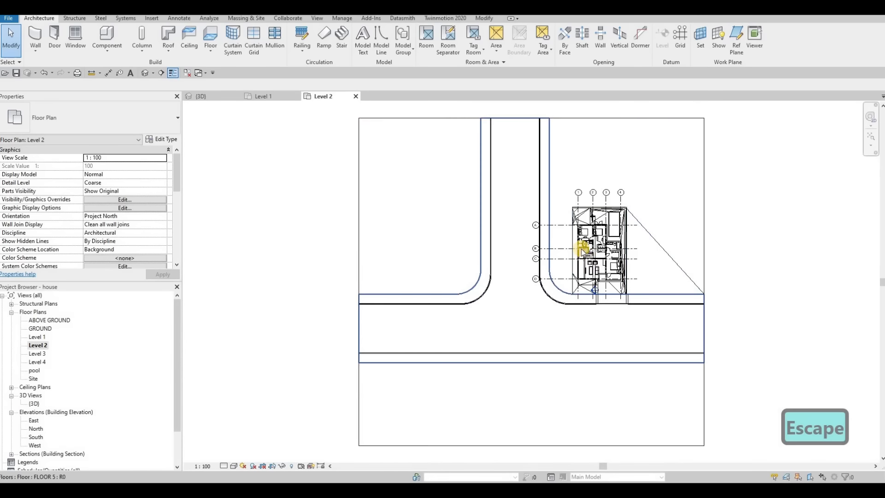
Step: Move the Level 2 wall beside the stair left onto the exterior line and view the house's left side
scroll(640, 325, "up", 3)
scroll(640, 325, "up", 3)
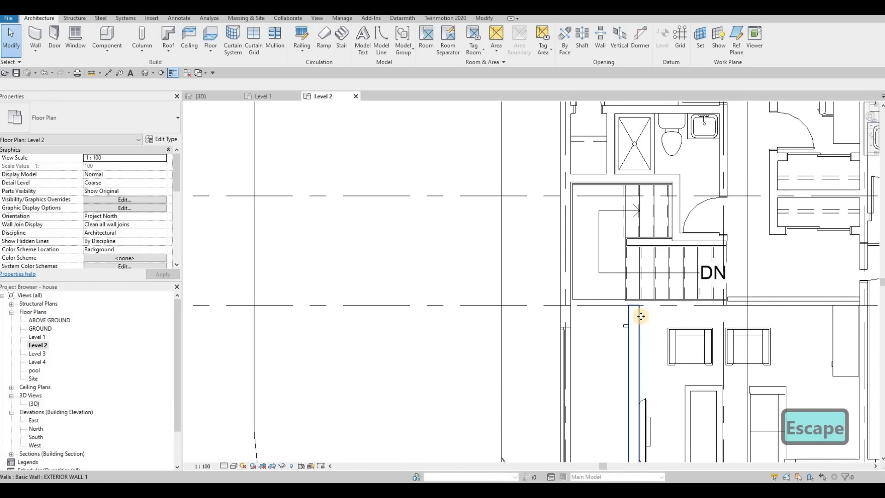
left_click(634, 317)
left_click_drag(581, 317, 571, 317)
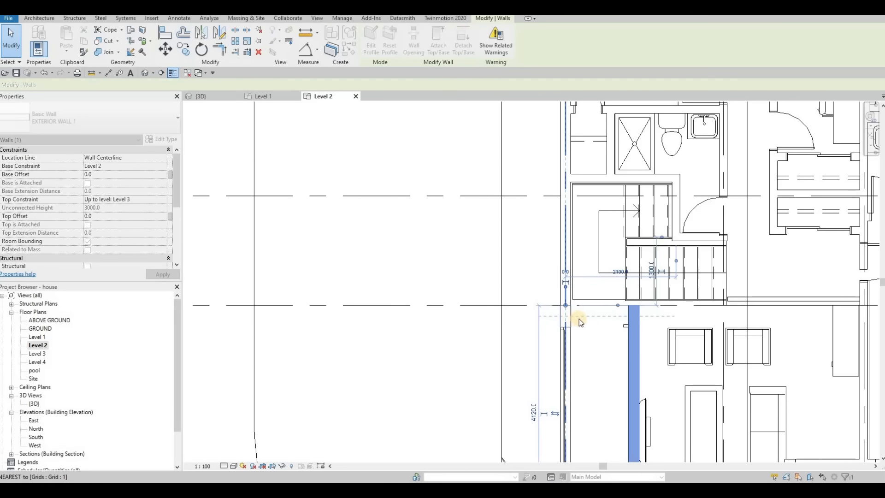
left_click(264, 96)
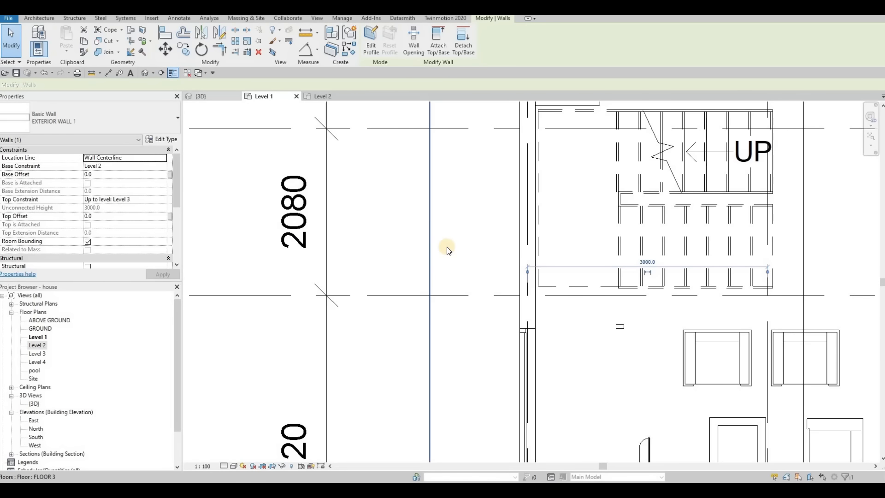
key("ctrl+Tab")
key("Escape")
scroll(502, 245, "up", 5)
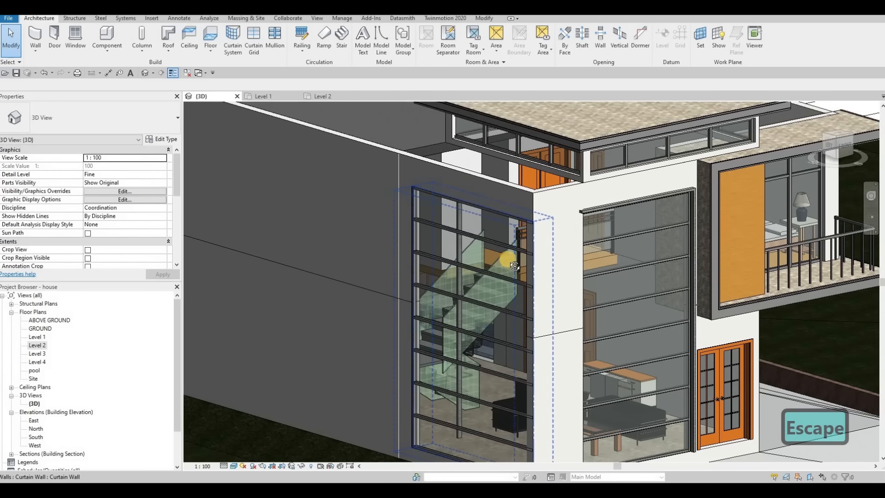
middle_click_drag(514, 266, 292, 253, "shift")
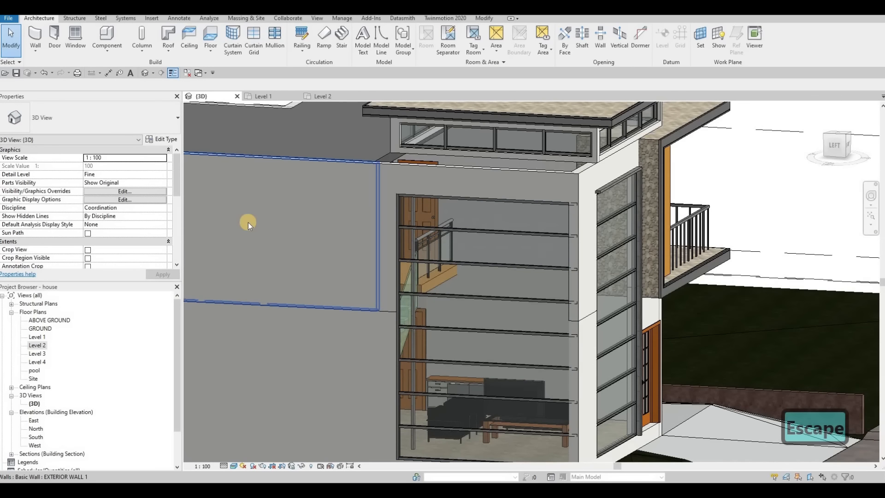
Step: In the West elevation, extend the glazing panel's left end to grid B
double_click(35, 445)
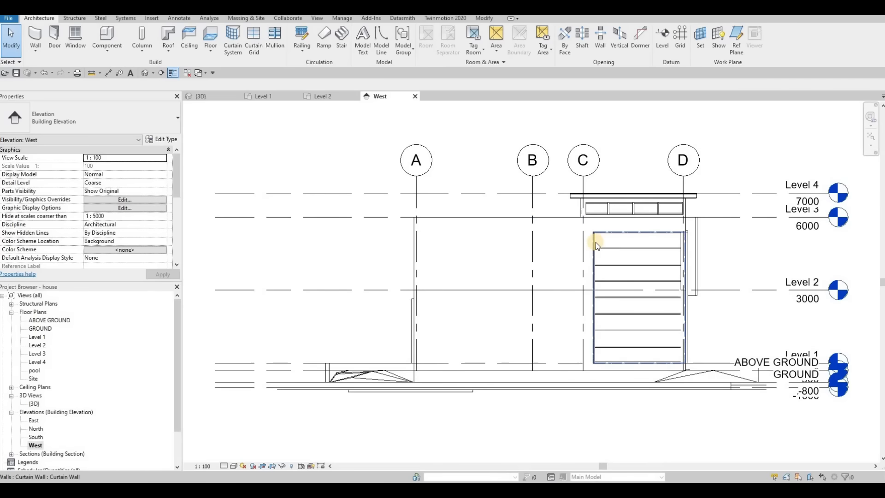
scroll(595, 242, "up", 2)
left_click(585, 322)
left_click_drag(589, 326, 502, 325)
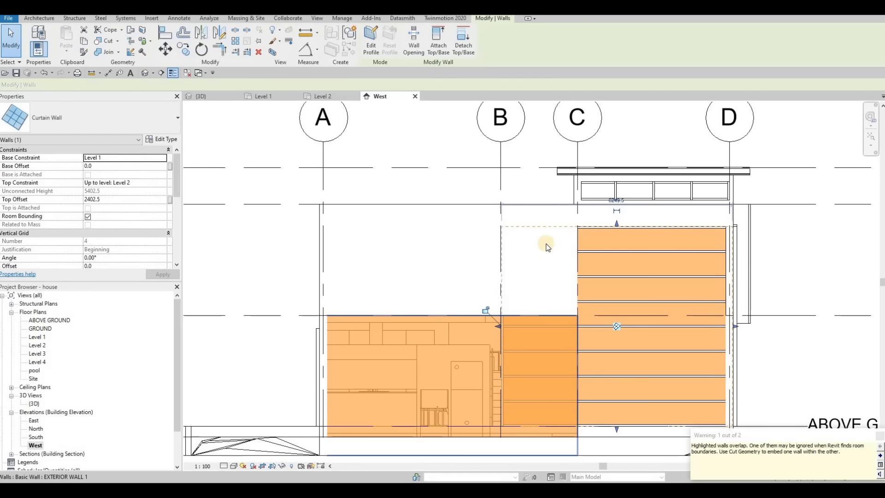
key("Escape")
key("Escape")
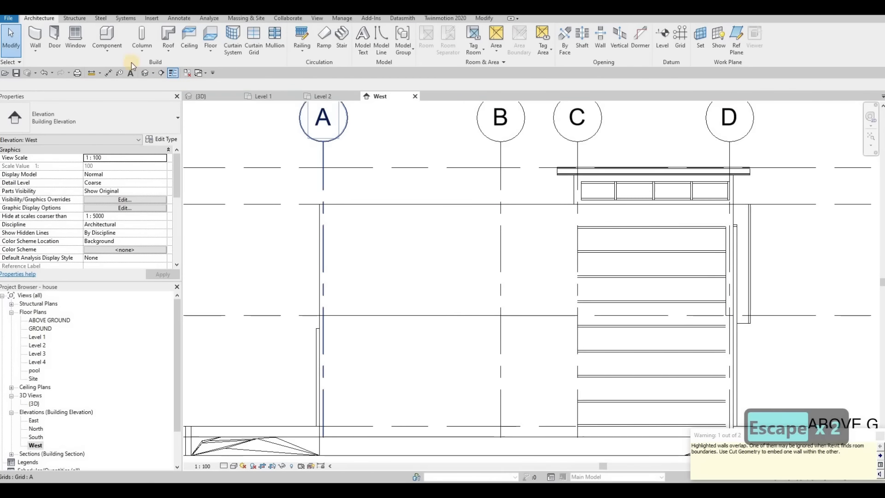
Step: Use Cut Geometry to embed the curtain wall into the overlapping exterior wall
left_click(485, 19)
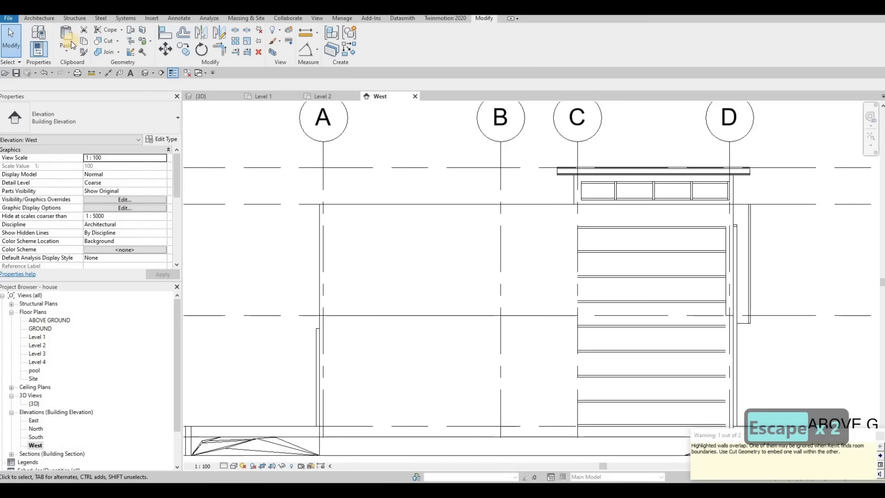
left_click(559, 223)
left_click(593, 226)
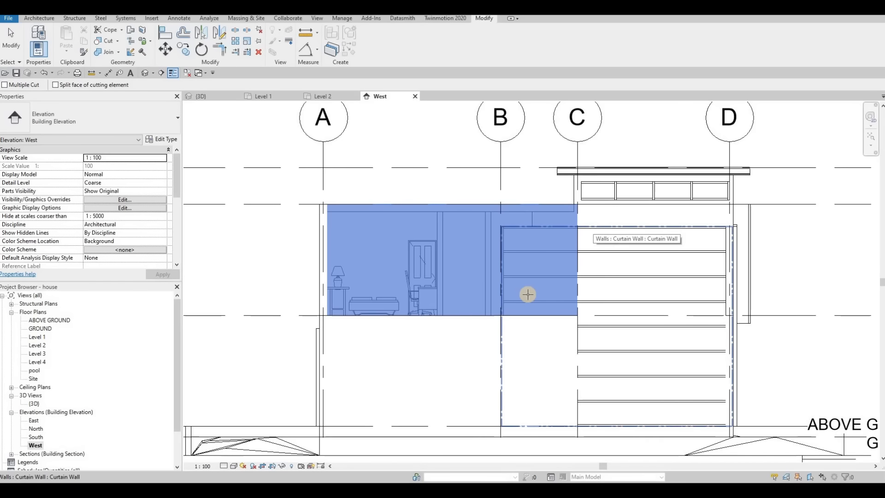
left_click(611, 240)
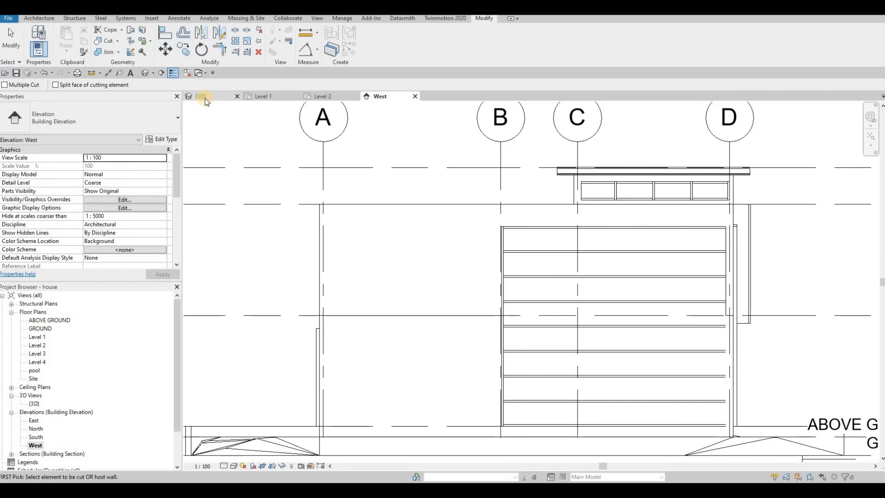
Step: Orbit around the widened glazing and open the type properties of the '180mm max riser 275mm tread' stair
key("ctrl+Tab")
key("Escape")
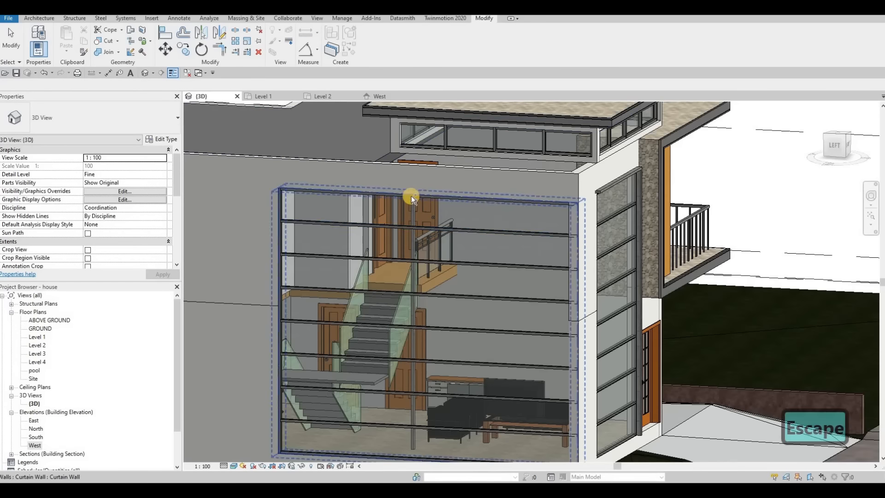
middle_click_drag(411, 195, 492, 181, "shift")
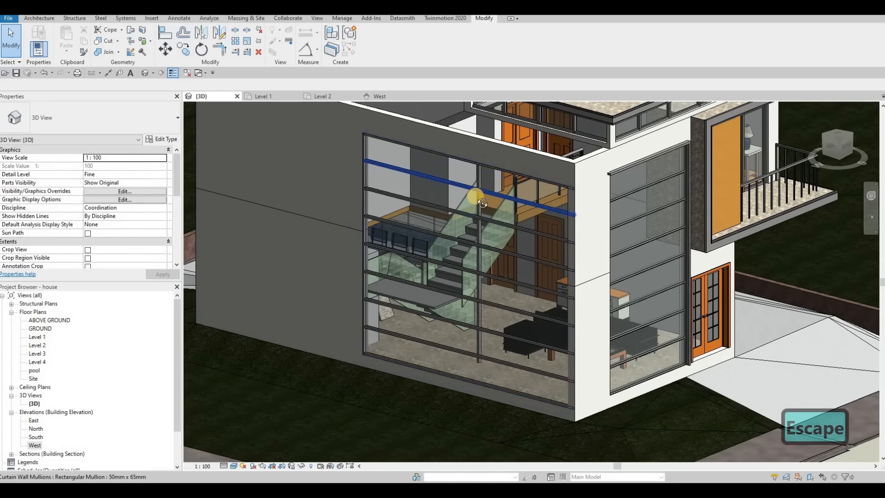
middle_click_drag(452, 206, 443, 306, "shift")
left_click(443, 306)
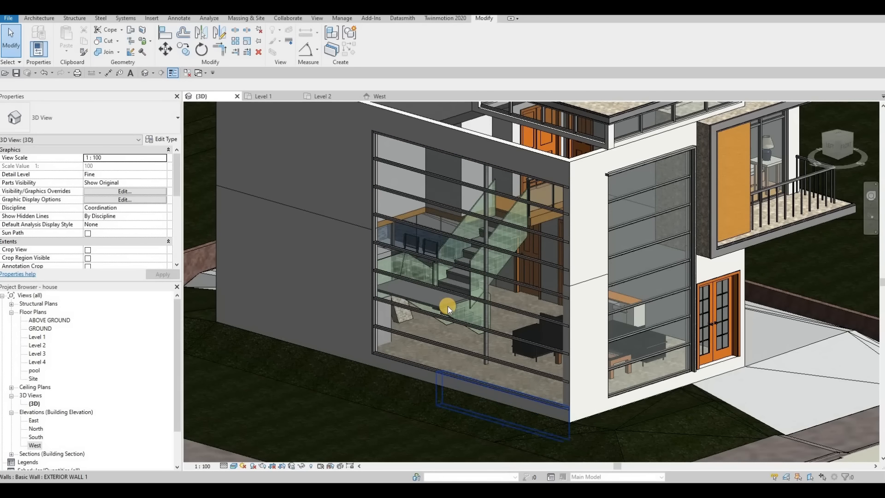
key("Escape")
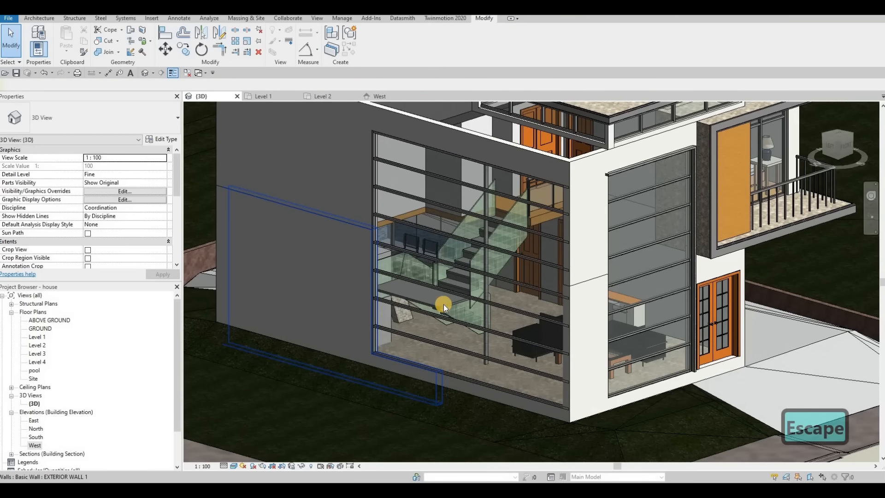
left_click(164, 138)
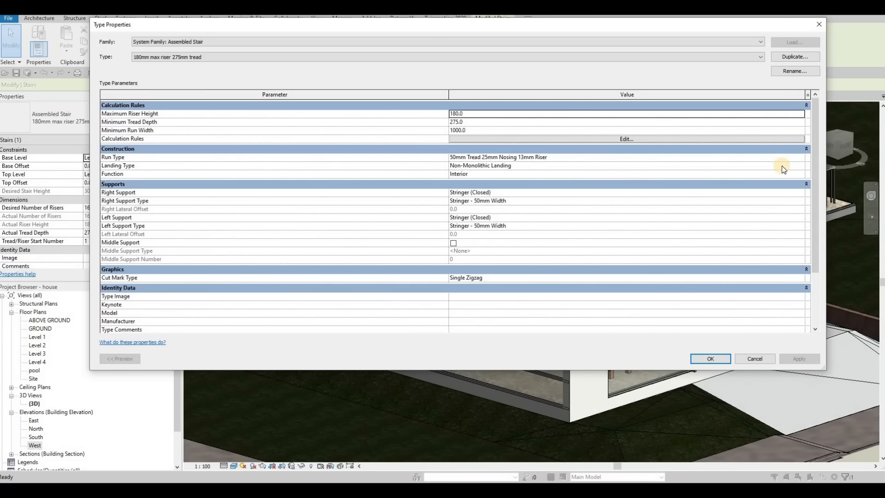
Step: In the Landing Type settings, stop using run tread settings and set landing tread thickness to 1000
left_click(799, 170)
left_click(799, 170)
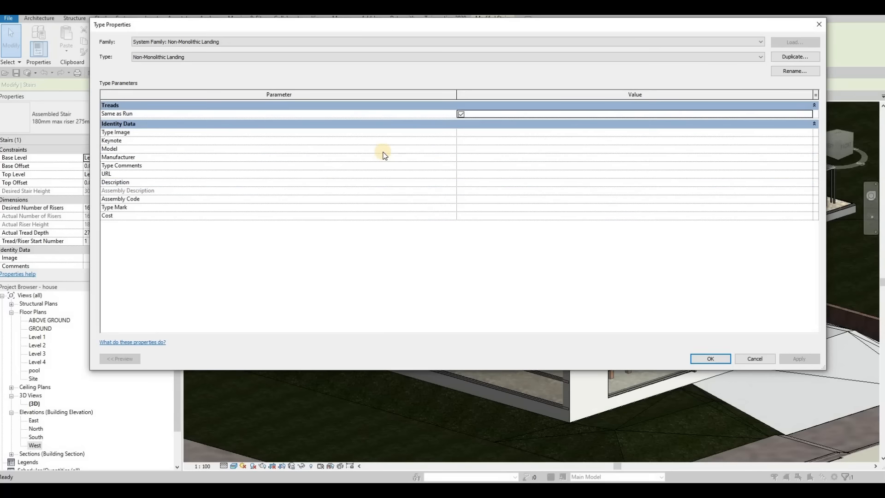
left_click(461, 114)
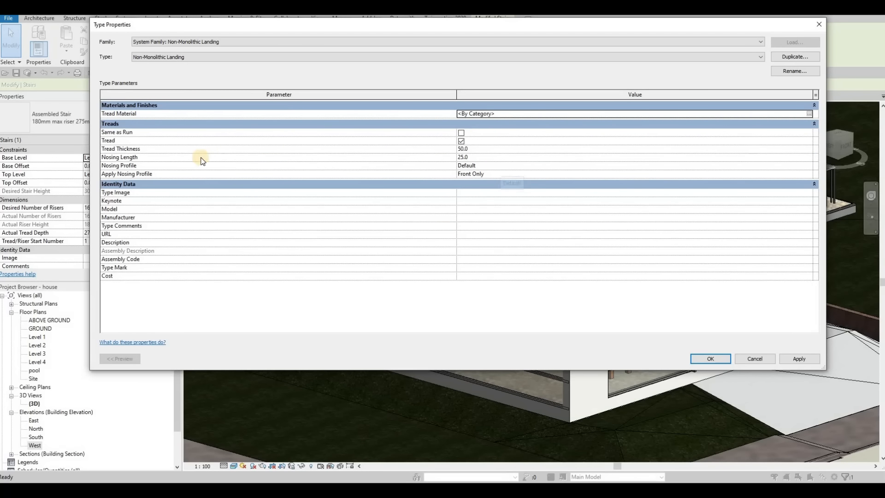
left_click(475, 149)
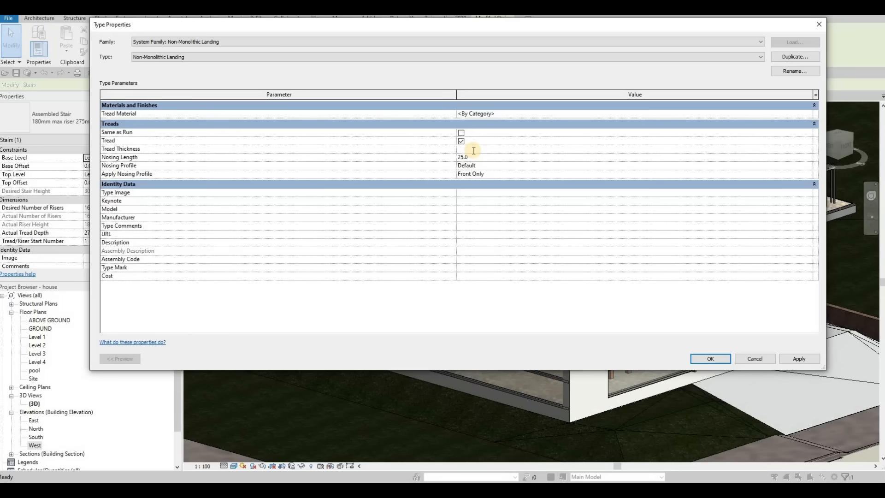
type("1000")
left_click(710, 359)
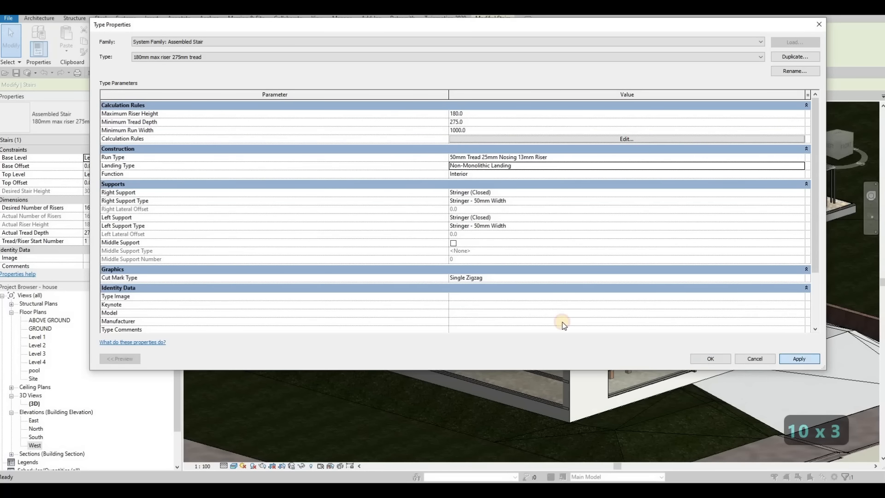
key("Escape")
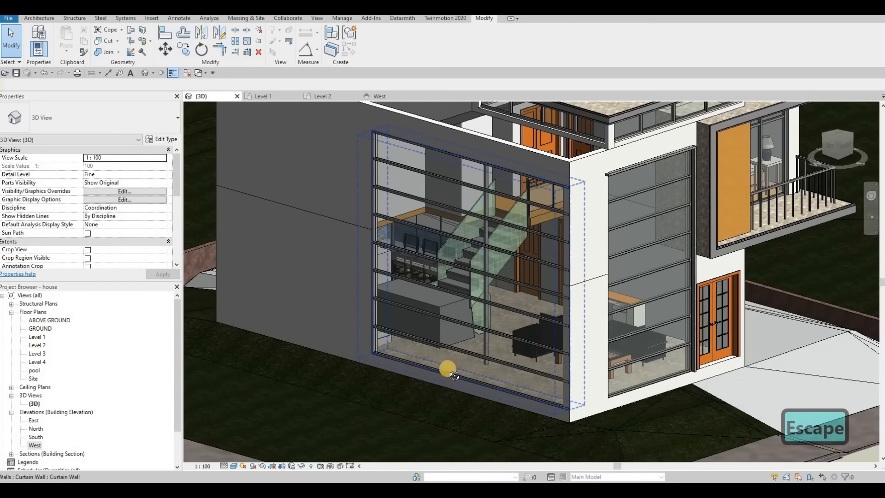
Step: Reopen the stair's landing type and change the tread thickness to 1500
middle_click_drag(454, 375, 488, 304, "shift")
left_click(511, 291)
middle_click_drag(512, 291, 538, 288, "shift")
left_click(175, 140)
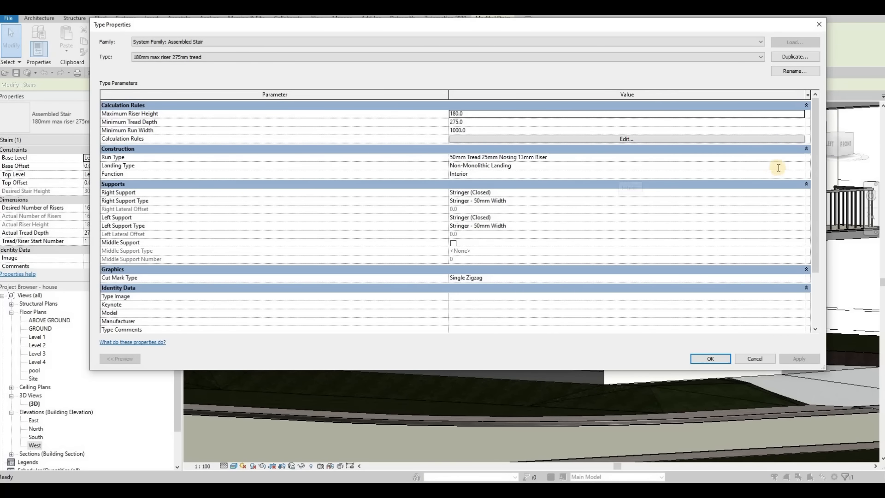
left_click(802, 167)
left_click(490, 150)
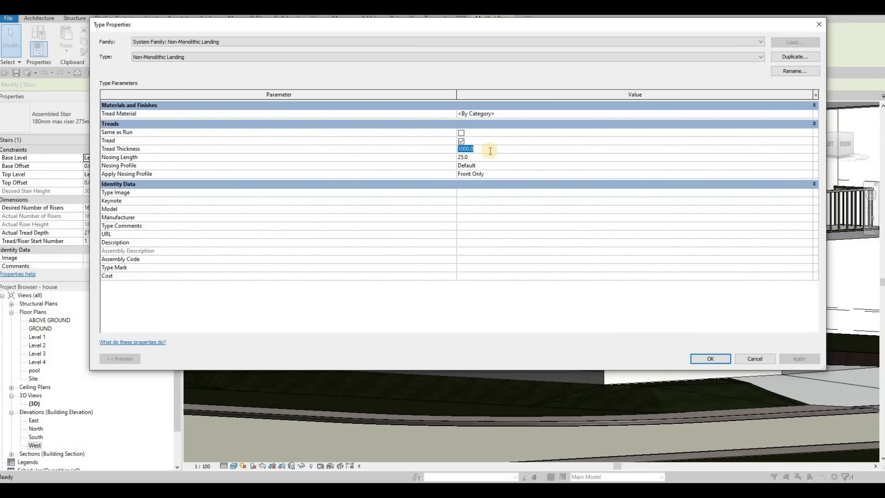
type("1500")
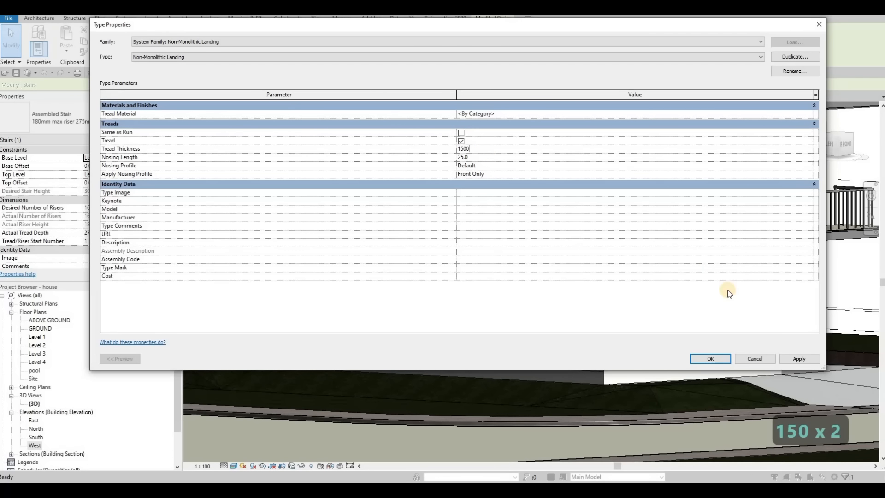
left_click(707, 358)
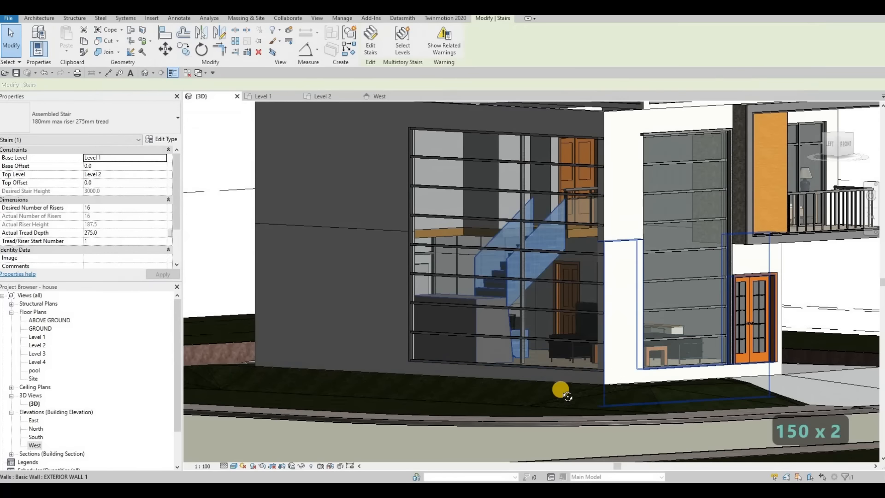
key("Escape")
Step: Orbit above the glazed stair wall and undo the last two landing edits
middle_click_drag(534, 418, 460, 368, "shift")
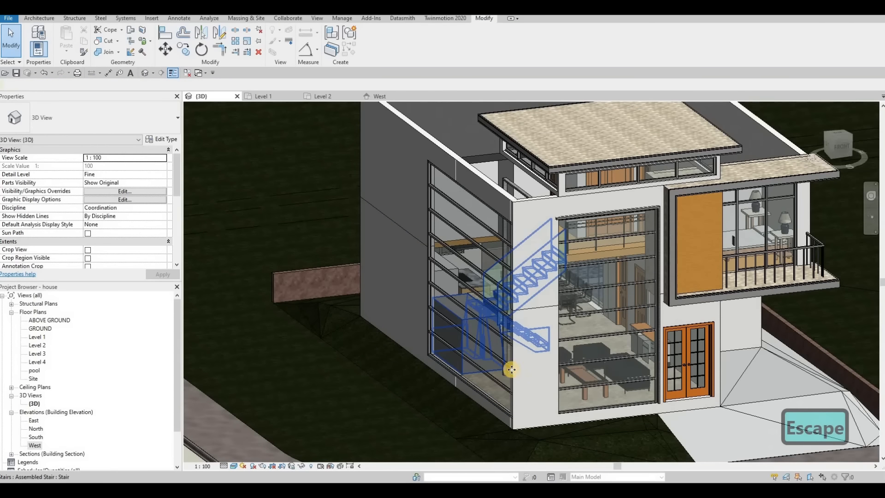
left_click(506, 363)
middle_click_drag(616, 348, 507, 331, "shift")
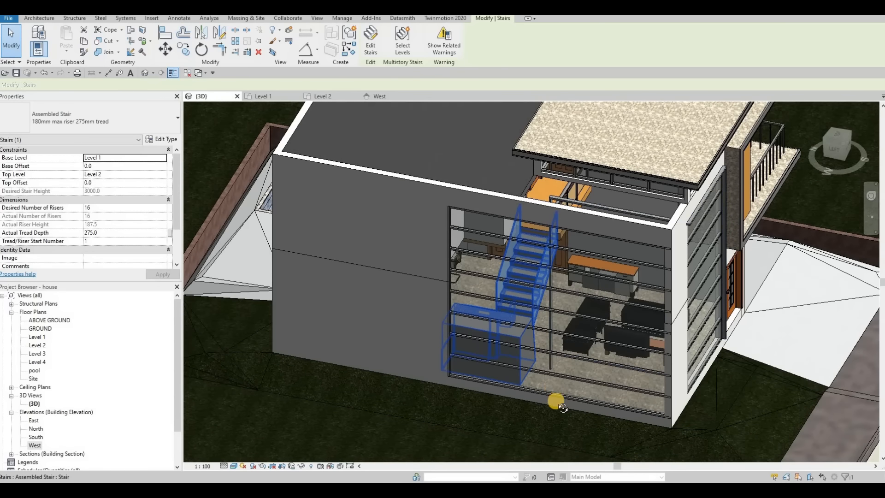
middle_click_drag(562, 407, 485, 308, "shift")
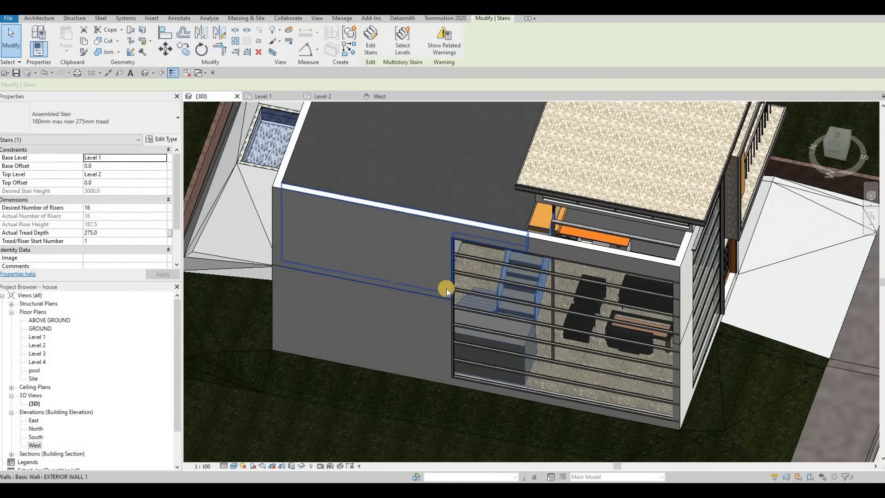
key("ctrl+z")
key("ctrl+z")
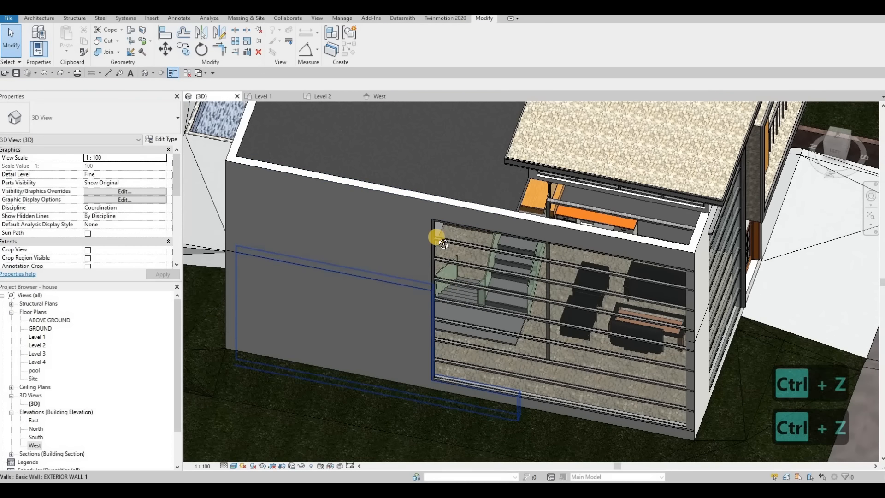
Step: Check the exterior wall and stair by selecting them, then frame the whole house in view
middle_click_drag(436, 236, 459, 314, "shift")
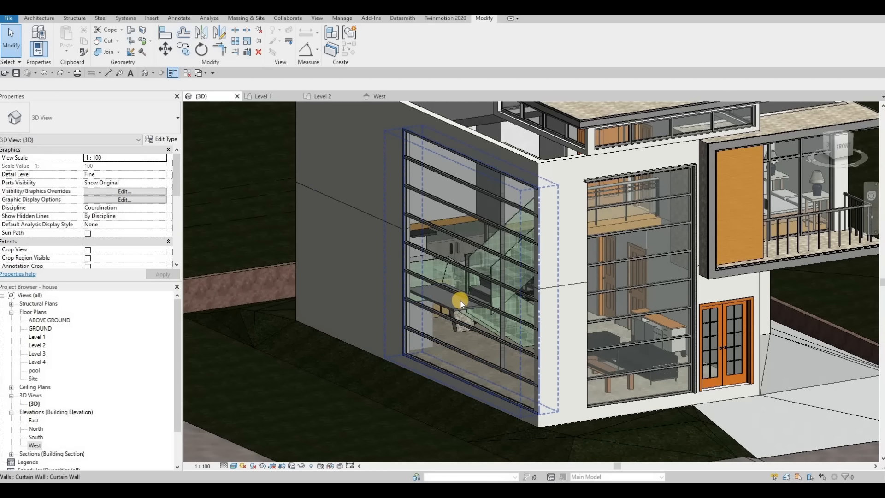
middle_click_drag(510, 361, 509, 325, "shift")
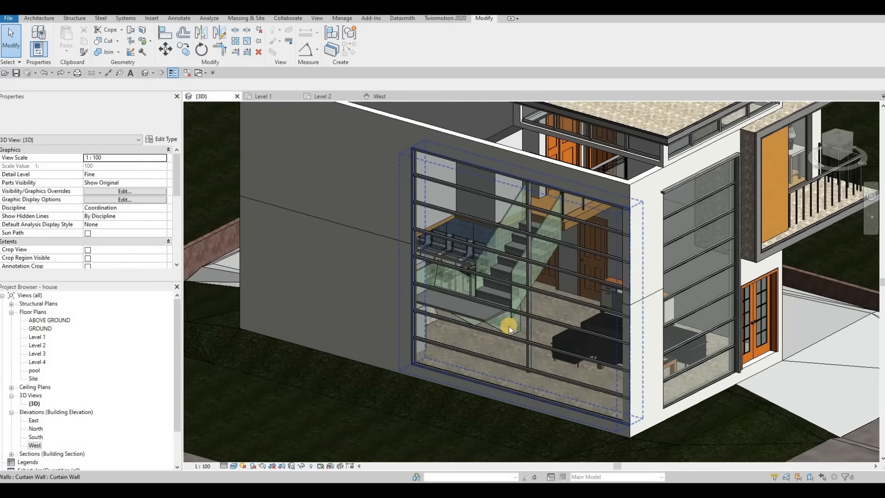
middle_click_drag(510, 267, 440, 308, "shift")
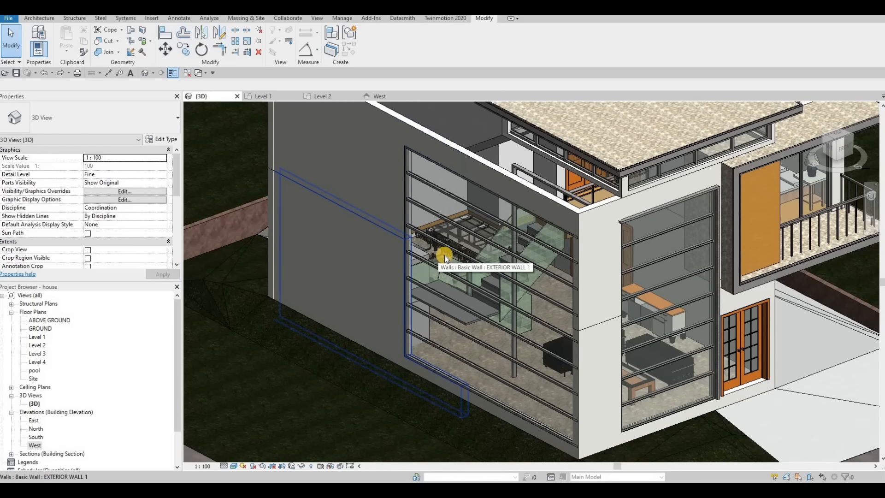
key("Tab")
key("Tab")
left_click(443, 258)
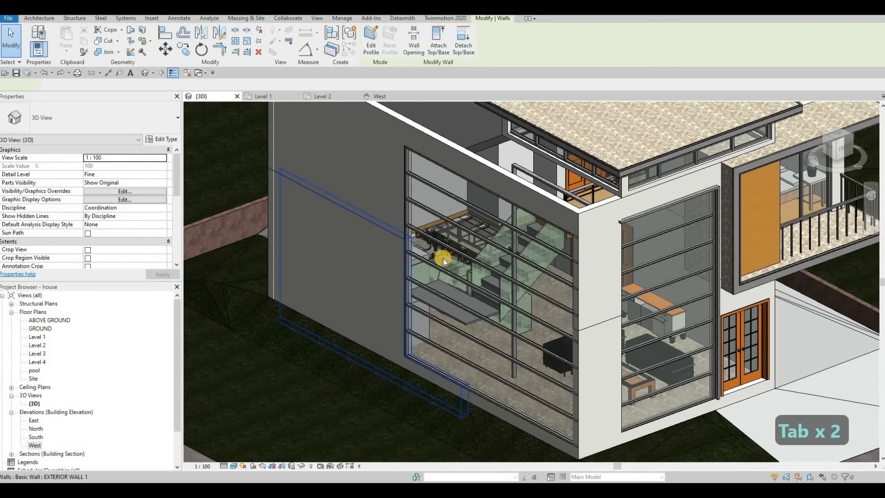
key("Escape")
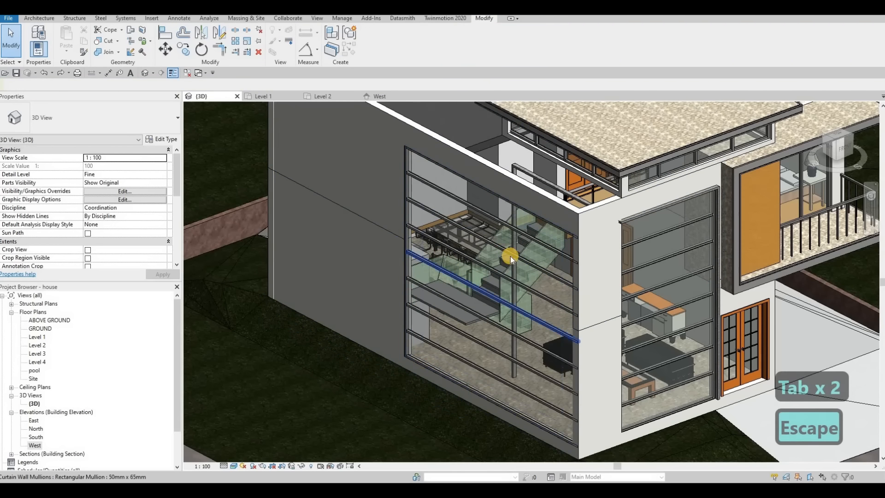
middle_click_drag(510, 256, 465, 240, "shift")
left_click(494, 176)
key("Escape")
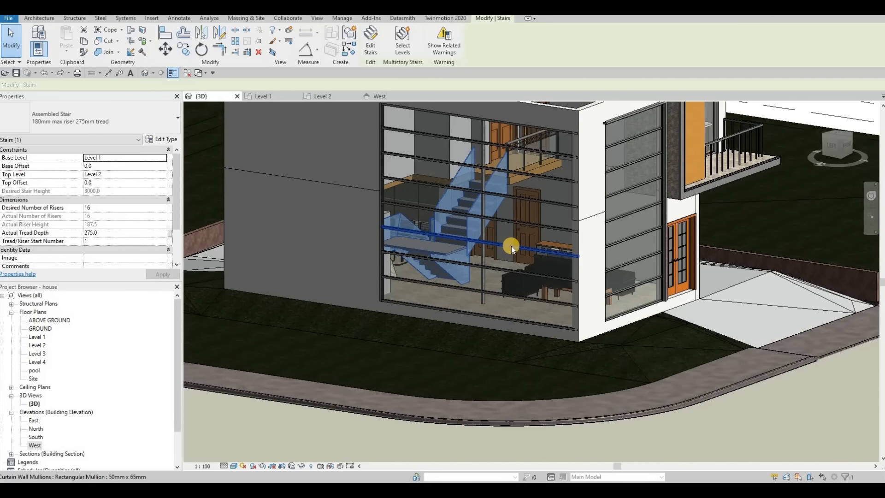
key("Escape")
scroll(559, 245, "down", 1)
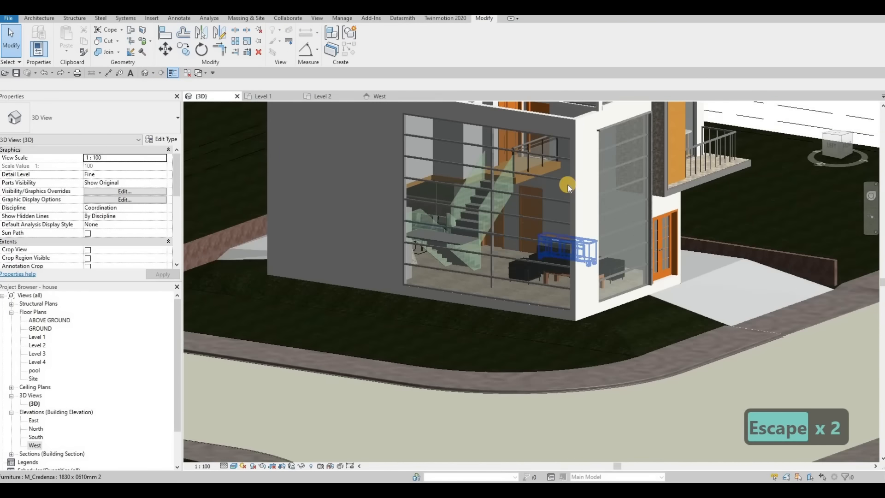
middle_click_drag(568, 184, 560, 201)
middle_click_drag(582, 150, 569, 205)
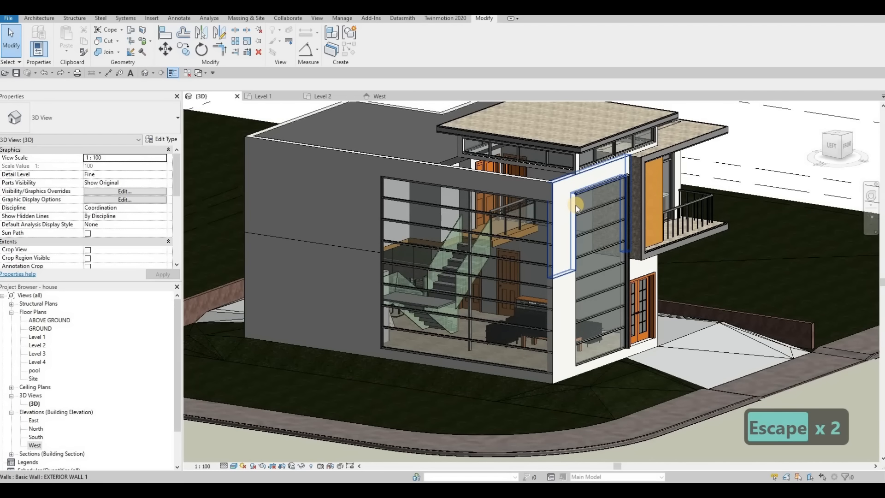
Step: In the South elevation, extend the curtain wall's left edge outward, then orbit the 3D view over the roof
double_click(36, 437)
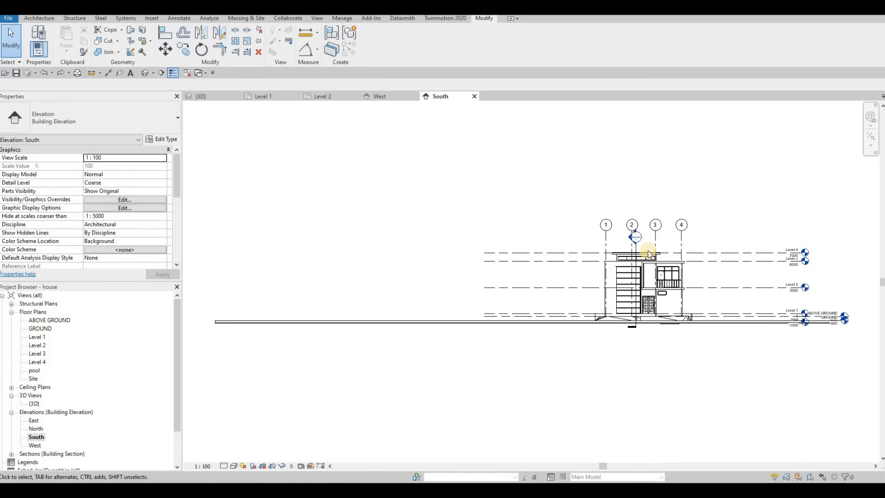
scroll(590, 300, "up", 3)
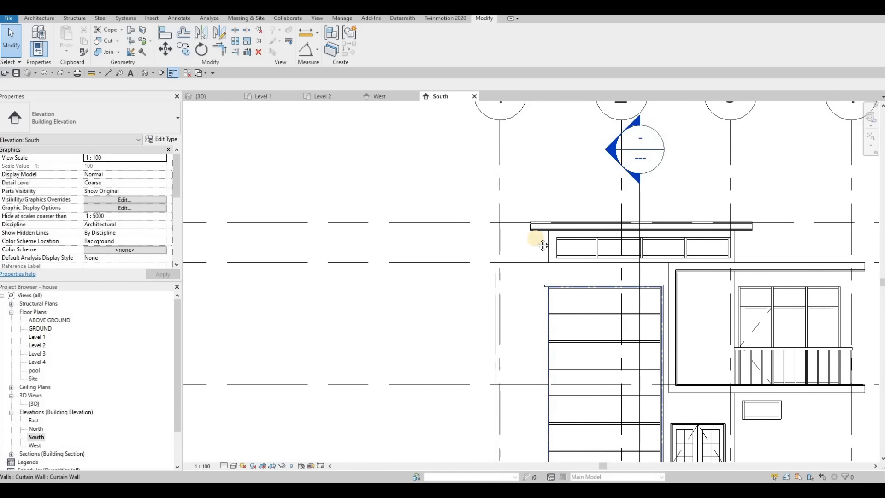
left_click(547, 286)
middle_click_drag(545, 397, 536, 283)
left_click_drag(536, 283, 487, 283)
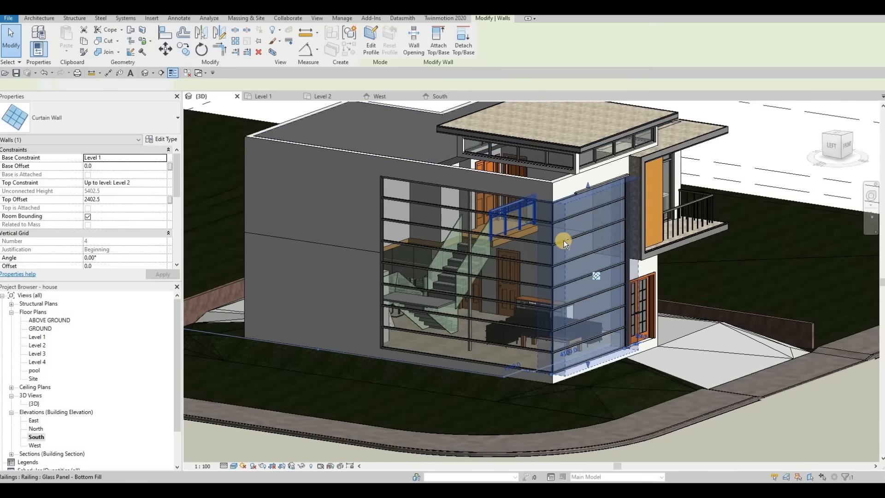
key("Escape")
middle_click_drag(593, 259, 574, 298, "shift")
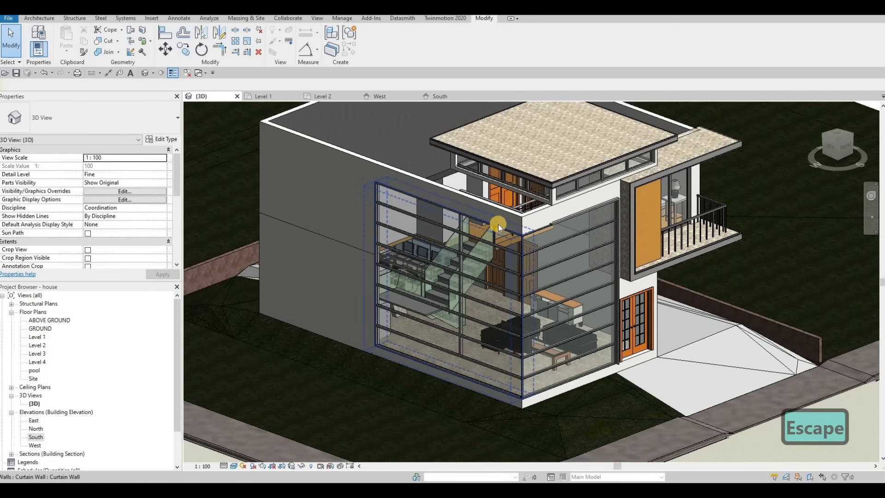
middle_click_drag(487, 237, 535, 228, "shift")
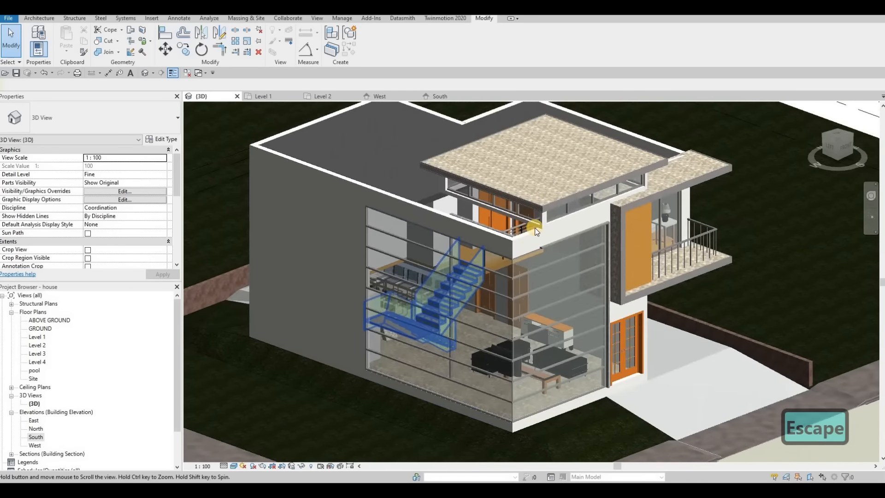
Step: Open the Level 3 plan and select the upper curtain wall band in 3D
left_click(37, 354)
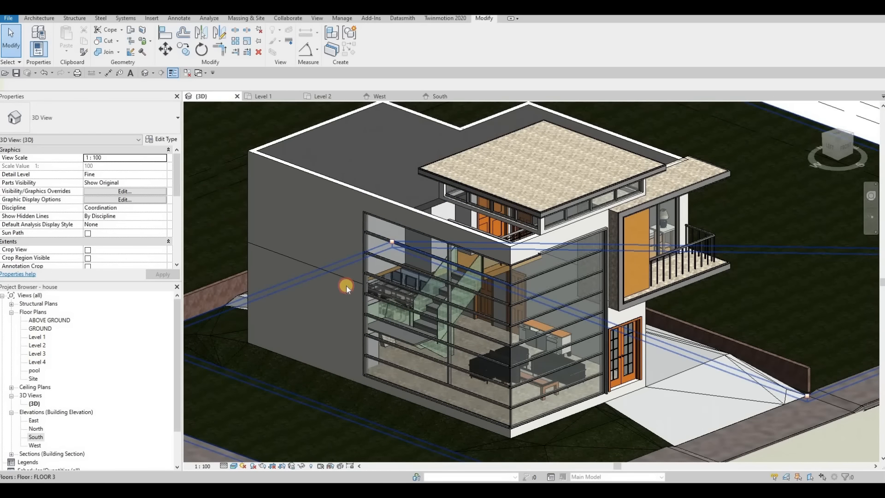
scroll(516, 287, "up", 8)
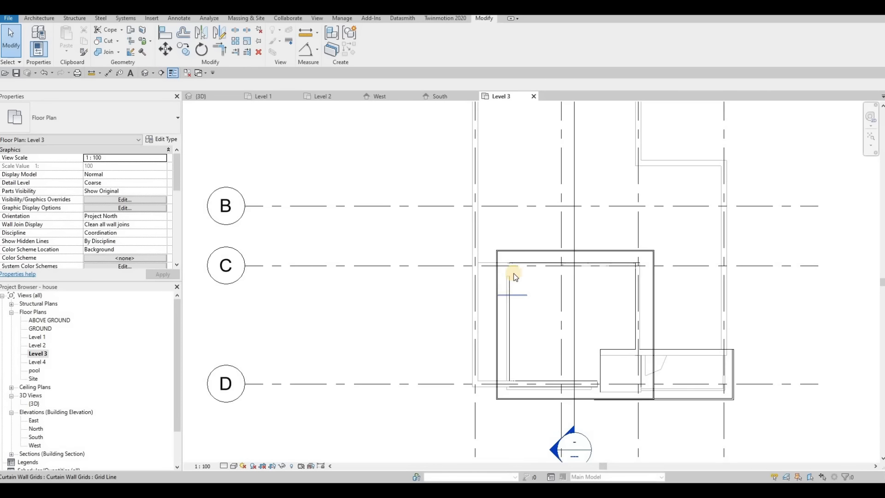
key("Escape")
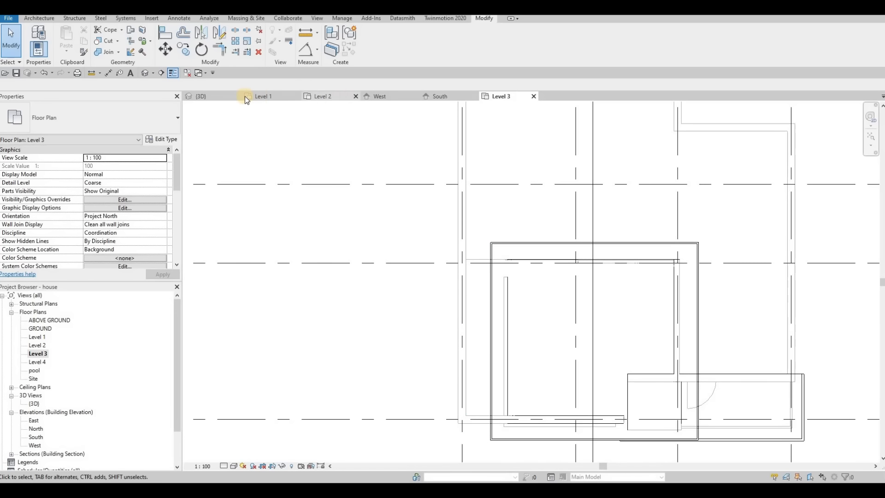
left_click(221, 97)
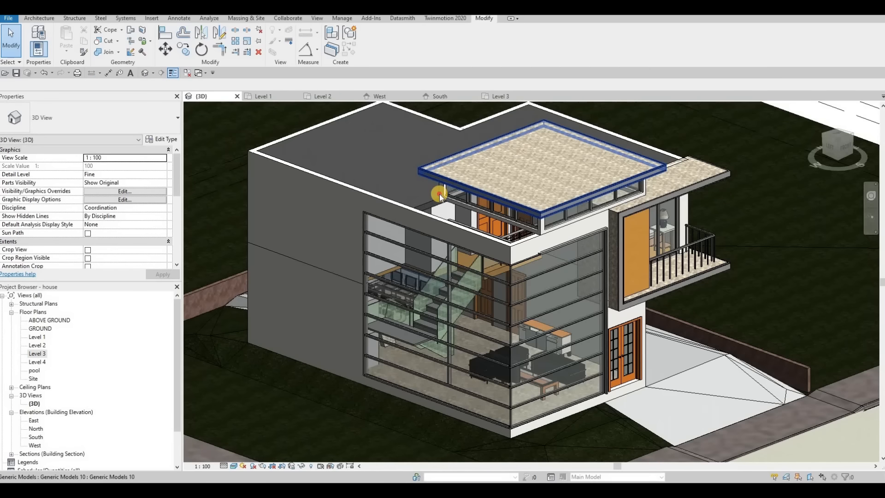
left_click(440, 195)
left_click(496, 98)
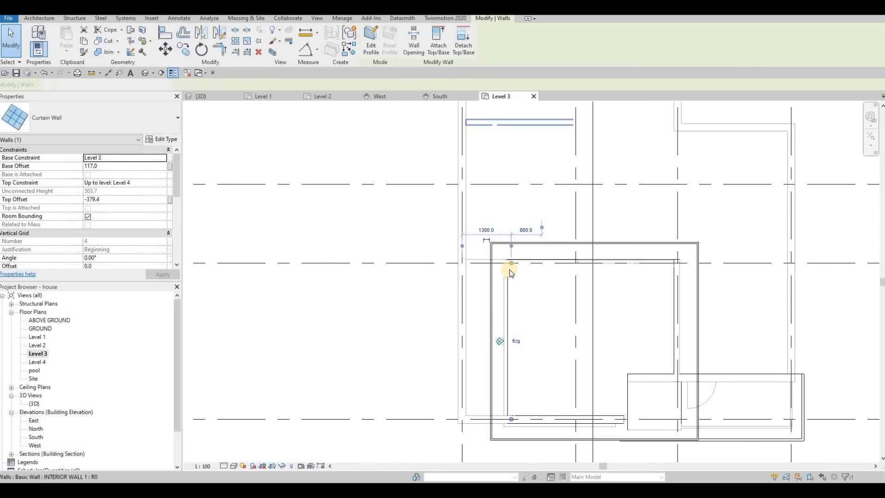
Step: In the Level 3 plan, select the element beside the stair, pan around, and clear the selection
scroll(515, 262, "up", 5)
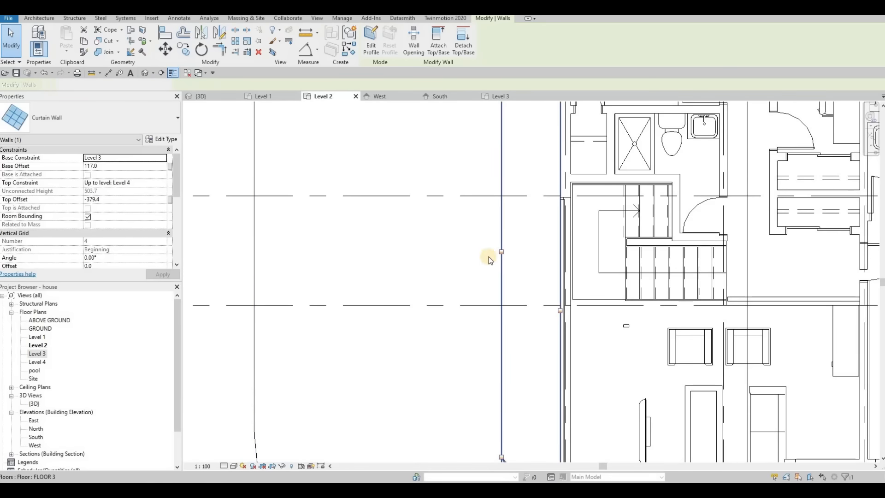
scroll(510, 282, "down", 2)
scroll(508, 292, "up", 2)
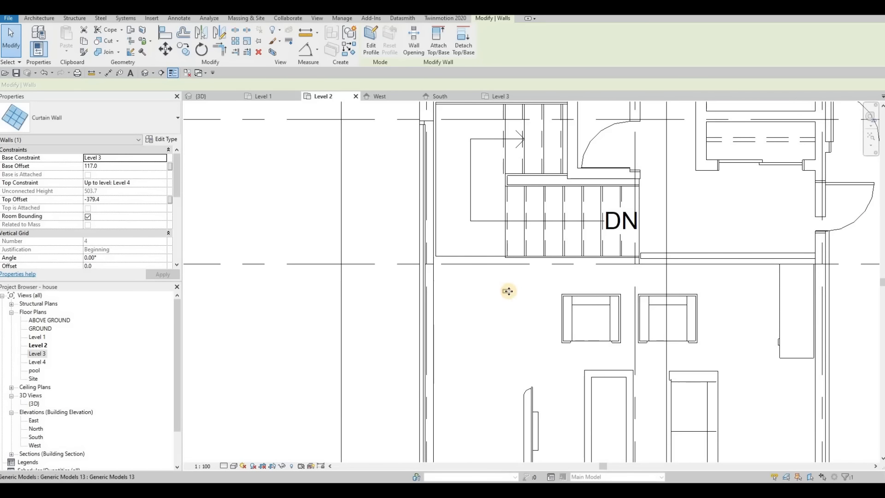
left_click(509, 288)
scroll(507, 290, "up", 2)
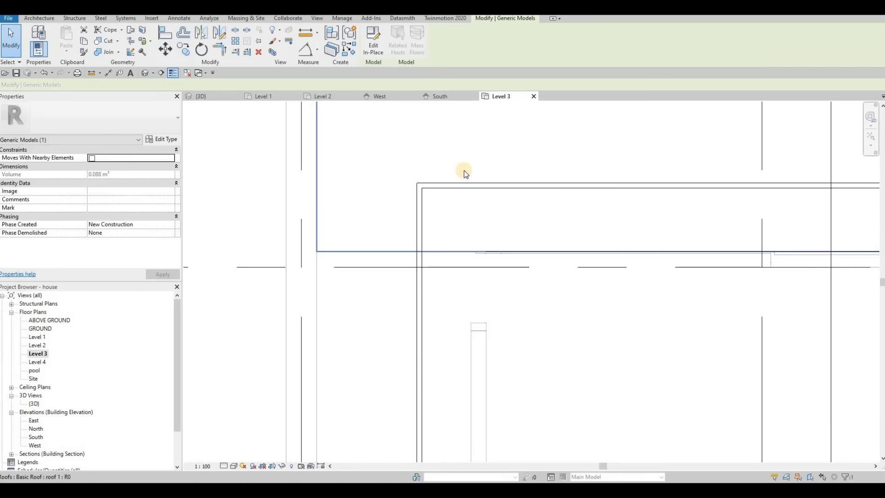
middle_click_drag(480, 236, 467, 175)
scroll(467, 175, "down", 6)
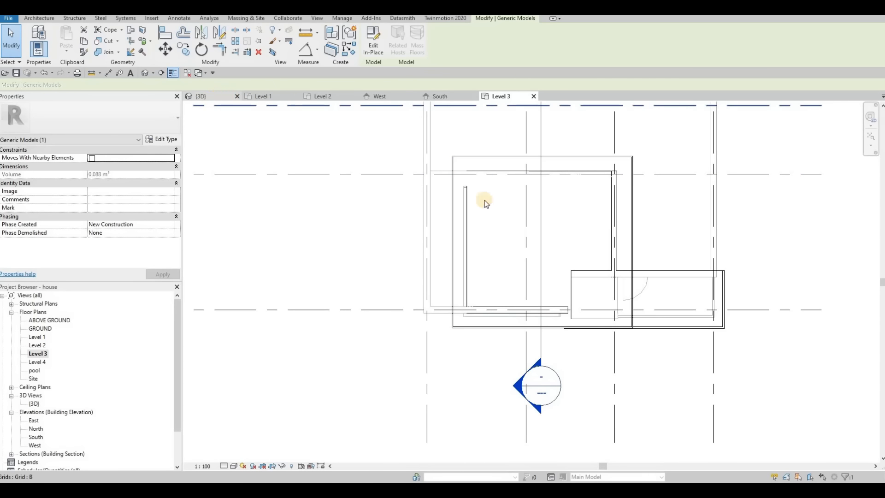
key("ctrl+Tab")
key("Escape")
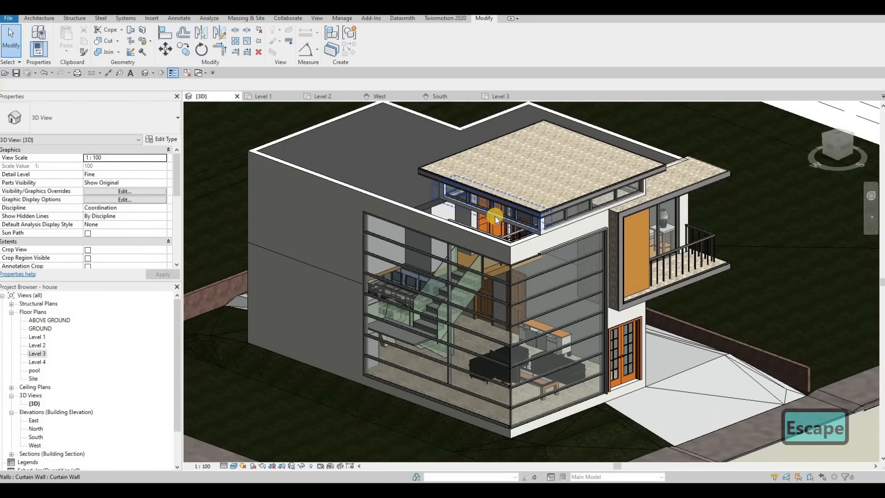
Step: In the Level 4 plan, shift EXTERIOR WALL 1 to the left
left_click(495, 216)
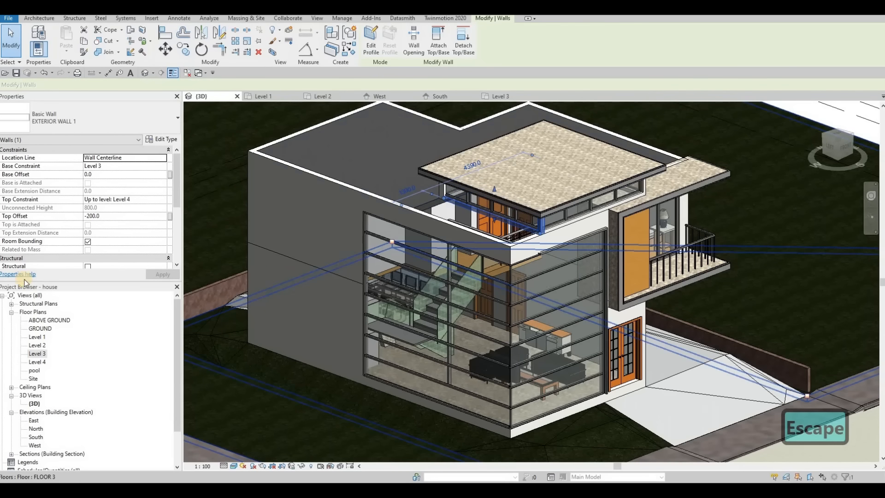
double_click(37, 362)
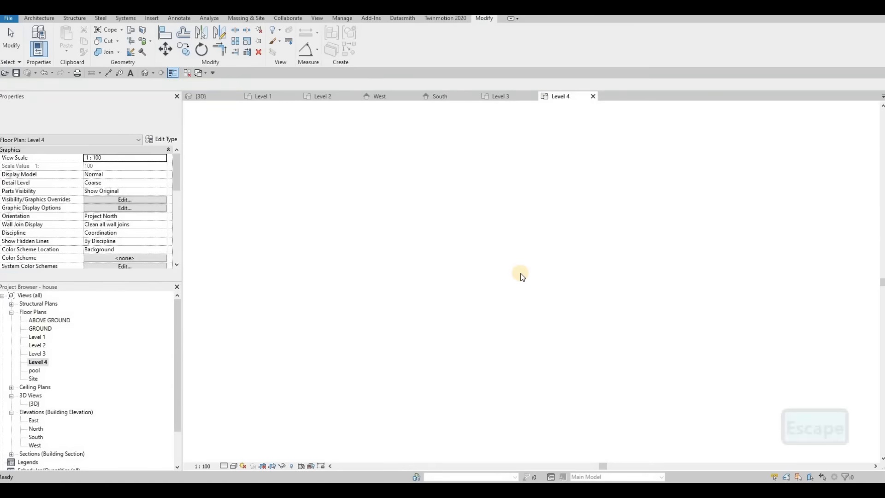
scroll(458, 201, "up", 4)
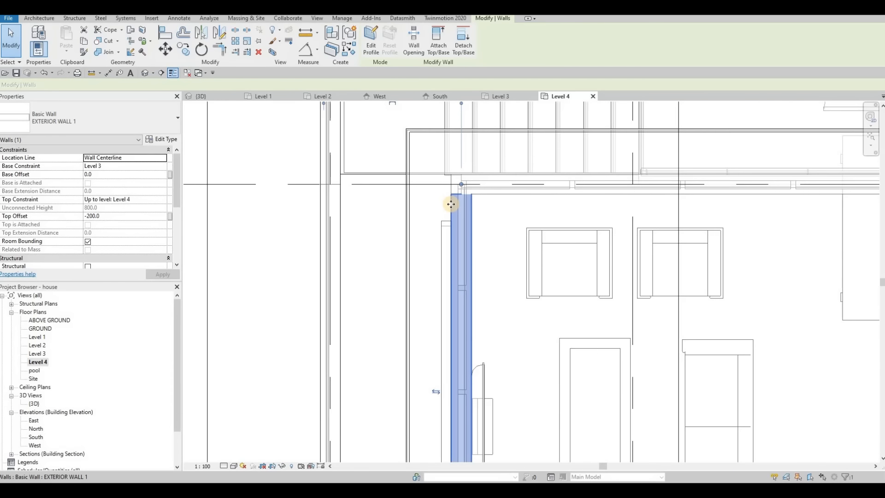
mouse_move(329, 202)
left_mouse_down()
mouse_move(318, 201)
mouse_move(339, 197)
mouse_move(330, 189)
left_mouse_up()
left_click(203, 96)
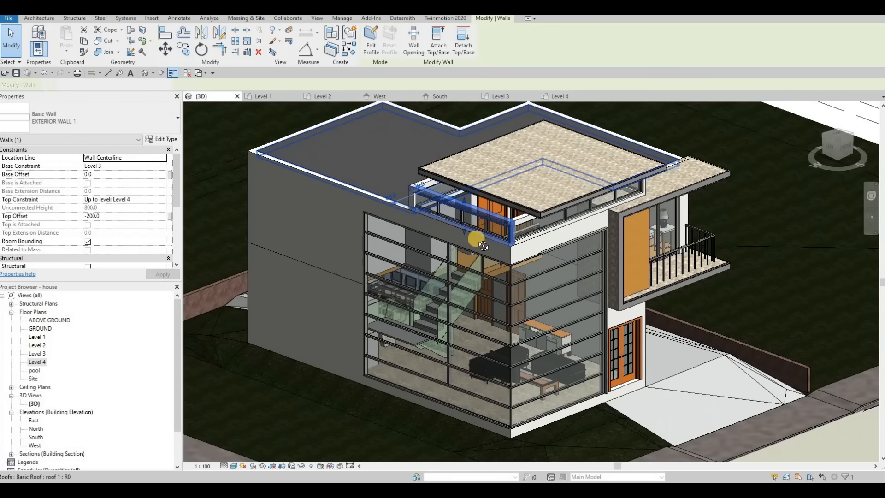
key("Escape")
Step: Pull the upper roof slab's front face outward in 3D, raising its volume to 6.805 m³
middle_click_drag(527, 190, 493, 162, "shift")
left_click(479, 161)
scroll(494, 158, "up", 3)
left_click_drag(465, 160, 427, 170)
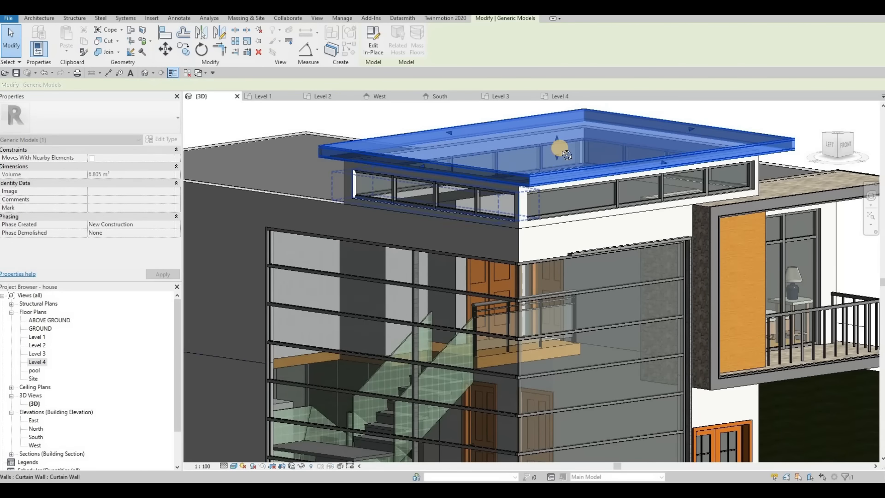
Step: Stretch the roof slab from its left edge to overhang the clerestory, reaching 7.031 m³
middle_click_drag(560, 154, 446, 144, "shift")
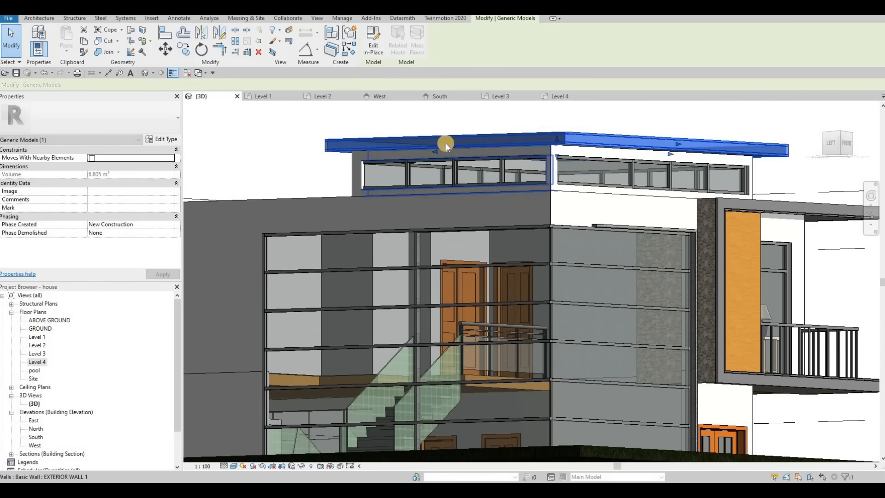
middle_click_drag(557, 165, 275, 167, "shift")
scroll(531, 185, "down", 2)
left_click_drag(261, 161, 280, 160)
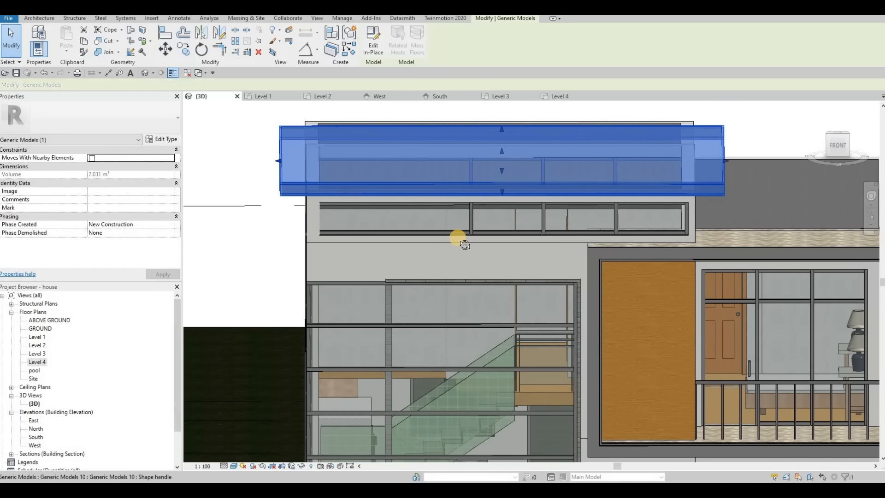
Step: Inspect the roof overhang from several angles, then start placing a Curtain Grid on the upper glazing
middle_click_drag(478, 237, 344, 205, "shift")
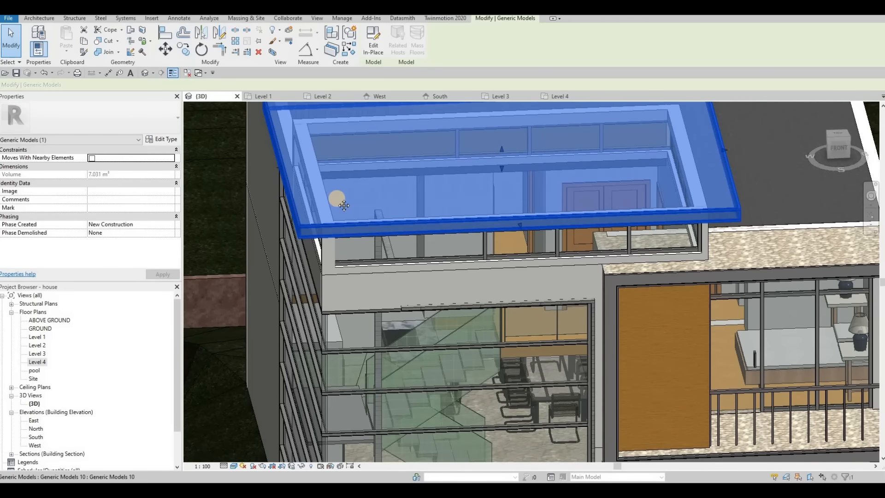
middle_click_drag(416, 271, 302, 304, "shift")
middle_click_drag(376, 251, 399, 256, "shift")
middle_click_drag(399, 257, 374, 246)
middle_click_drag(443, 219, 443, 217, "shift")
middle_click_drag(436, 142, 480, 186, "shift")
scroll(481, 189, "down", 2)
mouse_move(482, 191)
middle_mouse_down("shift")
mouse_move(670, 221)
mouse_move(585, 200)
mouse_move(586, 251)
mouse_move(637, 200)
mouse_move(339, 91)
middle_mouse_up("shift")
left_click(34, 21)
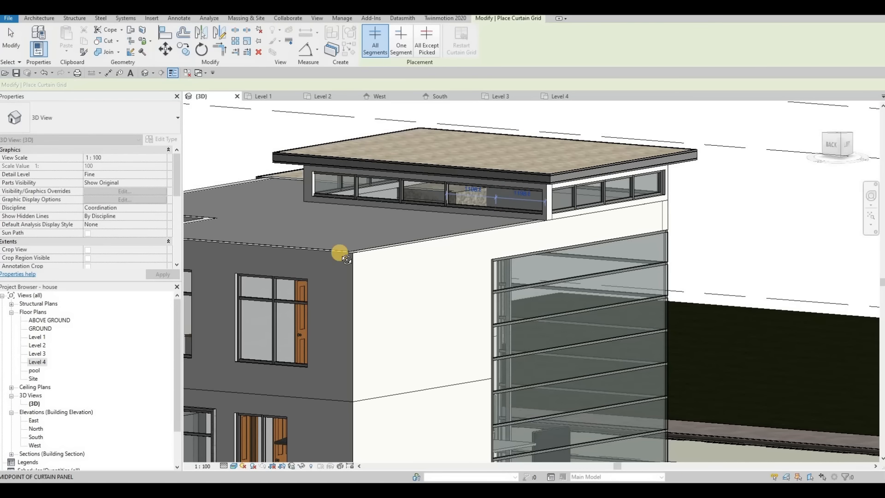
Step: Add a curtain grid line dividing the clerestory glazing
middle_click_drag(346, 259, 596, 258, "shift")
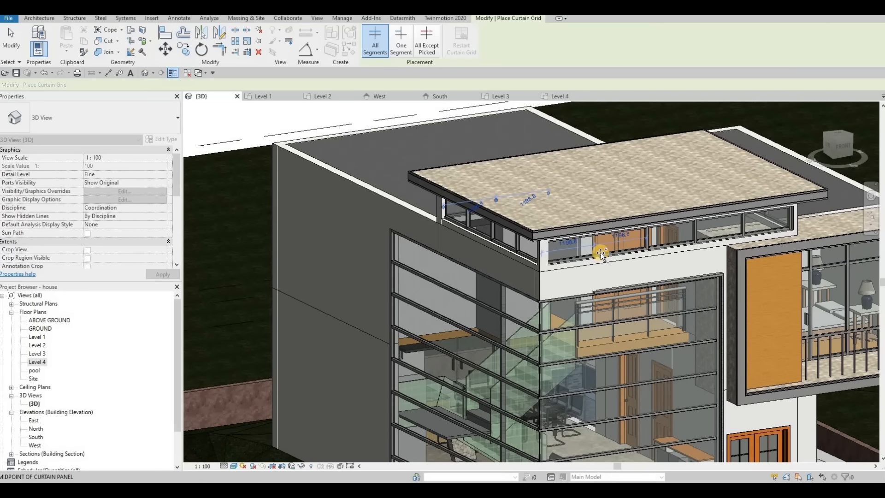
left_click(595, 257)
key("Escape")
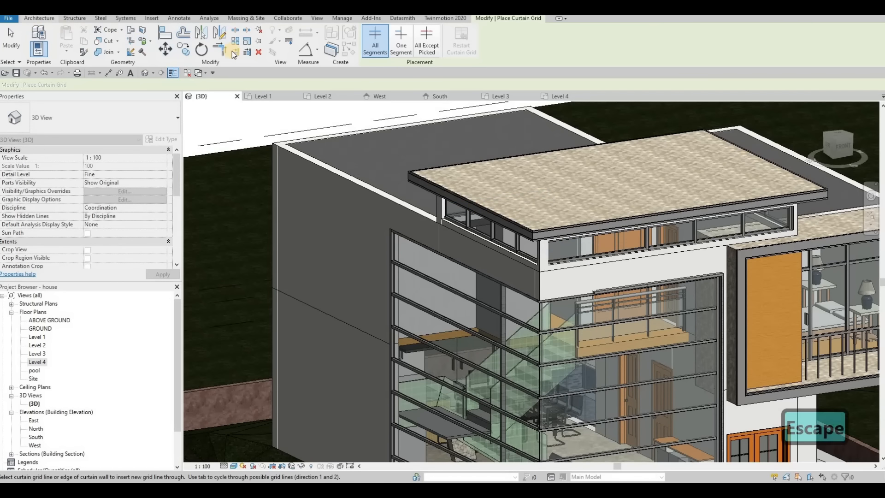
Step: Place a mullion along the new clerestory grid line
left_click(39, 19)
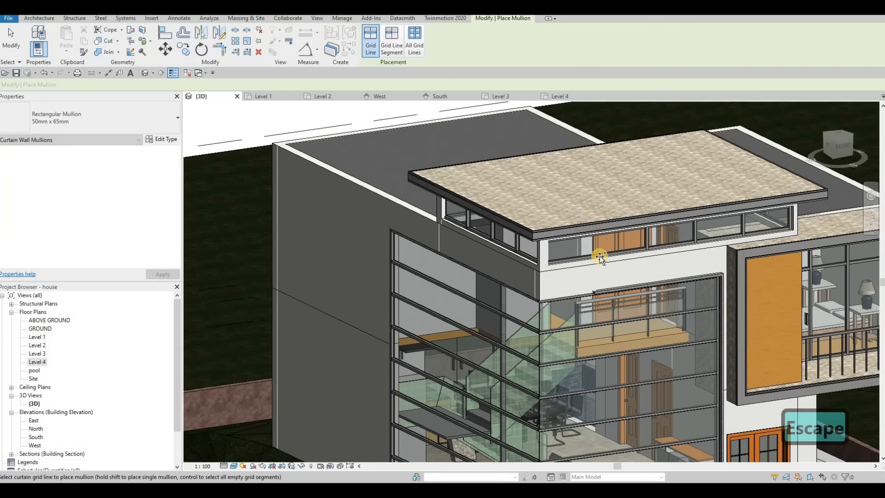
middle_click_drag(781, 299, 496, 203, "shift")
left_click(496, 203, "shift")
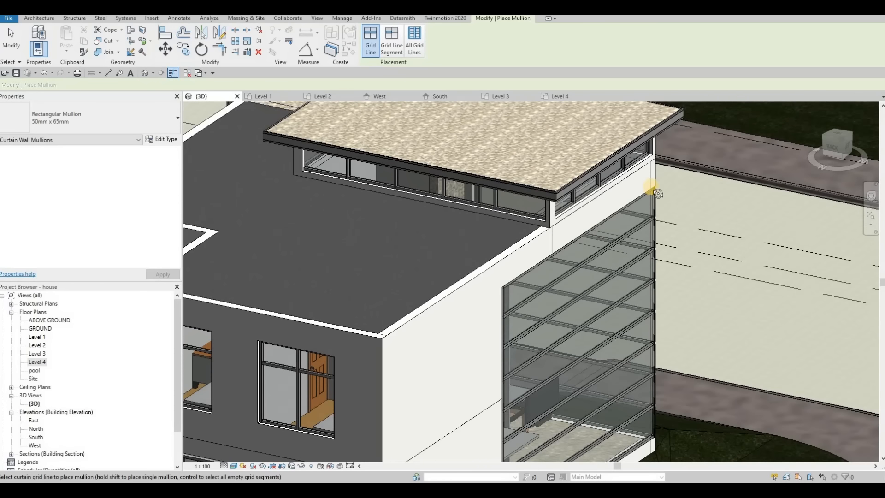
middle_click_drag(659, 193, 435, 178, "shift")
middle_click_drag(548, 285, 510, 215)
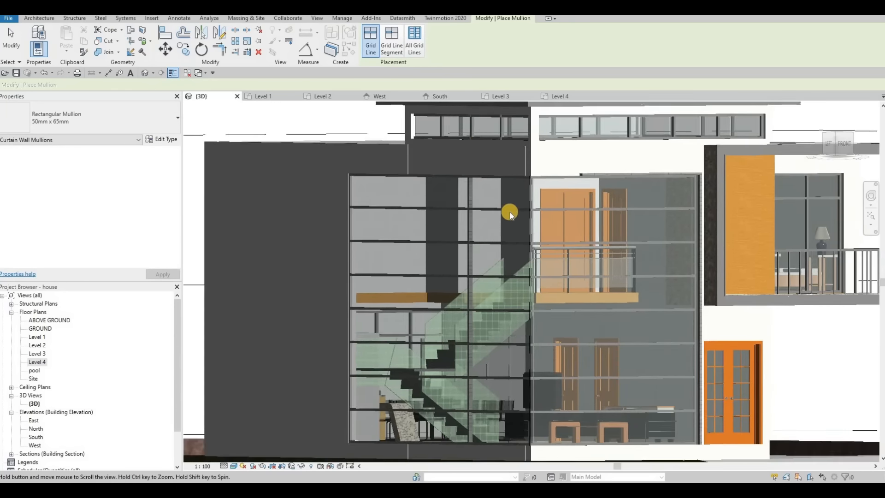
scroll(510, 212, "down", 3)
key("Escape")
Step: Try Edit In-Place on the glazing's generic model frame and dismiss the sweep error
middle_click_drag(599, 210, 594, 183, "shift")
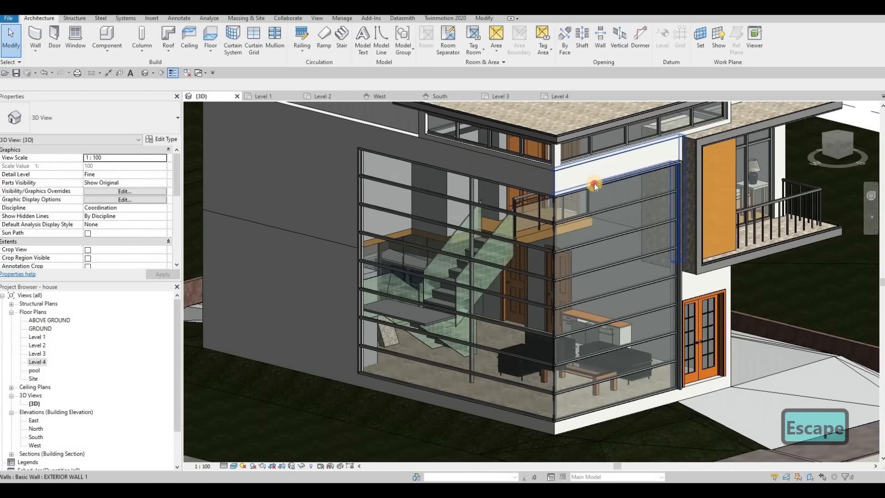
left_click(594, 183)
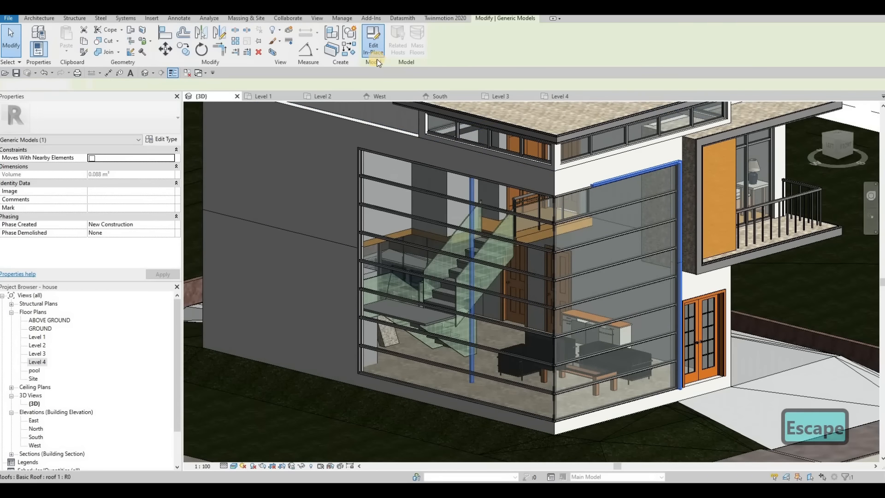
left_click(374, 52)
left_click(381, 277)
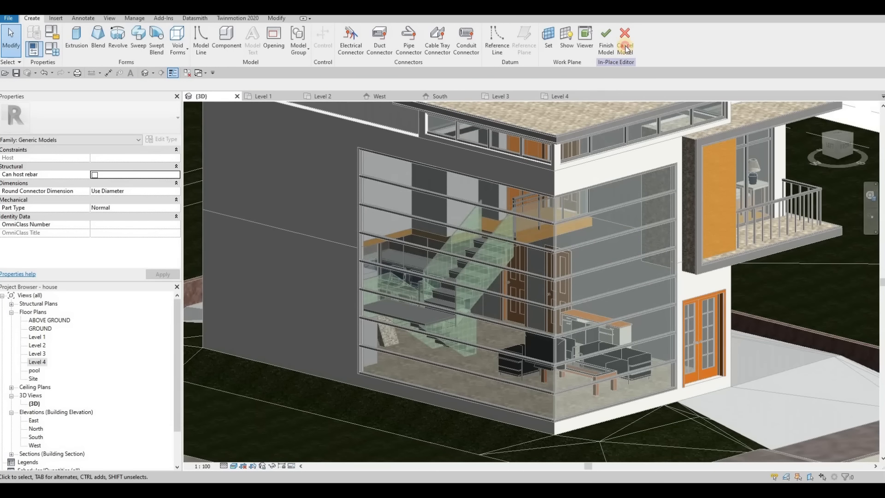
key("Escape")
left_click(595, 184)
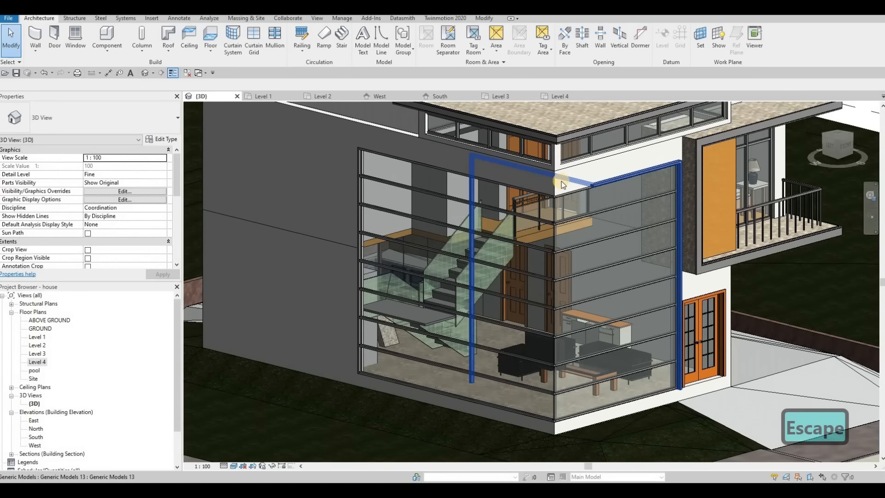
Step: Retry in-place editing of the corner frame model and cancel the sweep error
middle_click_drag(523, 239, 403, 171, "shift")
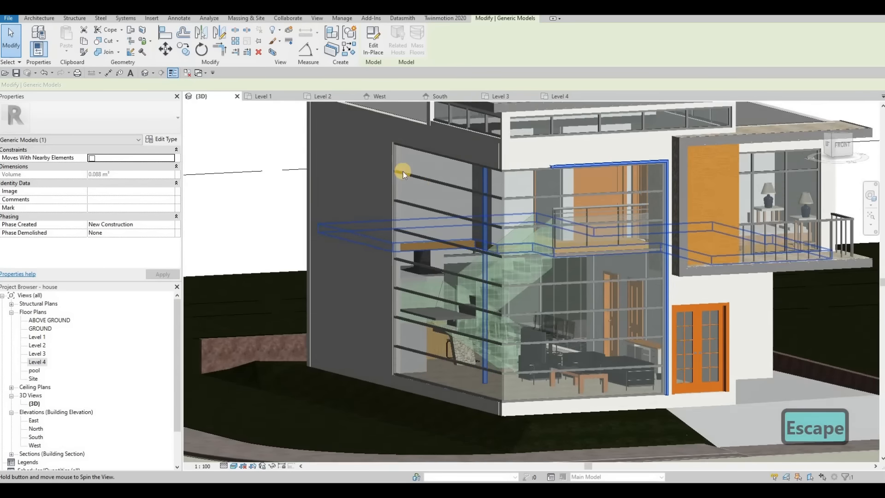
left_click(372, 48)
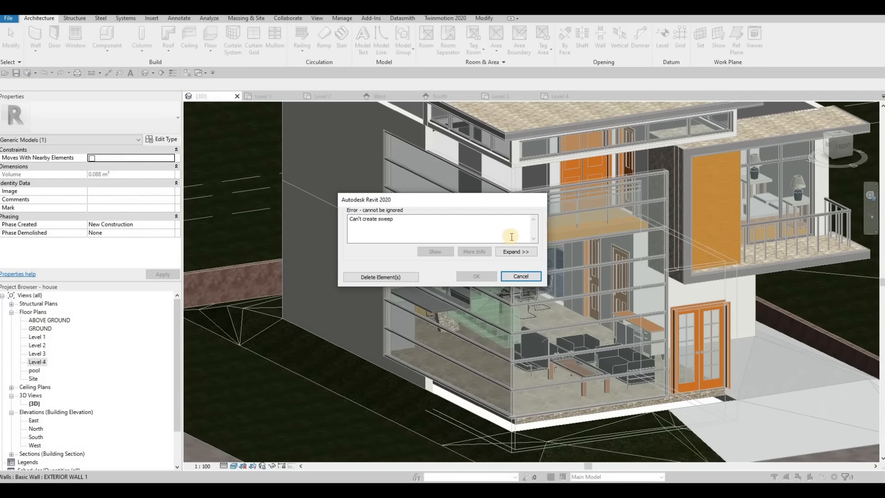
left_click(521, 276)
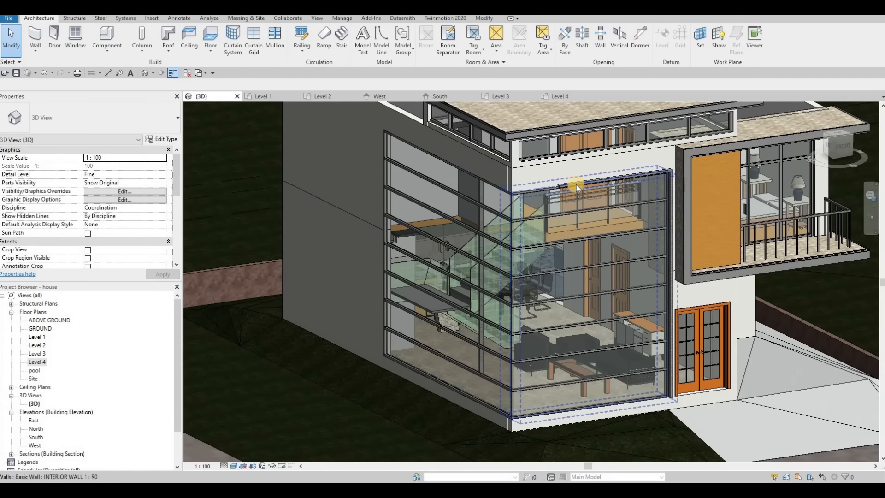
key("Escape")
Step: Reselect the frame model, edit it in place, and delete the failing sweep element
left_click(584, 195)
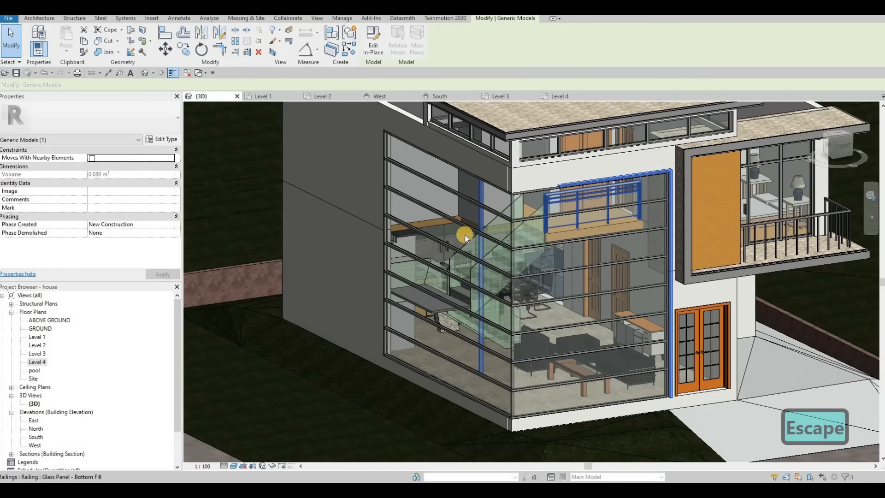
middle_click_drag(474, 239, 610, 180, "shift")
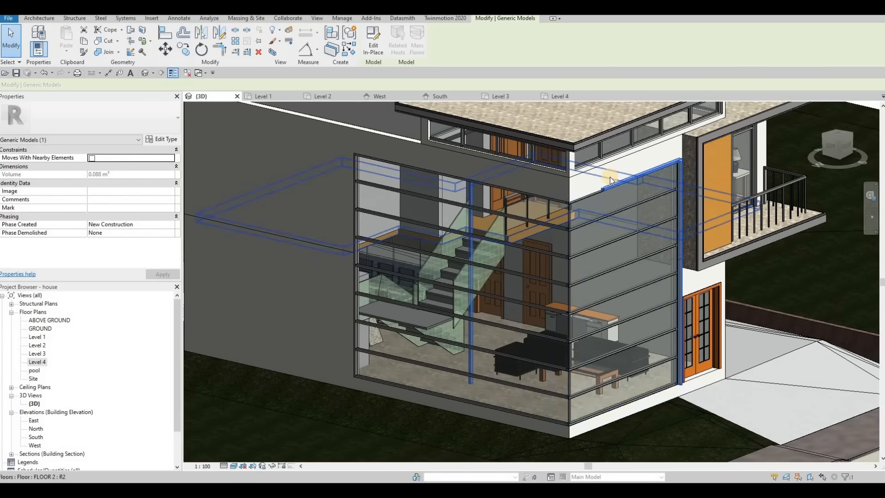
scroll(610, 181, "up", 2)
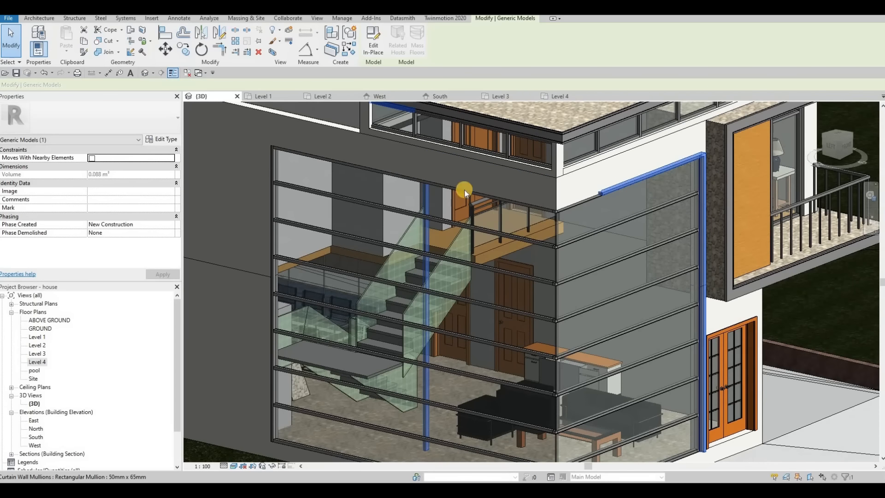
scroll(463, 189, "down", 4)
key("Escape")
key("Escape")
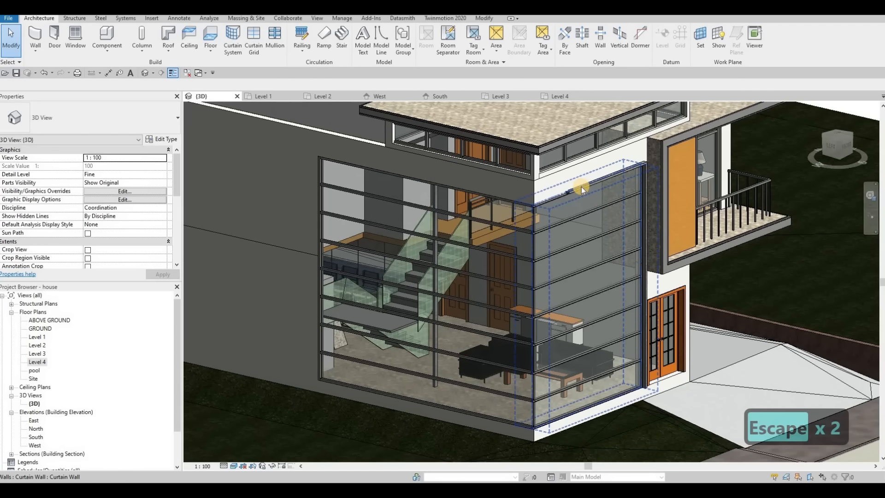
left_click(344, 104)
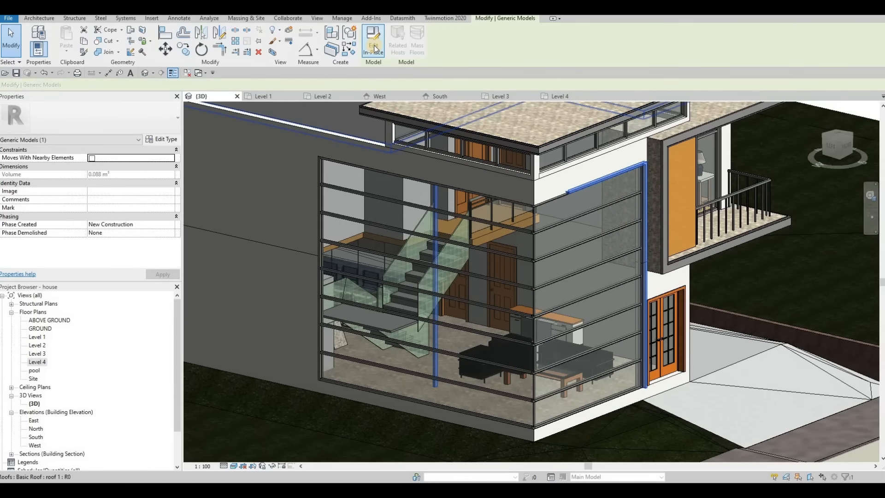
left_click(374, 46)
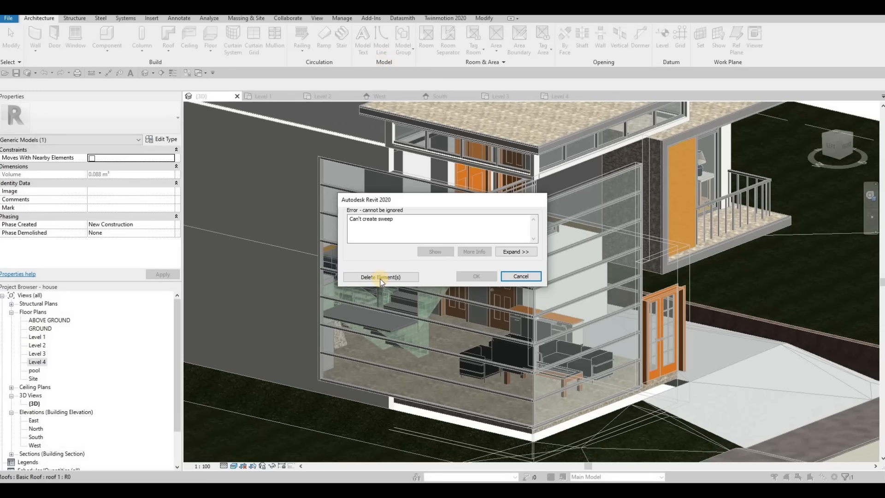
left_click(523, 276)
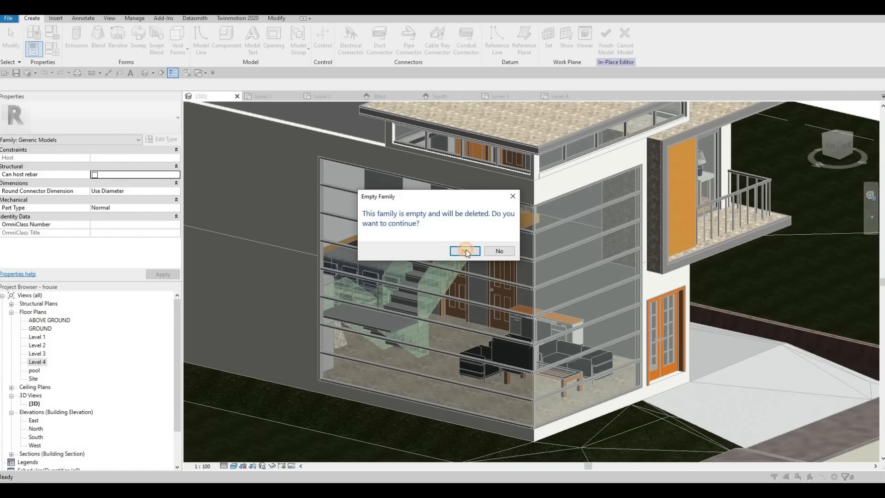
Step: Open the in-place generic model and enter editing of its sweep
middle_click_drag(534, 212, 501, 245)
scroll(516, 221, "down", 2)
key("Escape")
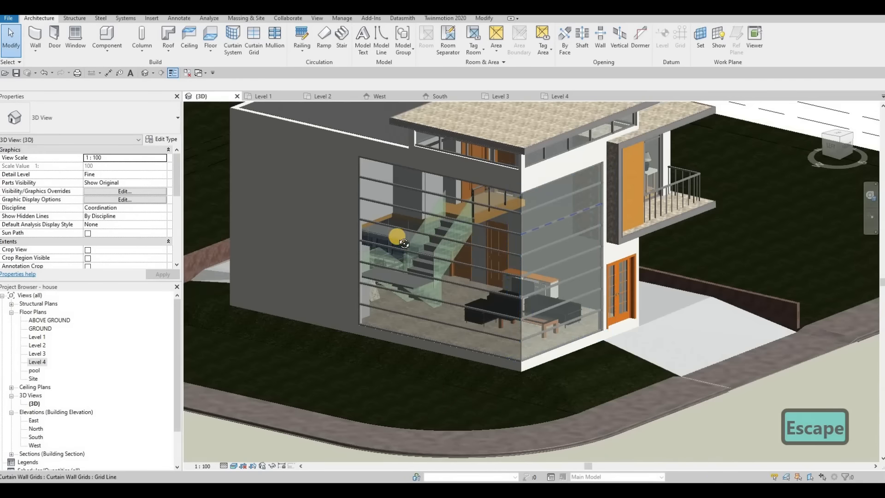
middle_click_drag(553, 189, 584, 252, "shift")
scroll(495, 249, "up", 4)
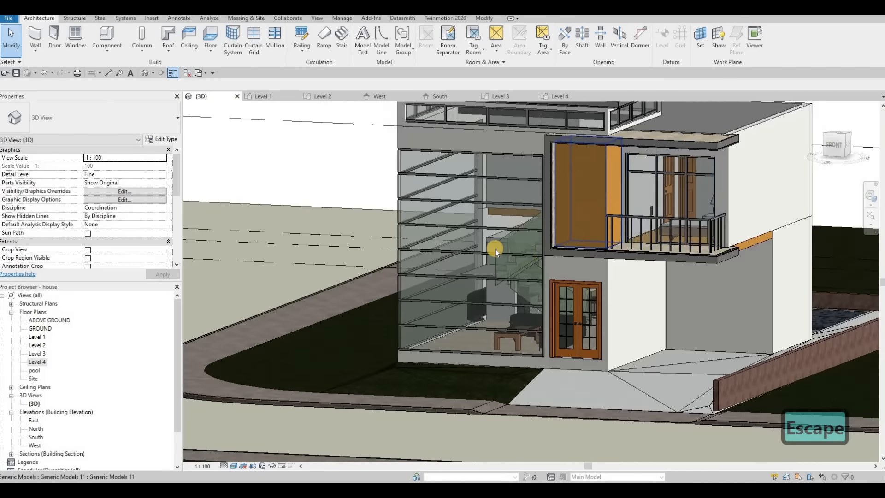
scroll(495, 249, "down", 3)
middle_click_drag(487, 250, 657, 341, "shift")
scroll(657, 341, "down", 1)
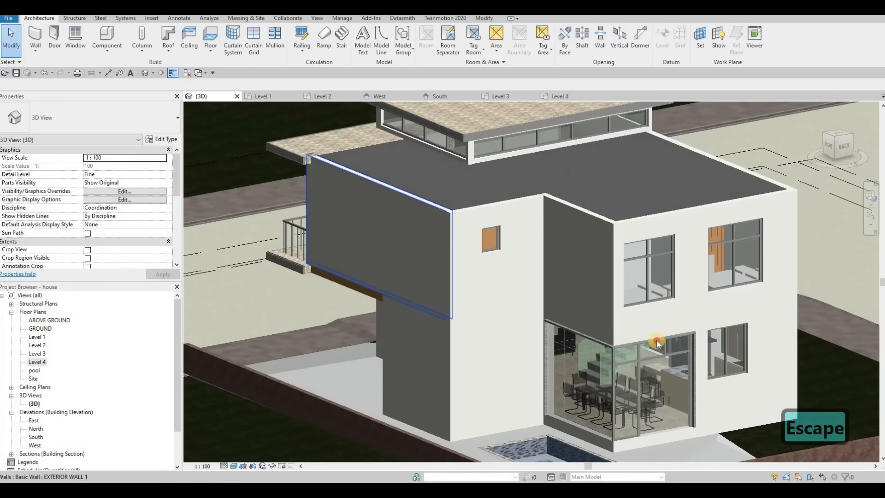
scroll(269, 170, "up", 3)
double_click(270, 171)
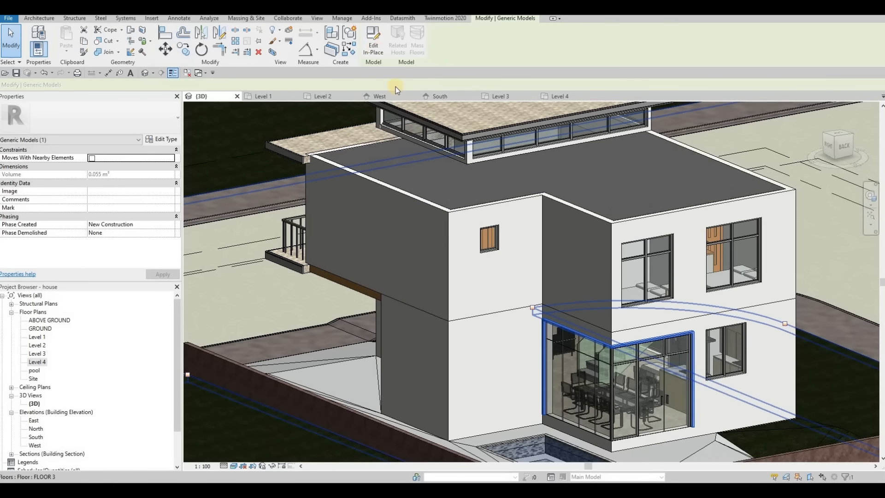
left_click(636, 237)
middle_click_drag(636, 237, 556, 208, "shift")
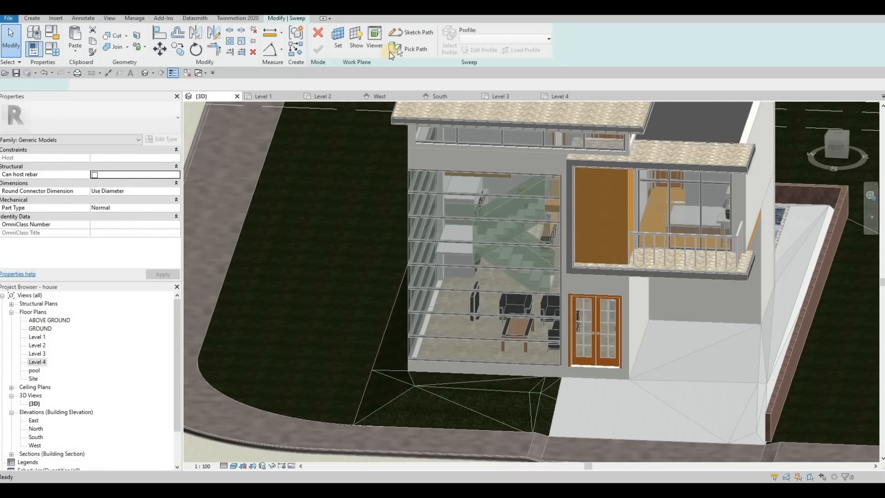
Step: Pick the glass wall's top edge and the vertical mullion edge as 3D path edges
left_click(405, 46)
scroll(576, 194, "up", 5)
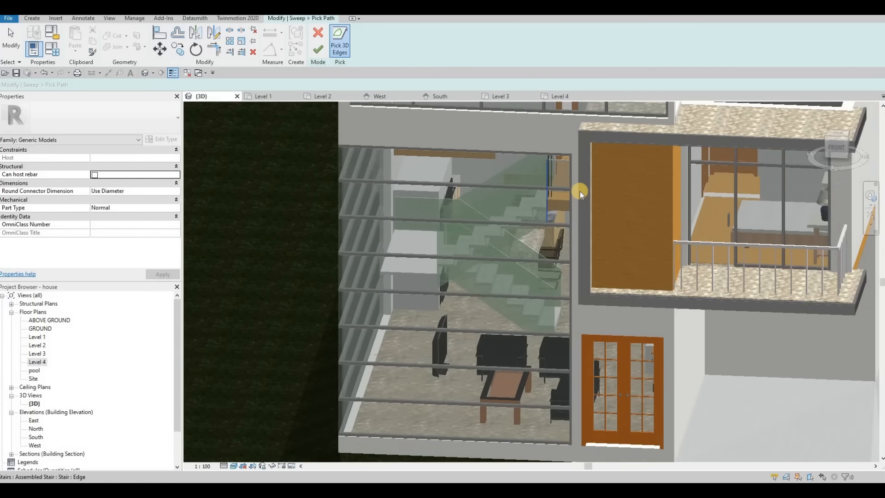
left_click(547, 129)
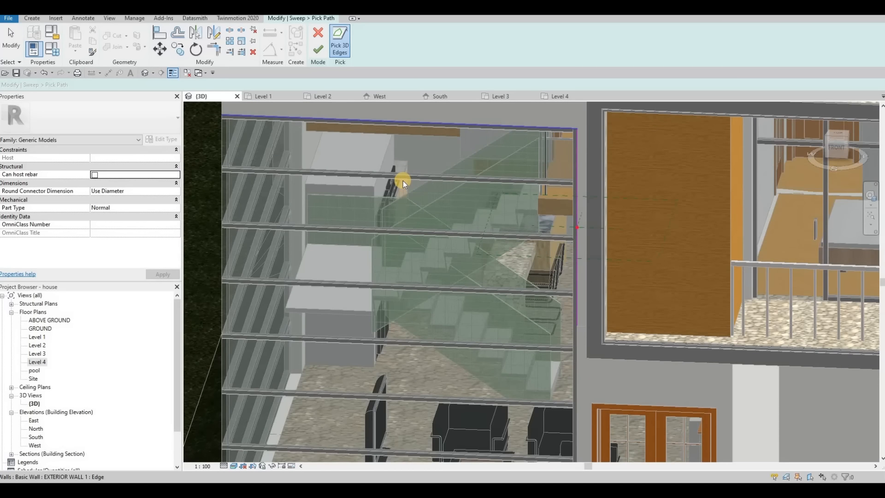
scroll(516, 155, "down", 2)
middle_click_drag(451, 168, 496, 142, "shift")
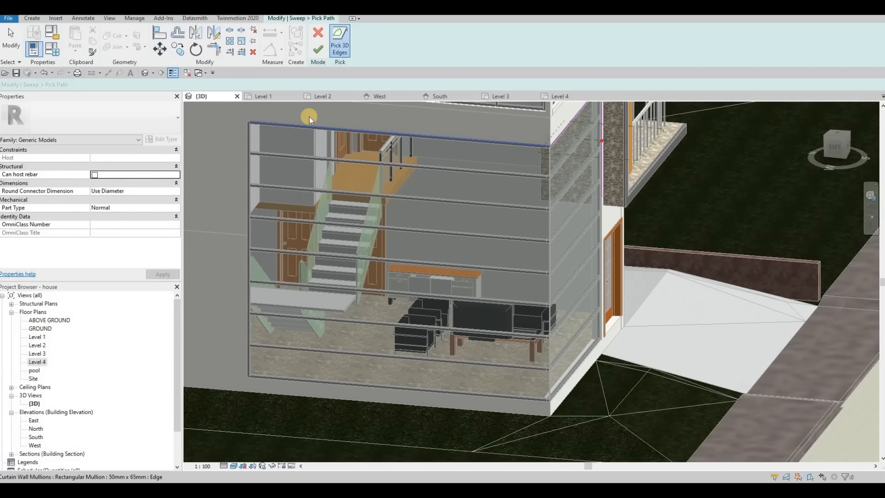
scroll(219, 128, "up", 5)
middle_click_drag(215, 134, 397, 142)
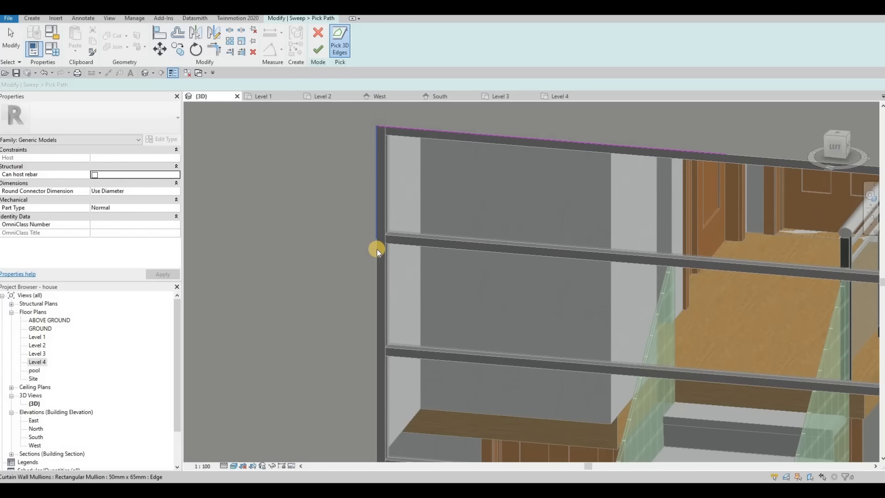
left_click(367, 178)
scroll(432, 189, "down", 5)
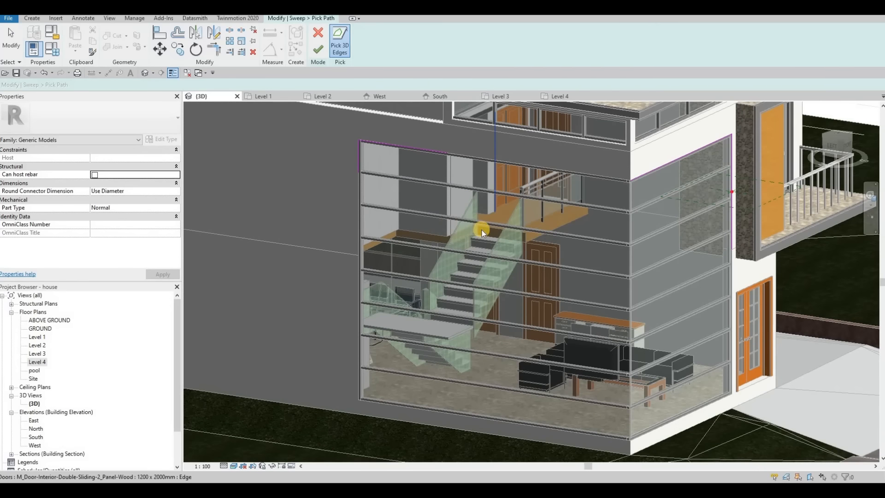
key("Escape")
key("Escape")
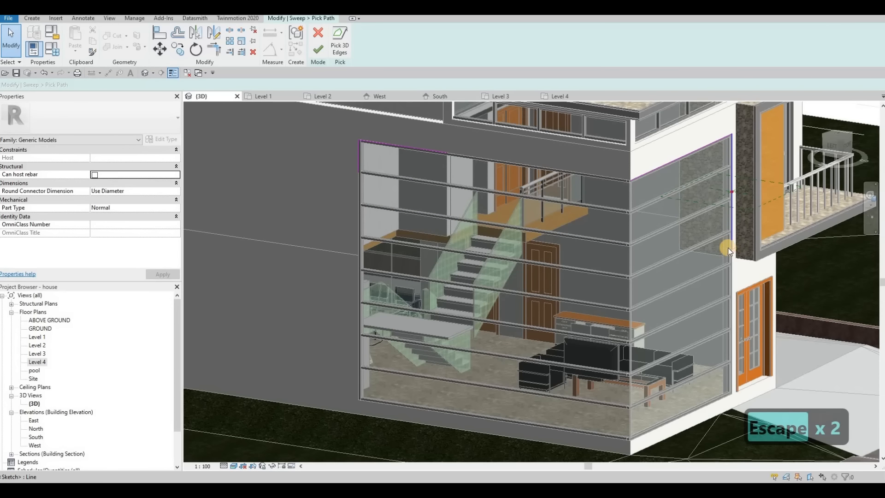
Step: Extend the vertical path line down to the wall's bottom corner and select the left path lines
left_click(729, 248)
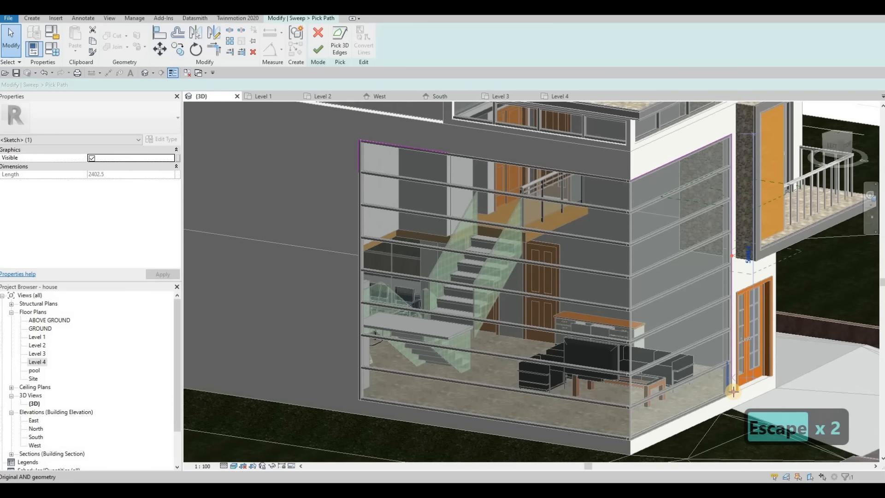
left_click_drag(734, 392, 733, 392)
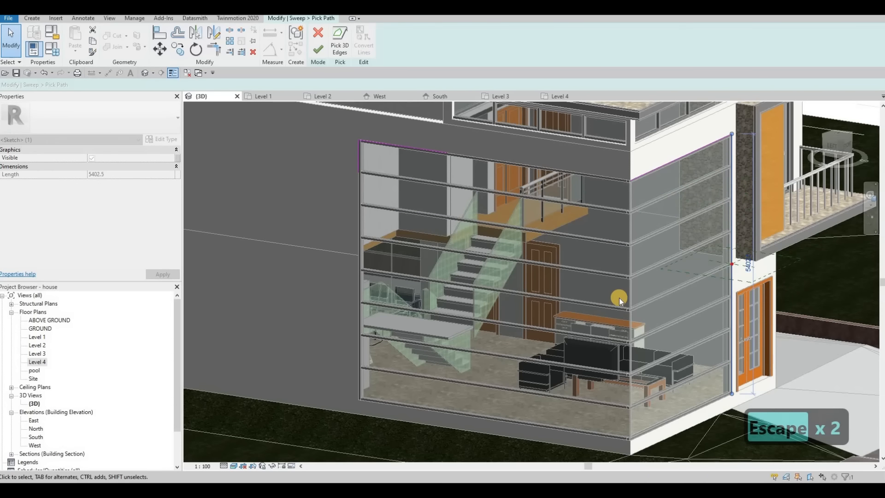
scroll(618, 298, "down", 2)
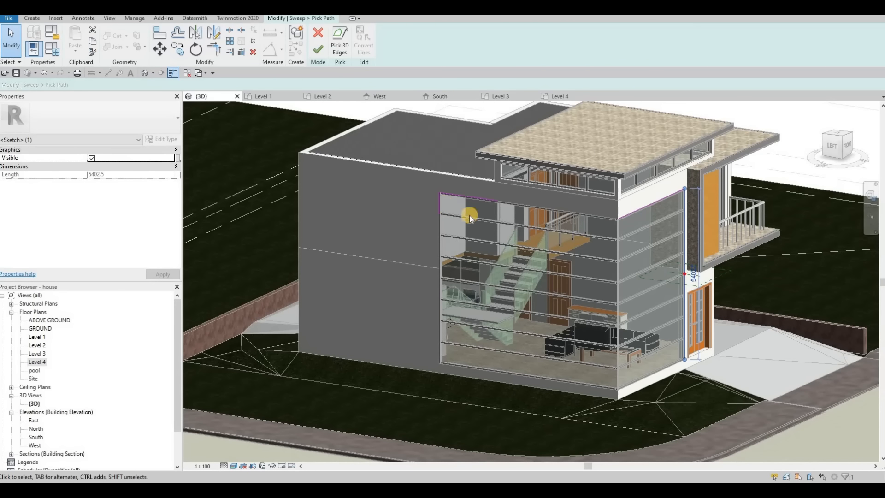
key("Escape")
key("Escape")
key("r")
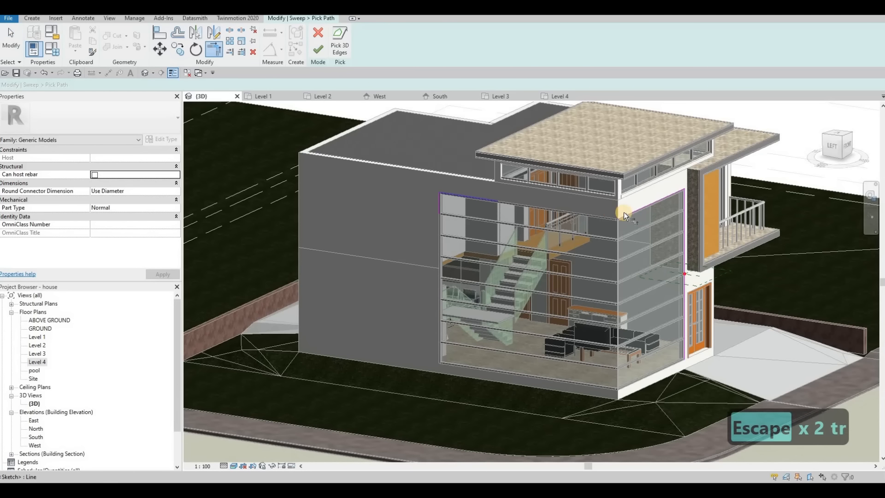
key("Escape")
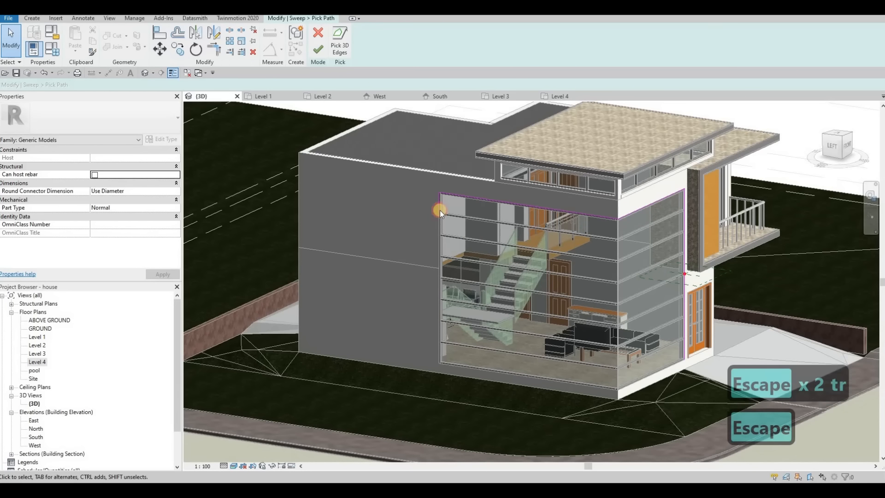
left_click(438, 212)
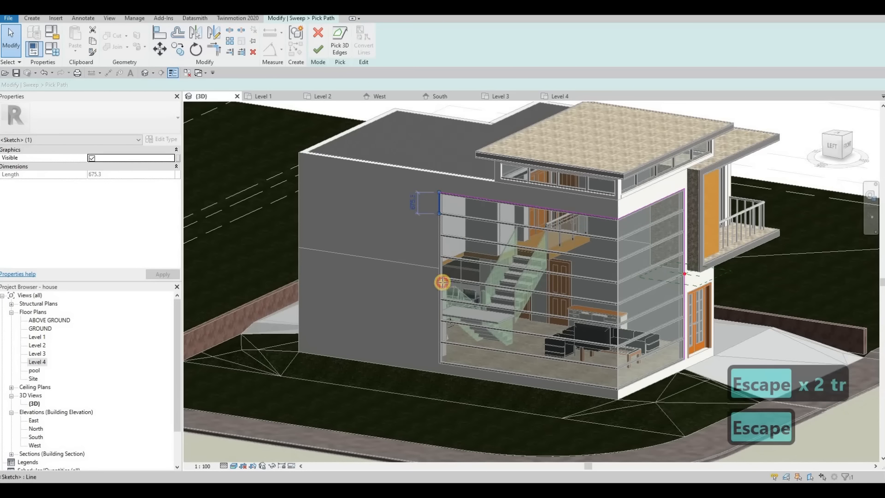
left_click(439, 364)
Step: Add the curtain wall's bottom edge to the sweep path
key("Escape")
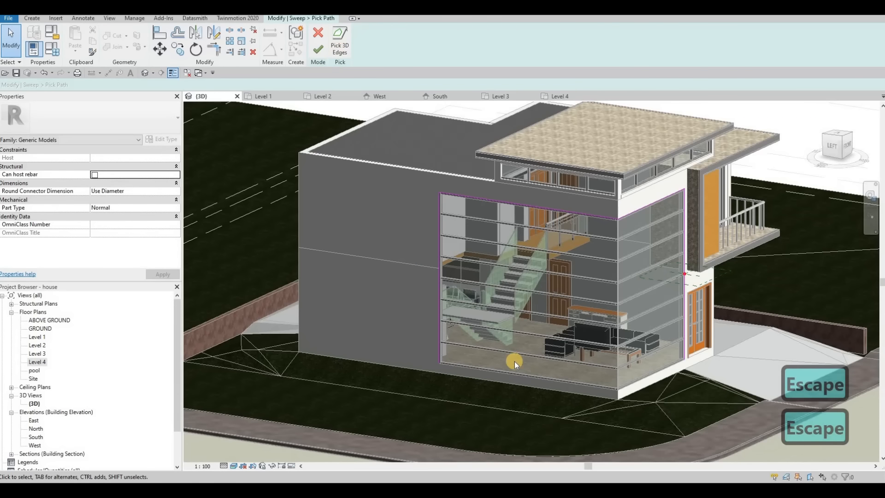
scroll(641, 402, "up", 5)
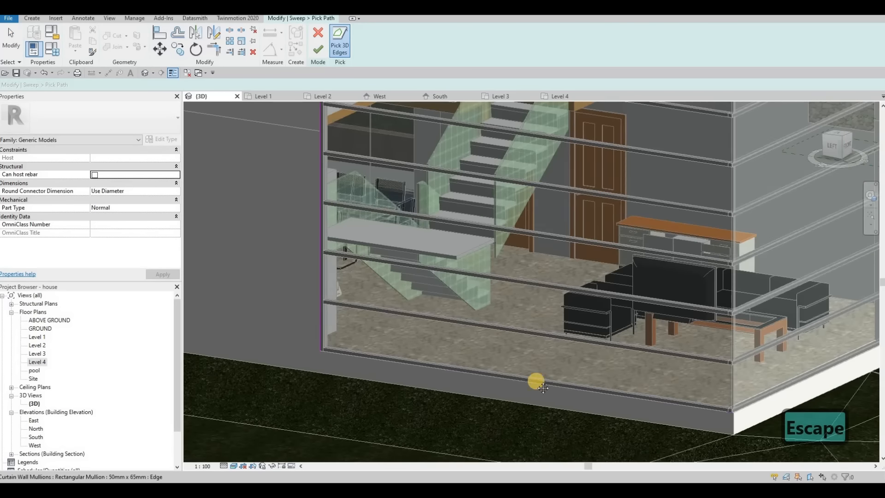
scroll(543, 387, "up", 6)
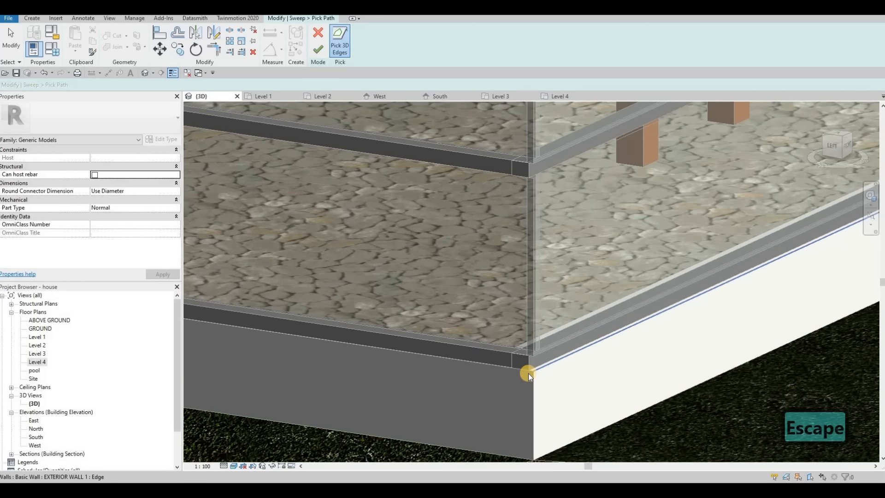
scroll(530, 372, "up", 4)
left_click(532, 372)
scroll(532, 370, "down", 6)
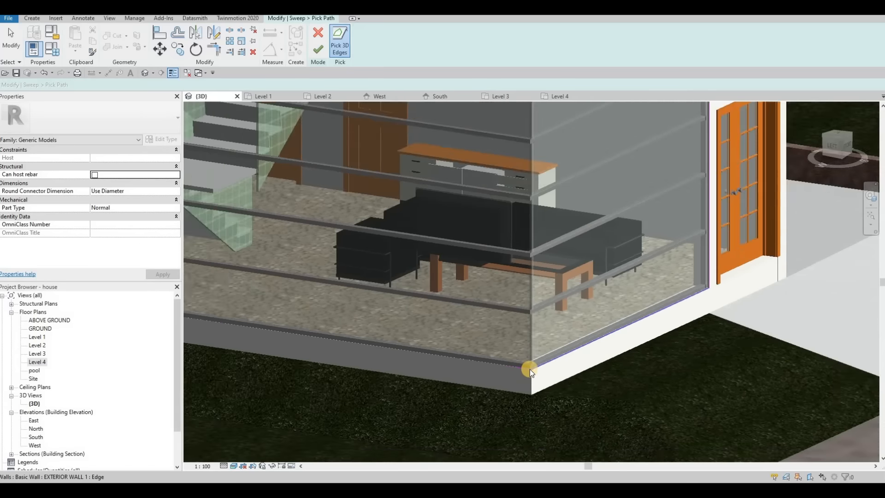
scroll(529, 369, "down", 3)
key("Escape")
key("Escape")
key("Escape")
Step: Trim the bottom and left path lines into a corner and delete the stray left line
key("r")
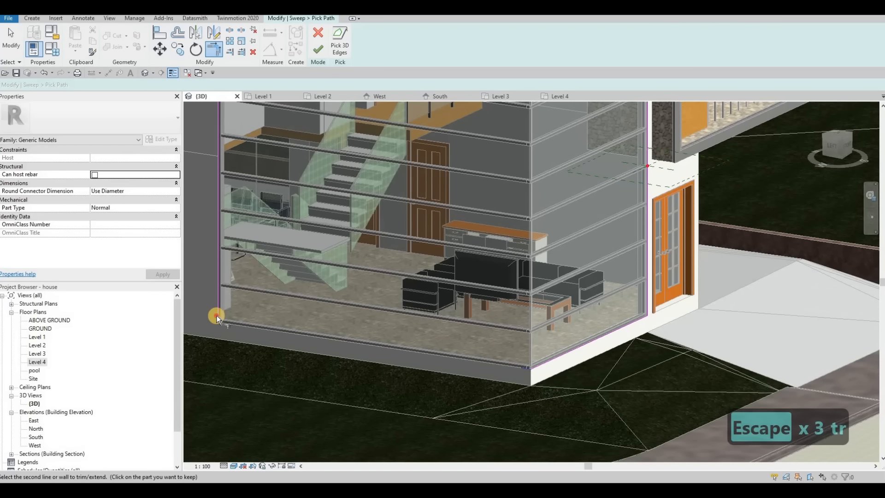
left_click(232, 318)
scroll(224, 341, "up", 5)
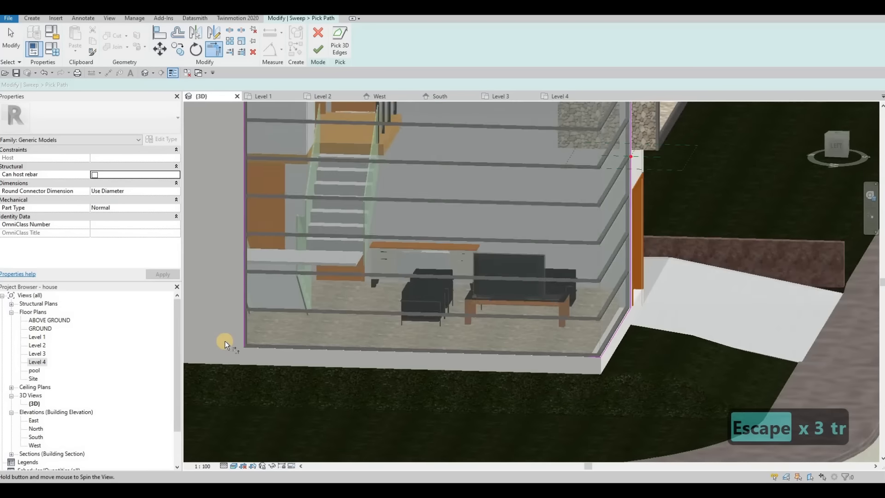
scroll(220, 353, "up", 6)
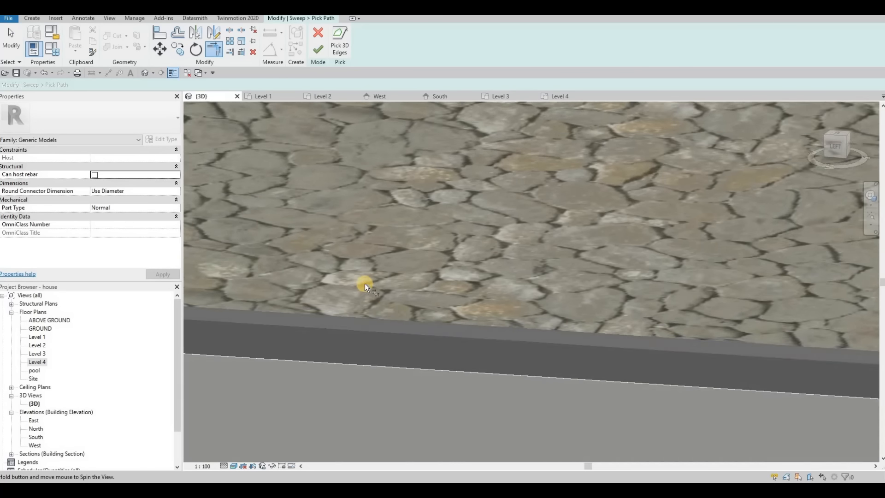
scroll(377, 275, "up", 8)
key("Escape")
key("Escape")
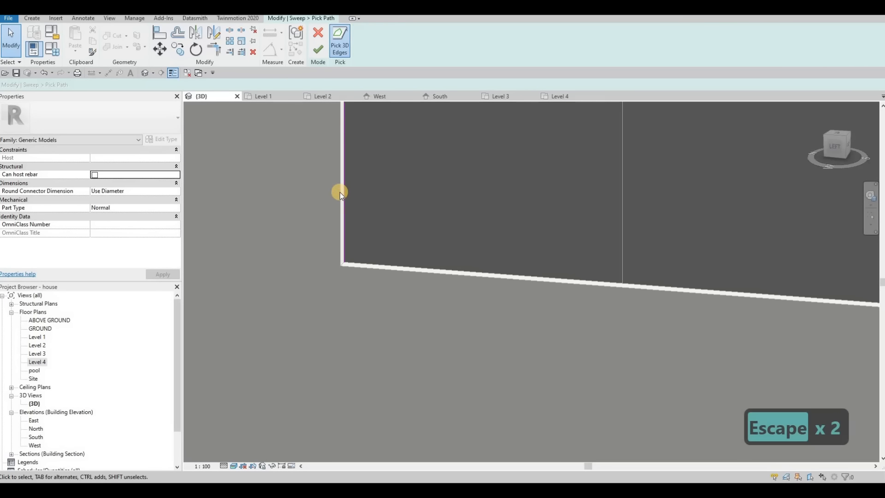
key("Escape")
Step: Join the top and left path lines at the facade's top-left corner
key("Escape")
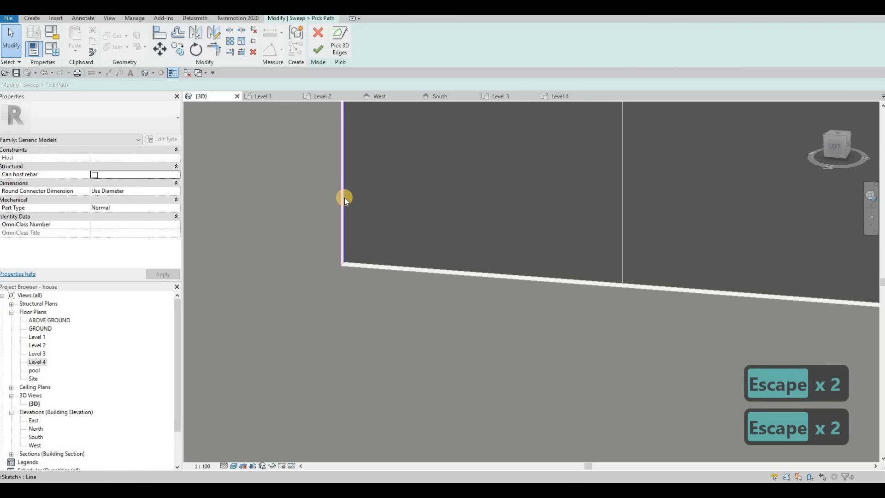
left_click(345, 198)
key("Delete")
scroll(346, 205, "down", 3)
middle_click_drag(389, 280, 376, 345)
scroll(364, 321, "down", 3)
scroll(379, 221, "down", 1)
scroll(408, 198, "down", 1)
middle_click_drag(410, 191, 381, 364)
middle_click_drag(325, 150, 316, 321)
scroll(308, 207, "up", 1)
scroll(329, 202, "up", 5)
key("Escape")
key("Escape")
key("Escape")
scroll(326, 183, "down", 2)
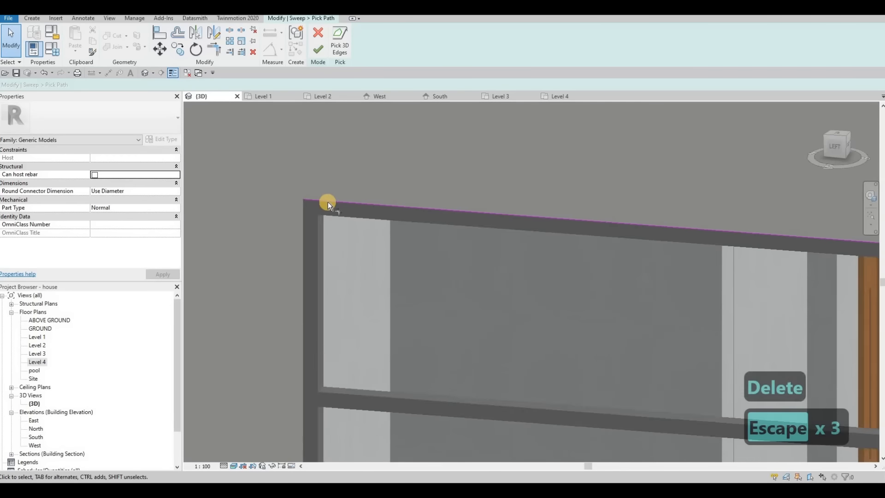
key("t")
key("r")
left_click(328, 200)
scroll(326, 202, "down", 2)
middle_click_drag(358, 169, 352, 196)
scroll(332, 202, "down", 3)
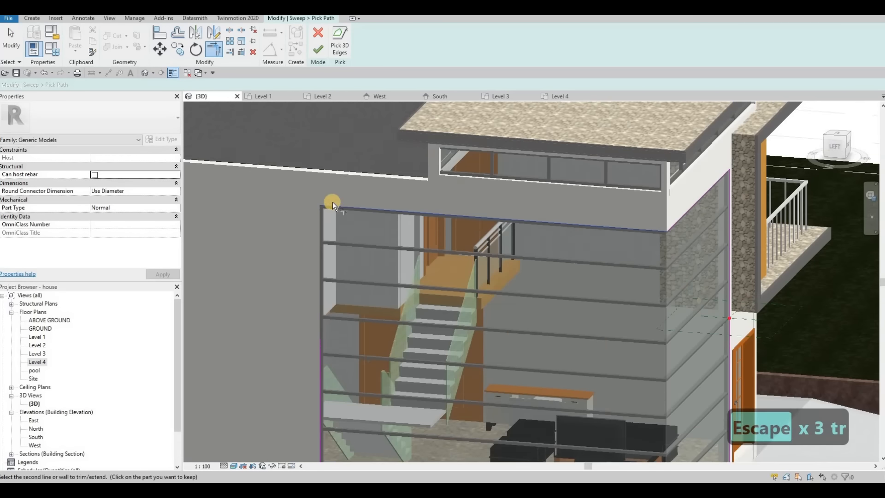
left_click(325, 225)
Step: Trim the left-bottom and bottom-side path corners into a continuous path
middle_click_drag(329, 364, 336, 209)
left_click(331, 231)
left_click(604, 374)
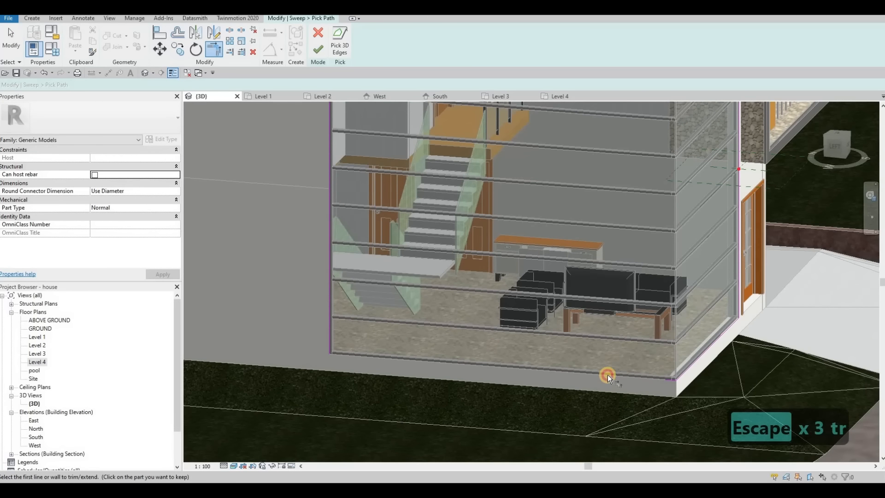
left_click(328, 354)
left_click(667, 378)
left_click(668, 378)
left_click(687, 369)
middle_click_drag(731, 316, 623, 333)
scroll(623, 333, "up", 4)
left_click(627, 306)
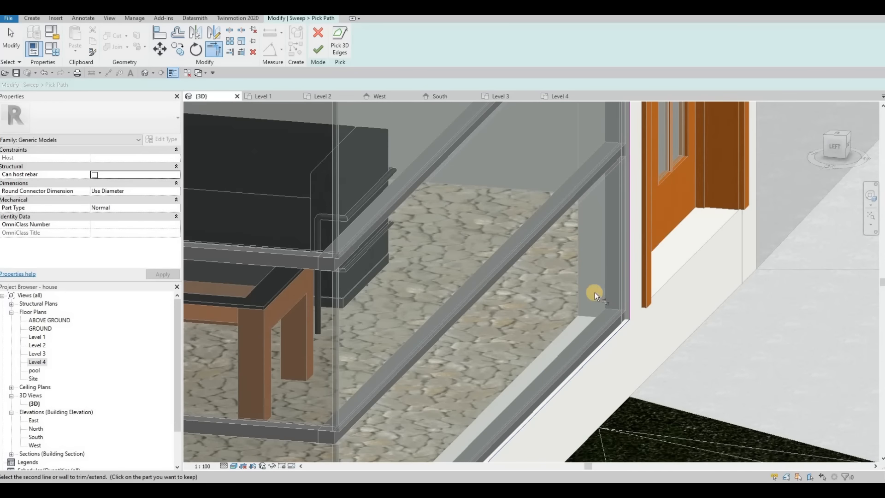
scroll(561, 256, "down", 6)
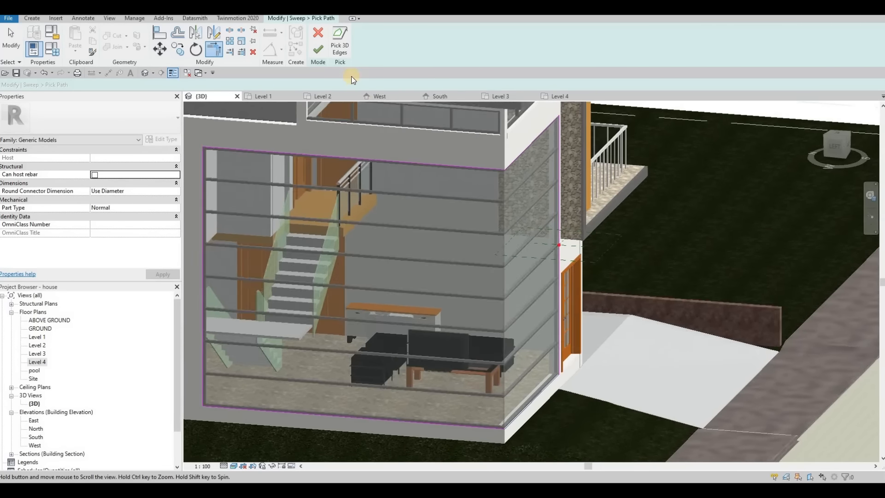
Step: Finish the sweep path and sketch a small rectangular profile at the wall corner
left_click(481, 52)
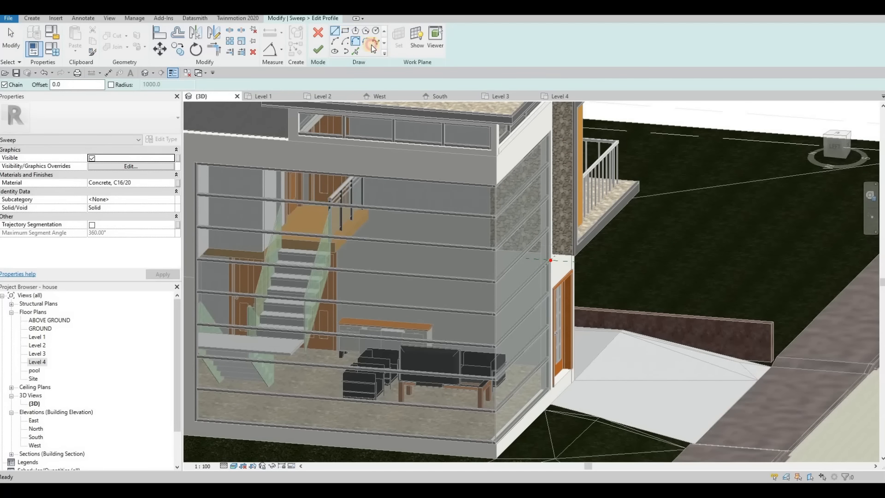
scroll(545, 287, "up", 5)
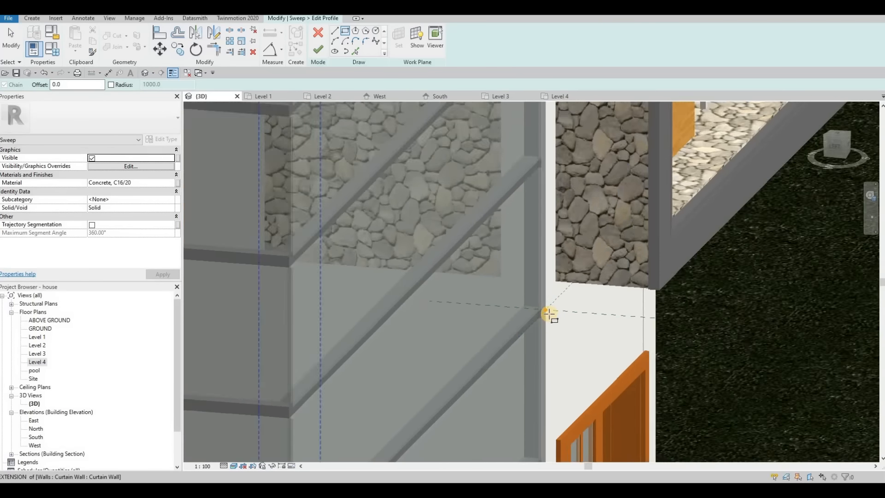
left_click(563, 309)
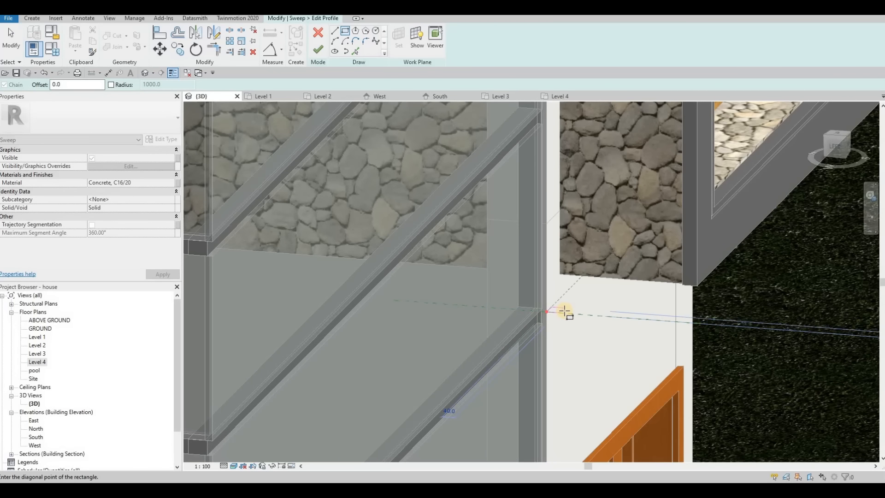
left_click(562, 311)
scroll(560, 312, "up", 5)
key("Escape")
key("Escape")
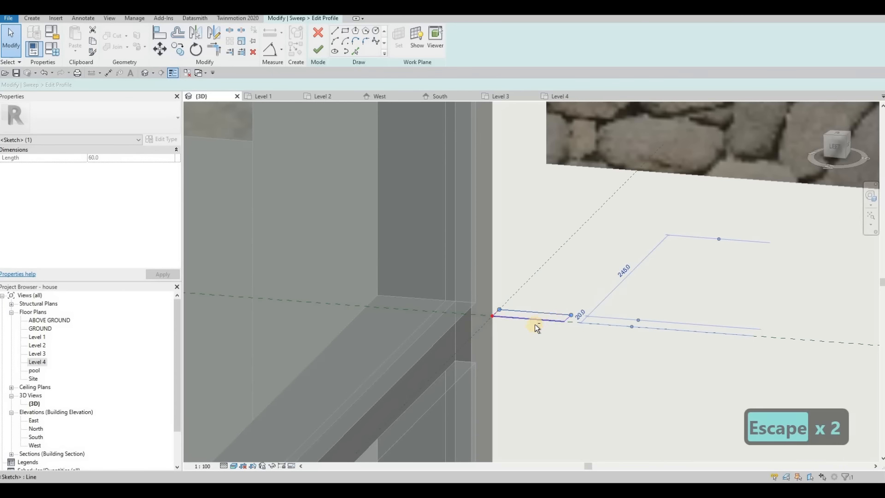
Step: Shorten the profile rectangle's long side to 50, then finish the profile and the sweep
mouse_move(518, 342)
middle_mouse_down("shift")
mouse_move(529, 325)
mouse_move(550, 327)
middle_mouse_up("shift")
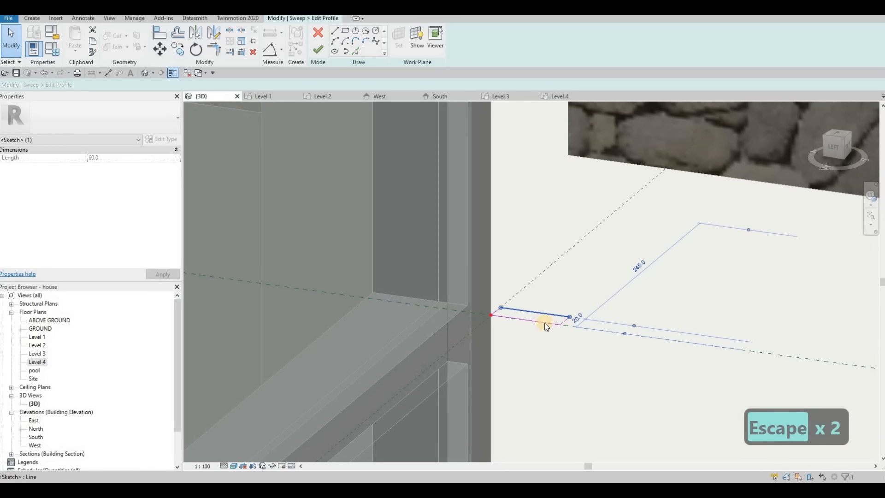
key("Escape")
key("Escape")
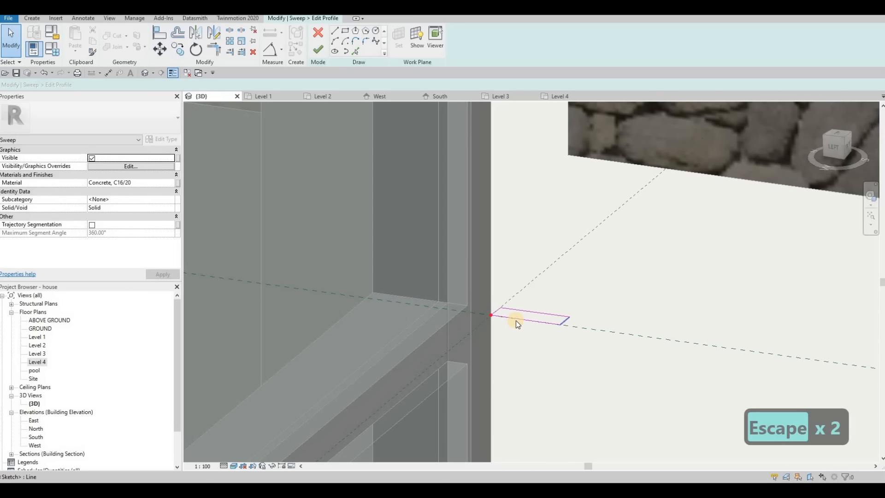
left_click(516, 320)
type("50")
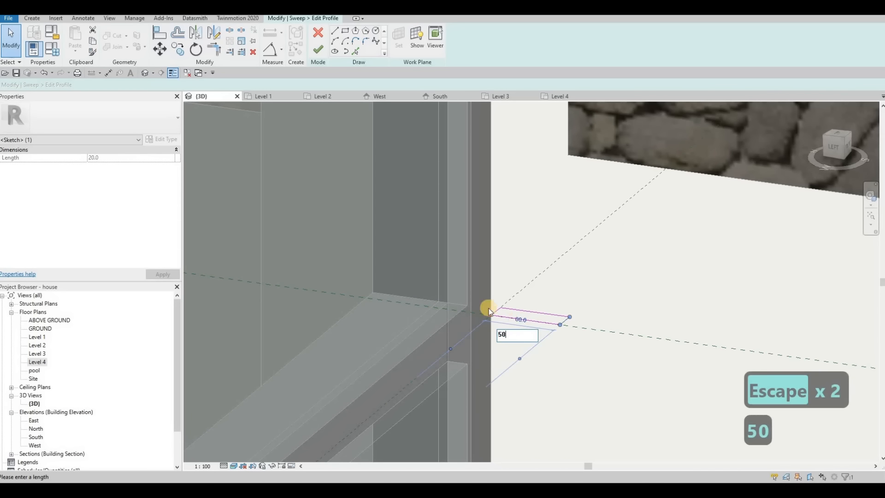
key("Return")
key("Escape")
left_click(318, 49)
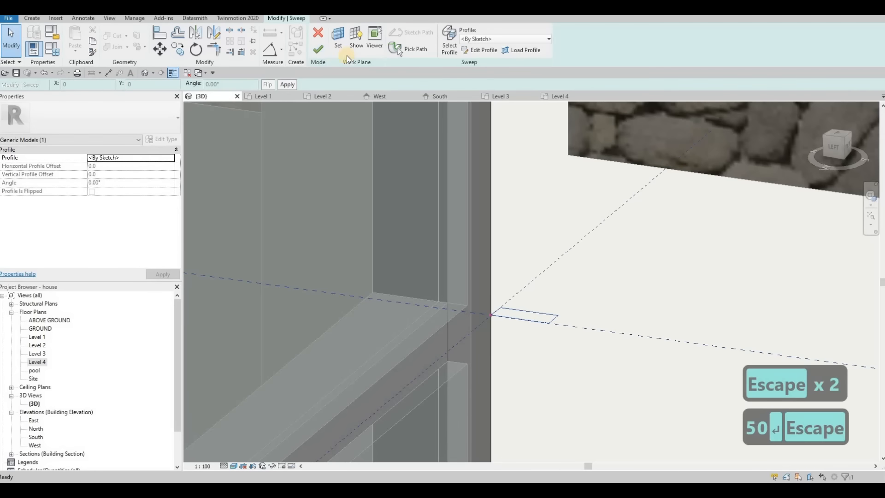
left_click(318, 50)
left_click(515, 199)
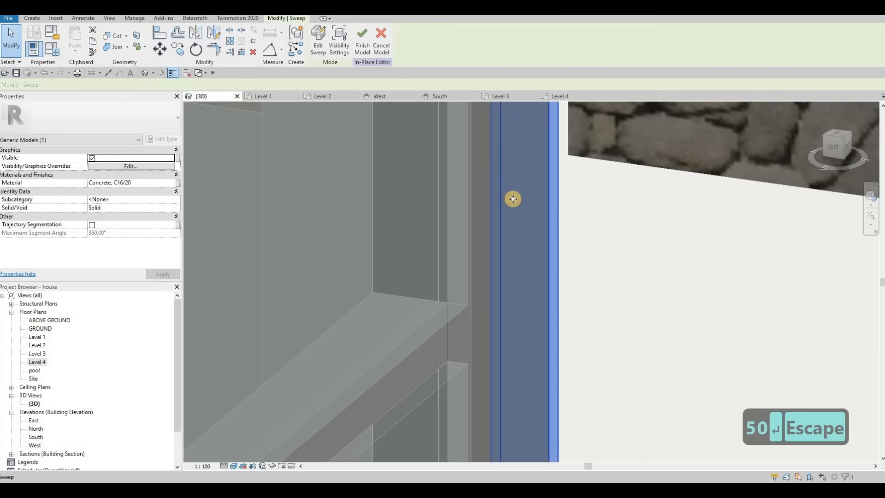
scroll(535, 210, "down", 10)
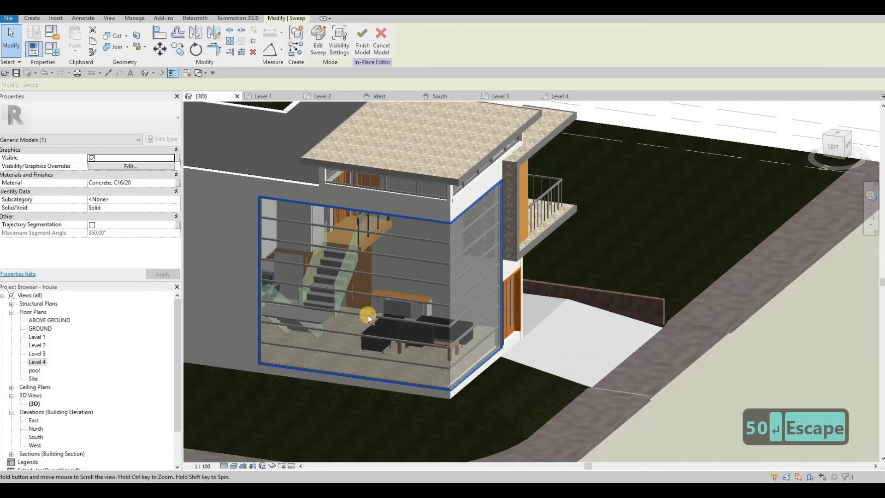
middle_click_drag(368, 314, 463, 267, "shift")
scroll(463, 267, "up", 4)
key("Escape")
left_click(463, 268)
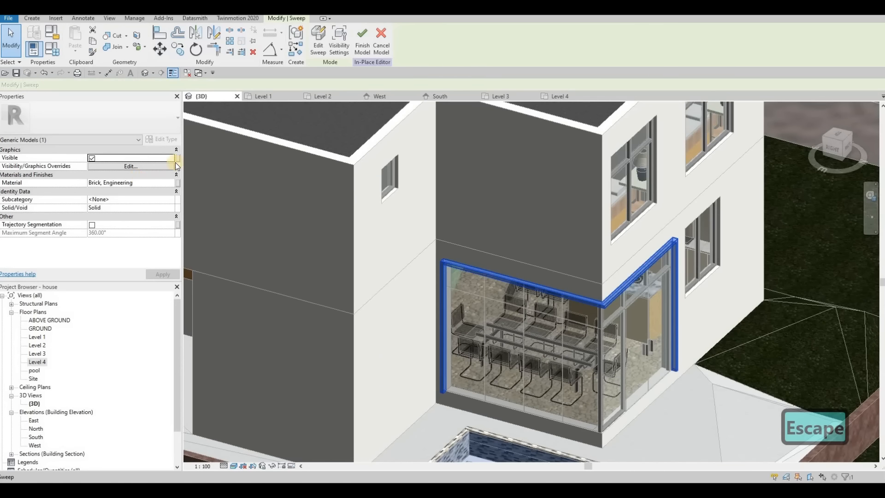
left_click(144, 183)
key("ctrl+c")
left_click(319, 46)
left_click(650, 262)
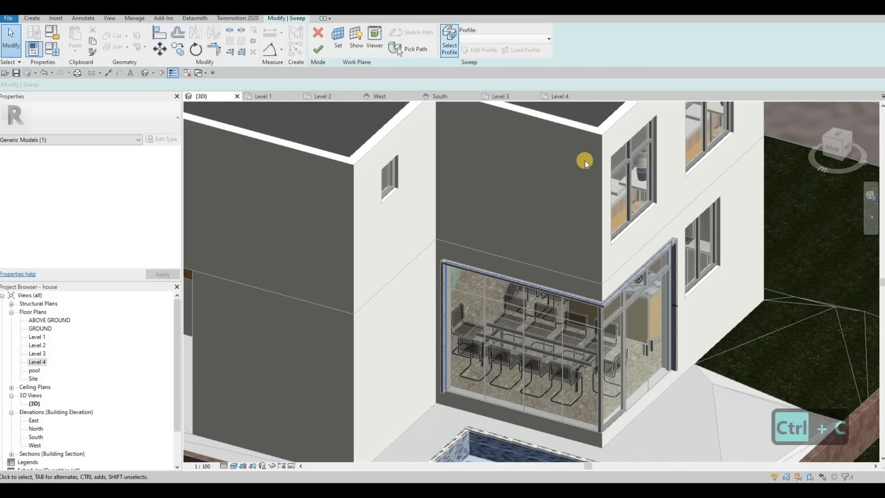
left_click(477, 53)
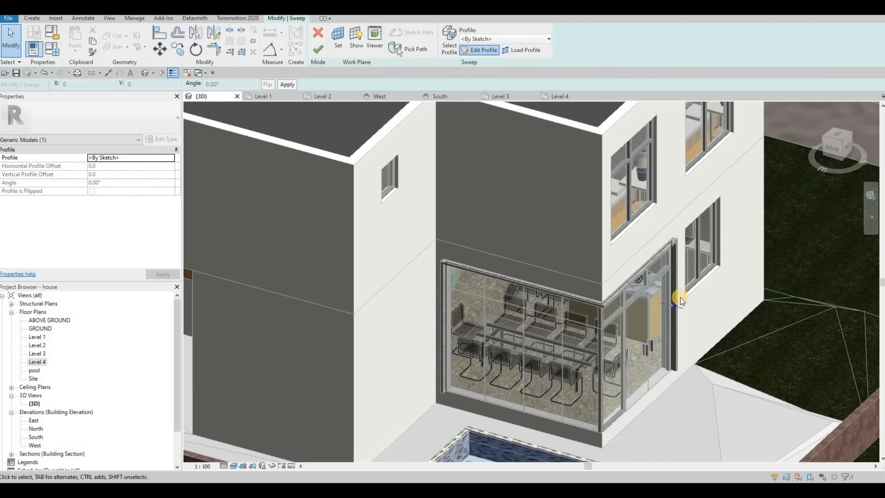
scroll(695, 314, "up", 6)
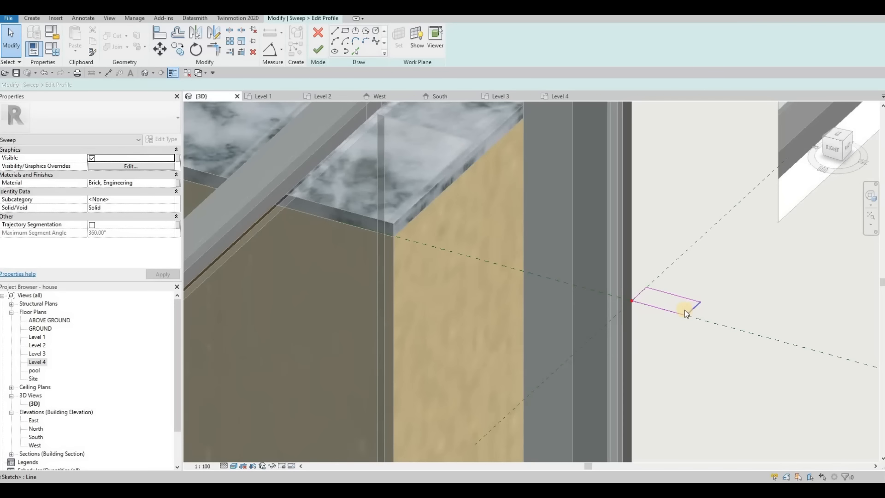
left_click(686, 313)
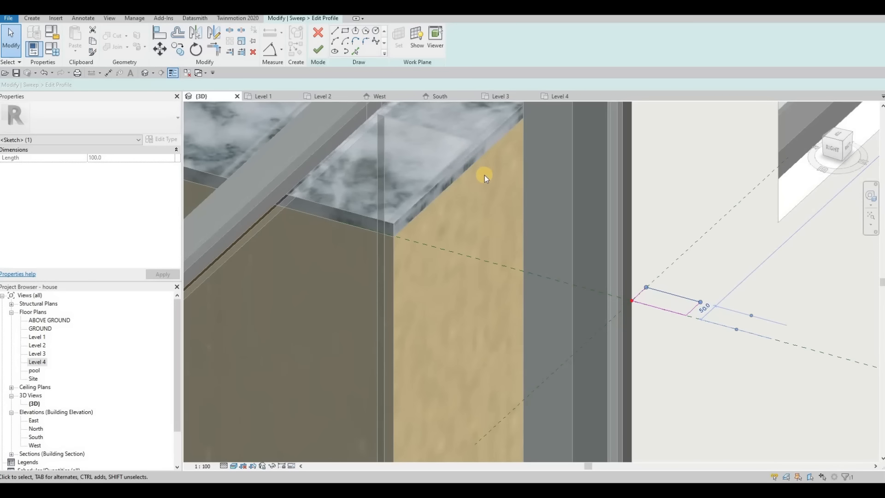
scroll(485, 175, "down", 3)
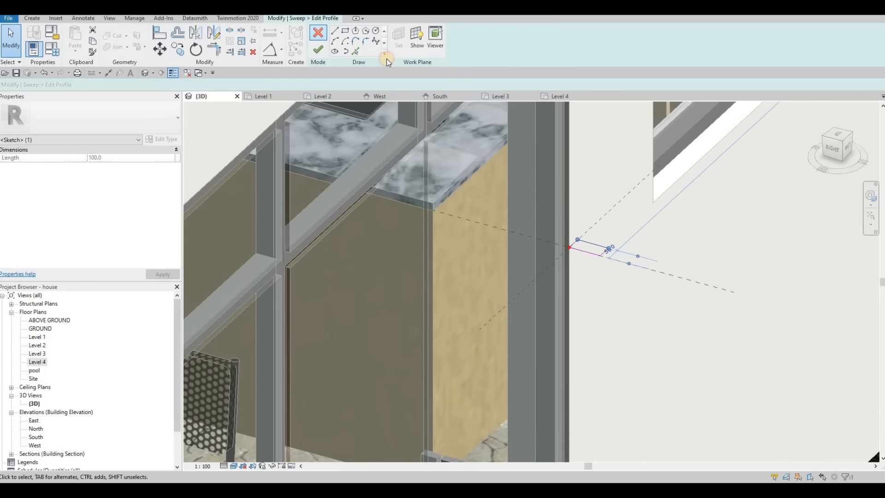
left_click(325, 34)
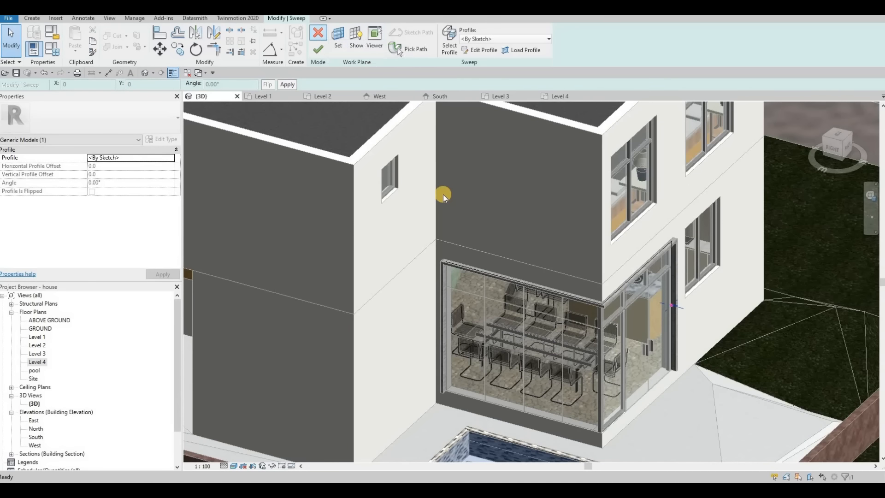
scroll(432, 208, "down", 3)
middle_click_drag(681, 159, 873, 173, "shift")
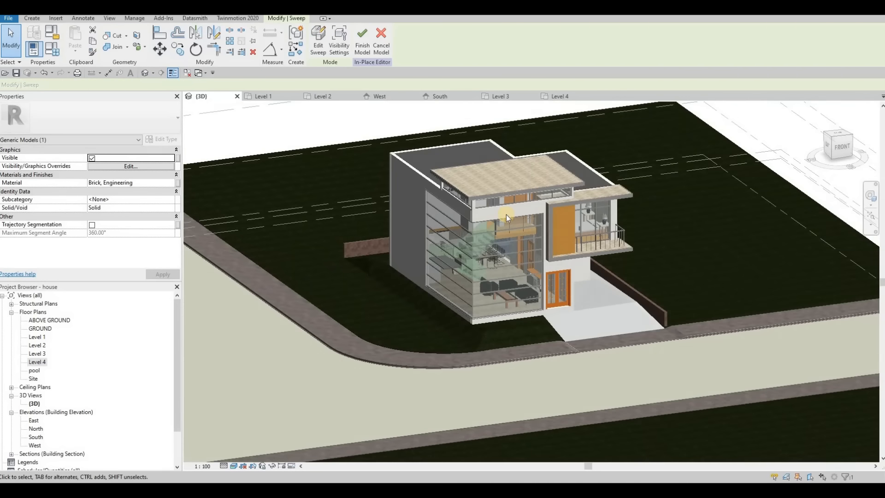
Step: Open the glazing frame sweep's profile sketch for editing
middle_click_drag(506, 215, 541, 246, "shift")
scroll(541, 245, "up", 5)
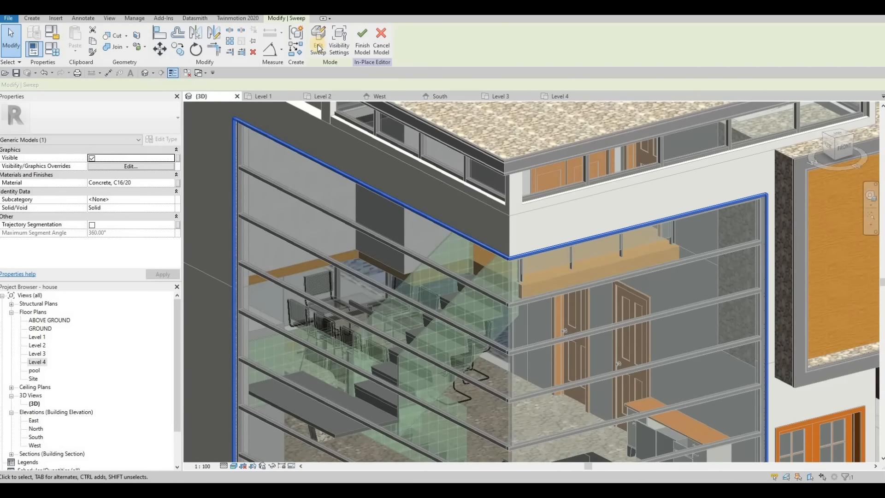
left_click(320, 47)
middle_click_drag(713, 295, 568, 148)
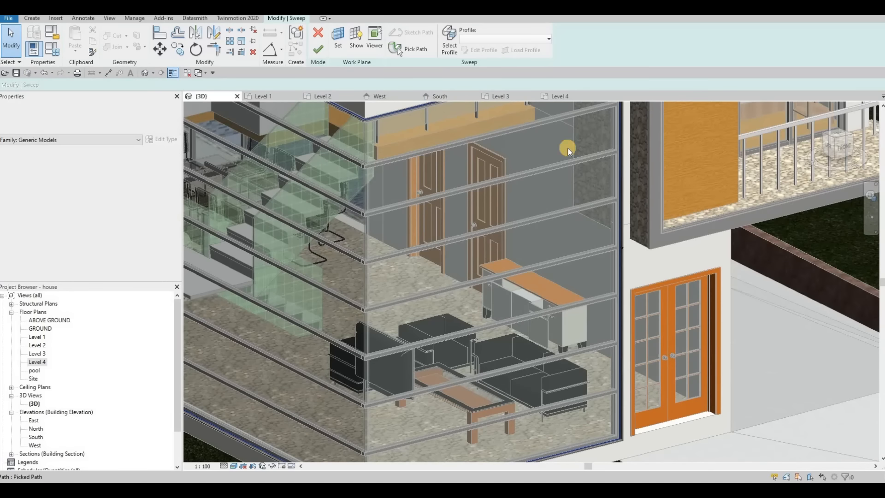
left_click(456, 52)
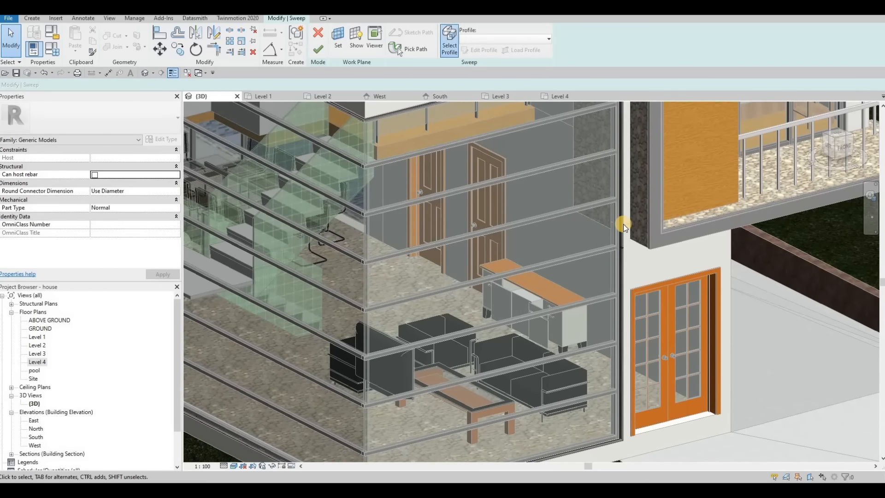
scroll(621, 298, "up", 3)
scroll(621, 298, "up", 3)
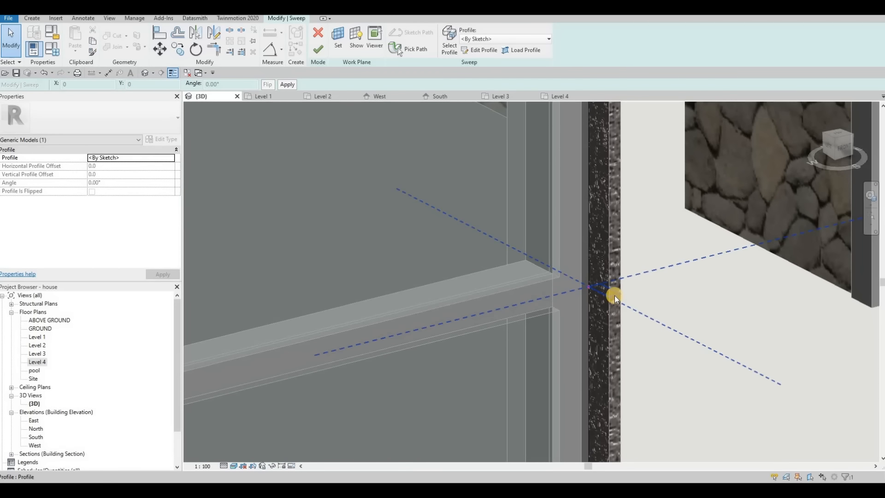
key("Escape")
left_click(595, 245)
left_click(480, 50)
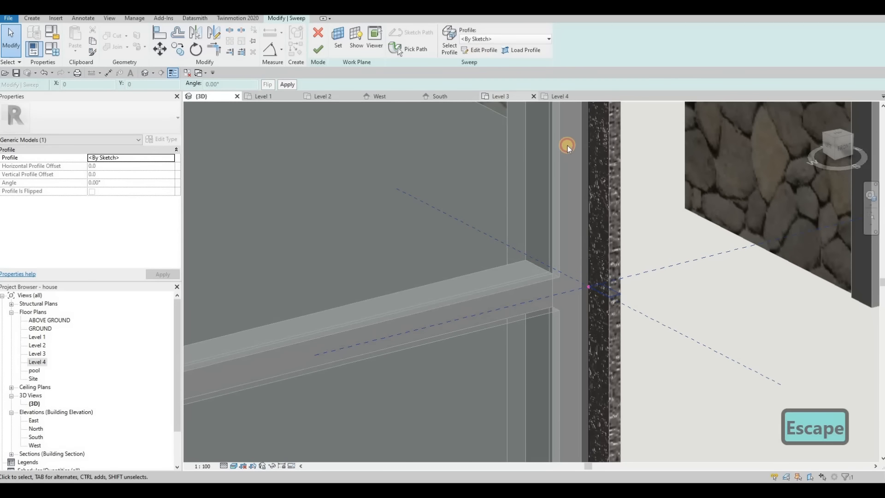
Step: Resize the sweep profile's sides to 100 and 50
left_click_drag(615, 298, 588, 293)
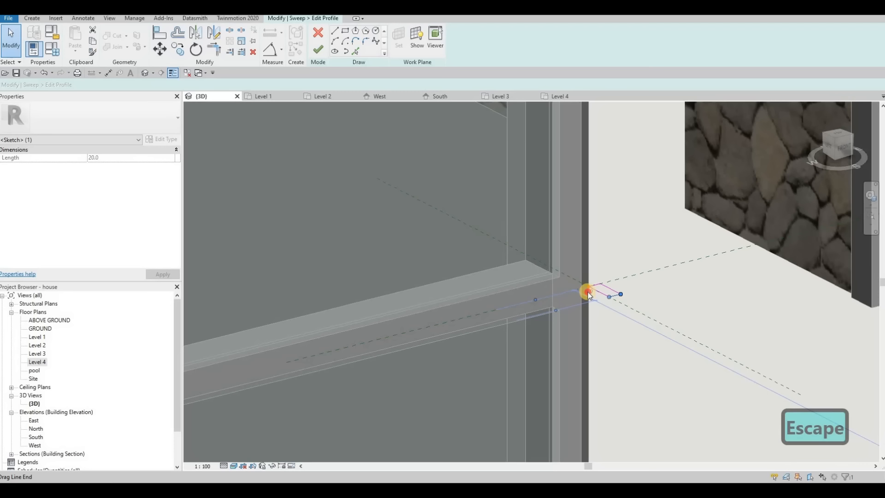
type("100")
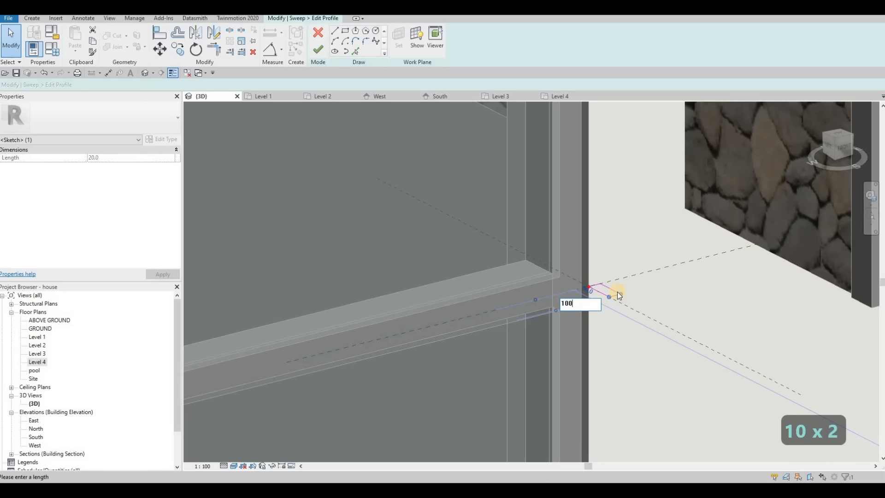
key("Return")
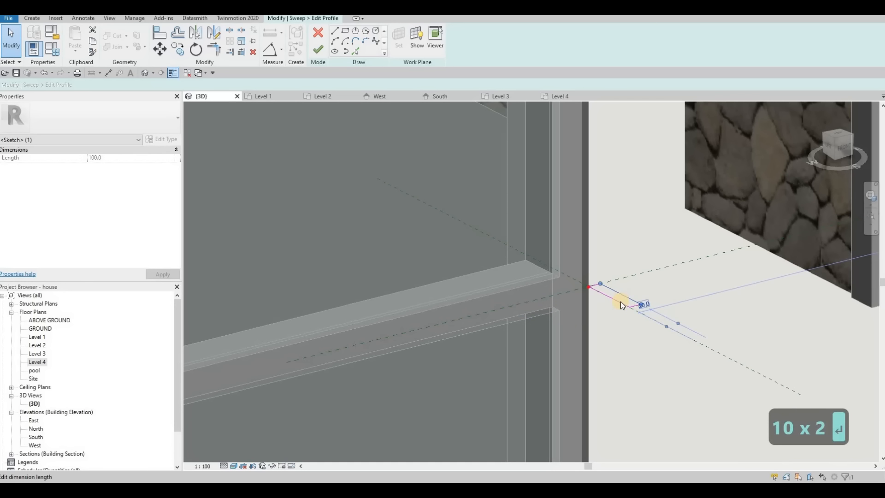
key("Escape")
left_click(630, 298)
scroll(632, 296, "up", 3)
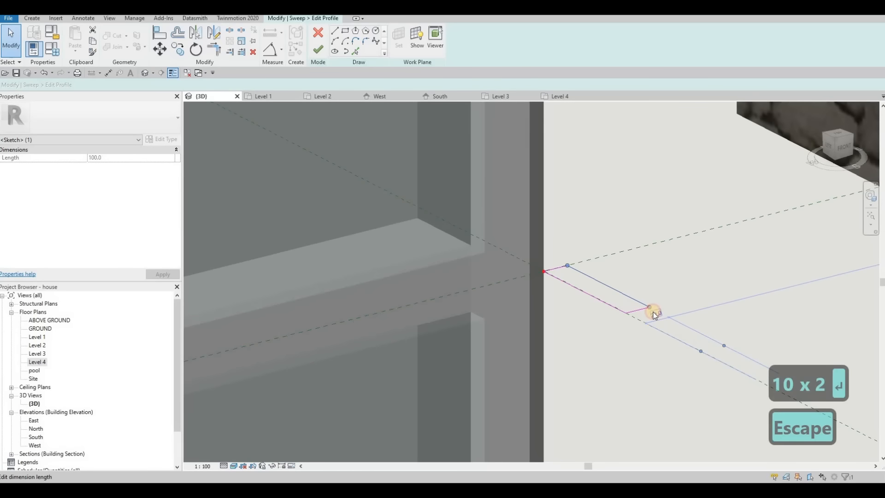
left_click(655, 314)
type("50")
key("Return")
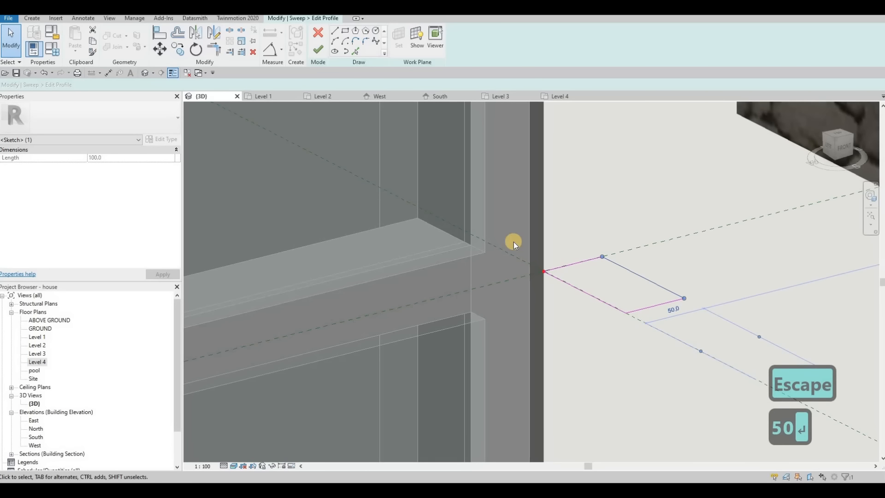
middle_click_drag(480, 231, 567, 230, "shift")
key("Escape")
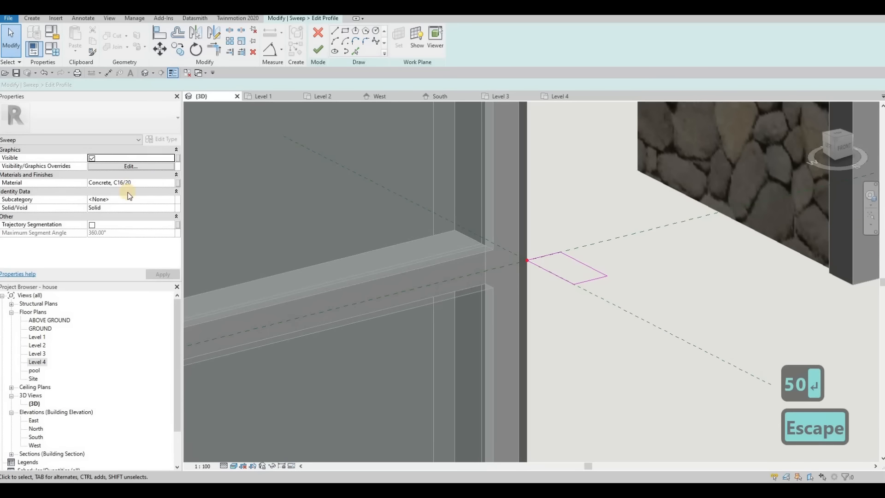
Step: Change the sweep material to Brick, Engineering, then finish the profile, sweep and in-place model
left_click(148, 183)
key("ctrl+v")
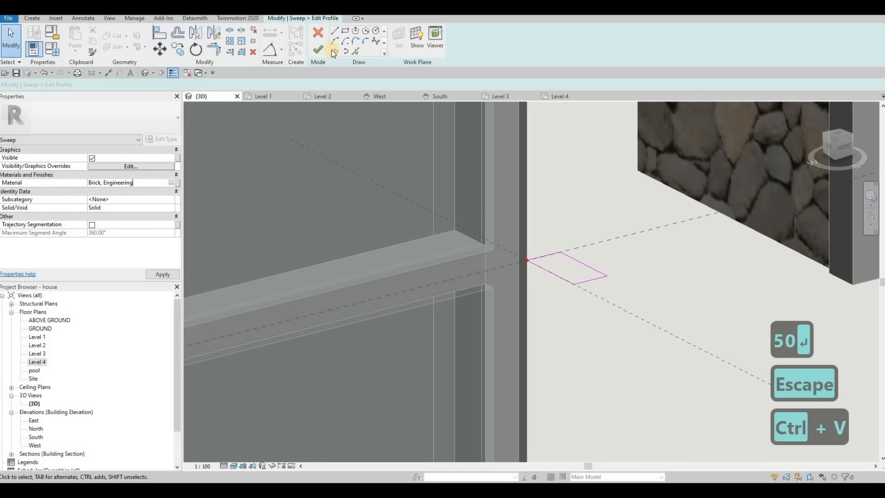
left_click(318, 50)
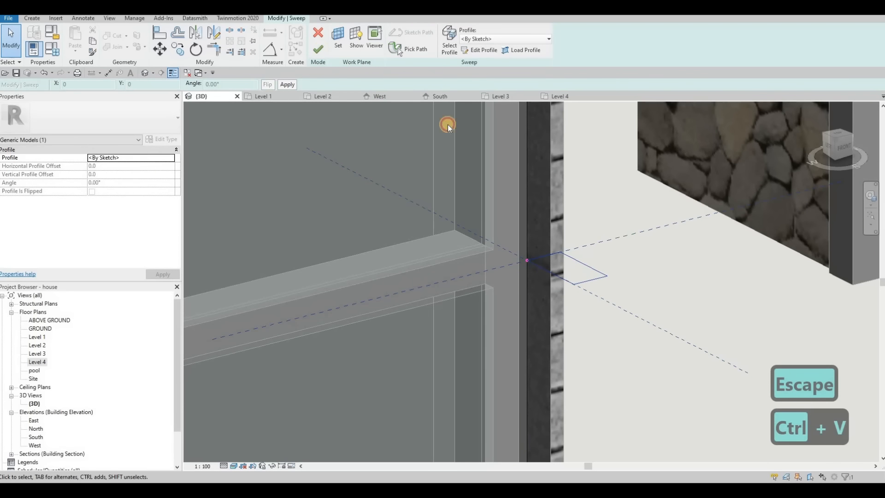
left_click(319, 50)
scroll(481, 160, "down", 10)
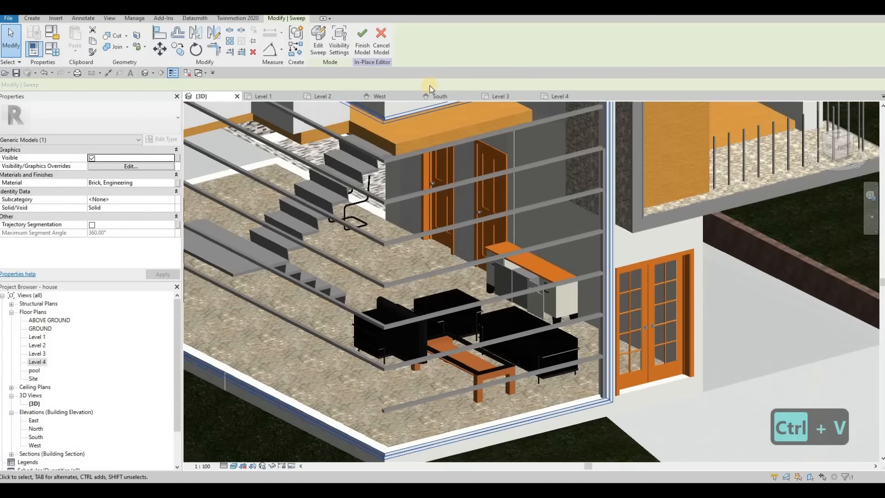
left_click(362, 45)
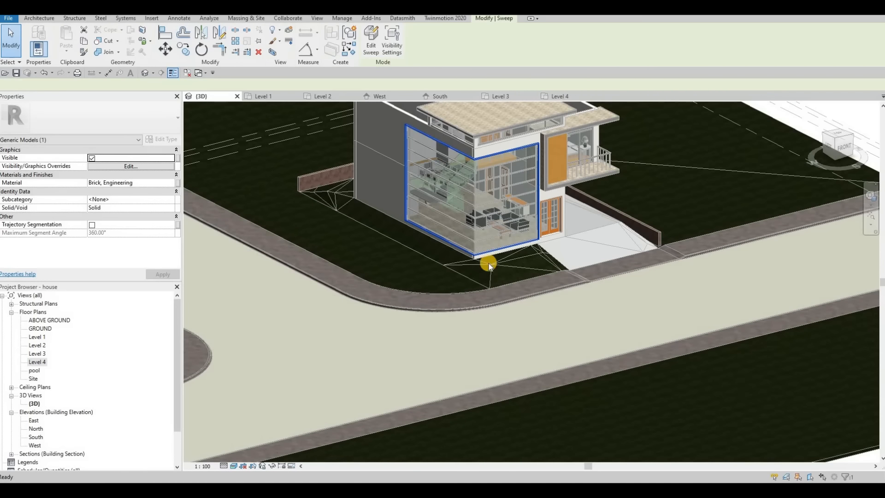
Step: Orbit the 3D house view around the balcony toward the pool side
key("Escape")
middle_click_drag(489, 226, 528, 215, "shift")
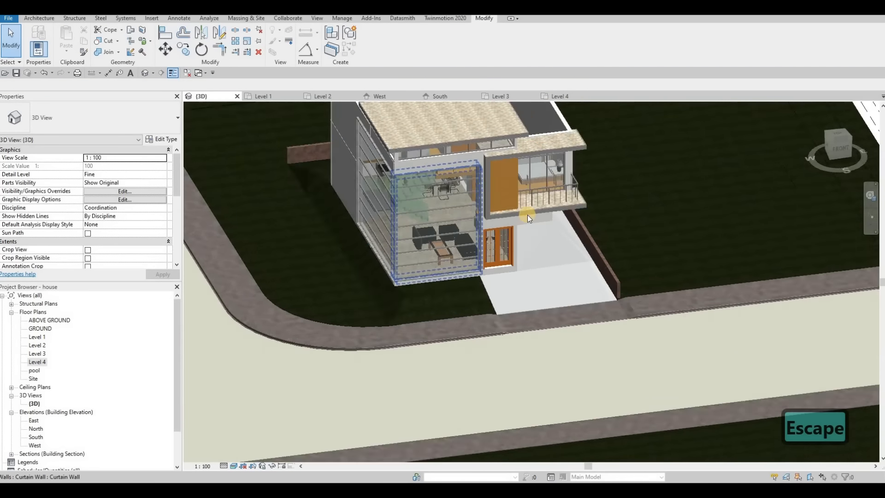
scroll(459, 273, "up", 6)
middle_click_drag(462, 279, 455, 278, "shift")
scroll(455, 278, "down", 1)
middle_click_drag(397, 276, 521, 269, "shift")
scroll(533, 295, "down", 1)
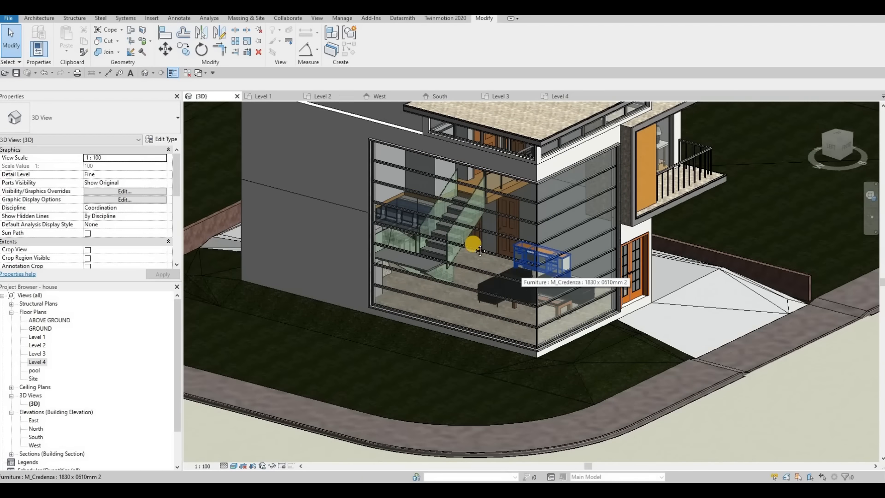
key("F1")
scroll(460, 246, "down", 1)
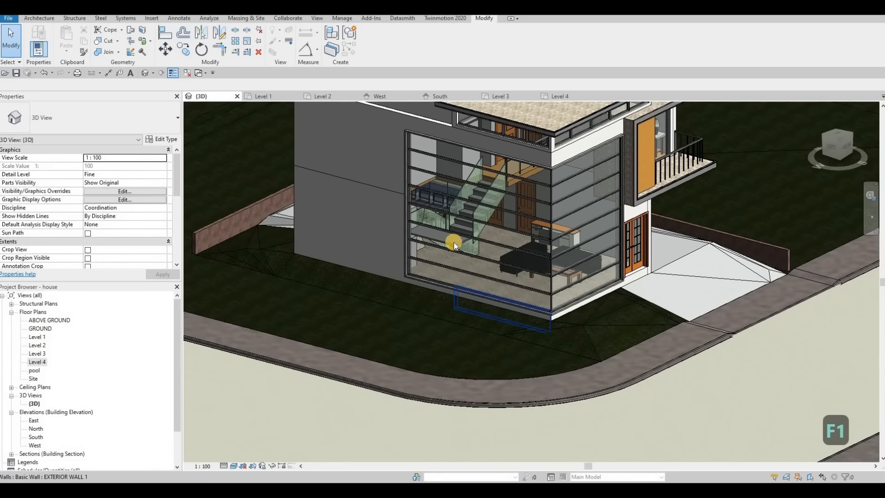
Step: Open the Level 2 floor plan with the stair in view
double_click(37, 345)
scroll(474, 277, "down", 5)
middle_click_drag(466, 177, 463, 196)
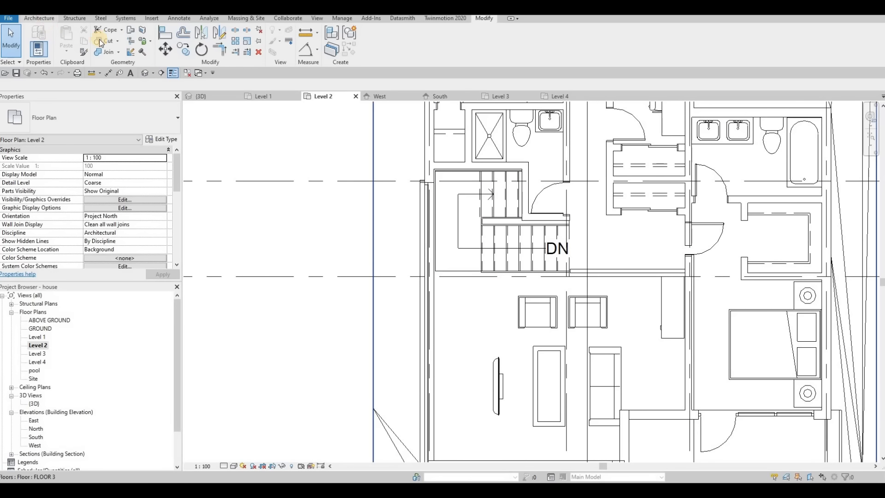
Step: Create an in-place Generic Models component named Generic Models 13
left_click(101, 50)
left_click(127, 83)
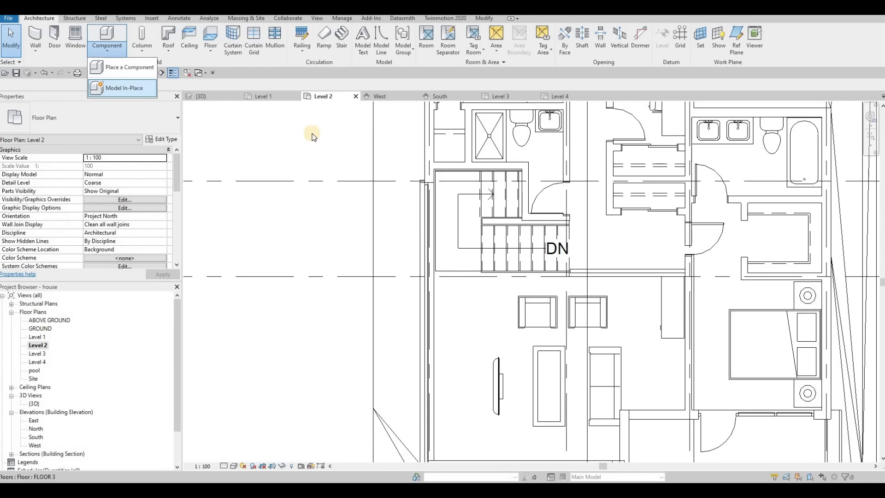
scroll(521, 203, "down", 3)
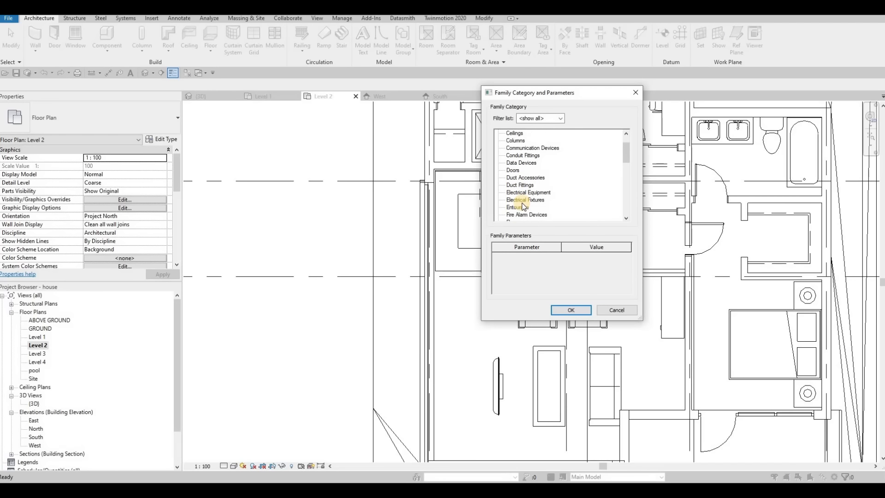
left_click(524, 207)
left_click(566, 308)
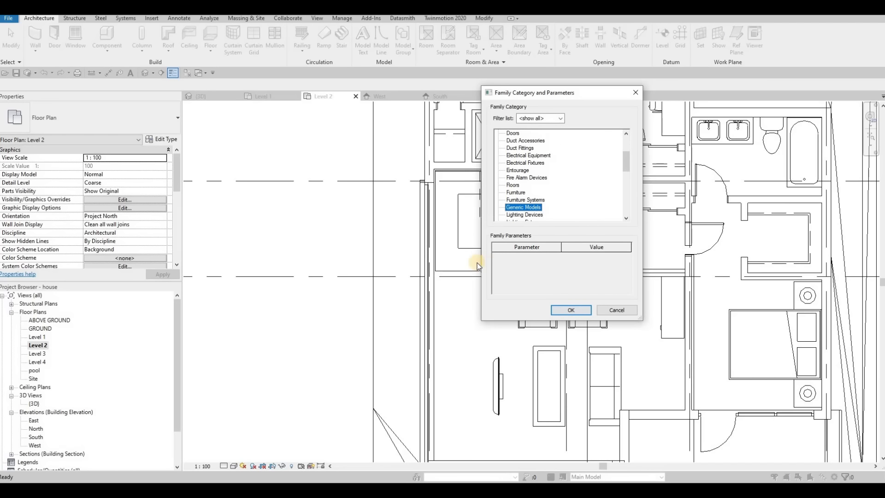
key("Return")
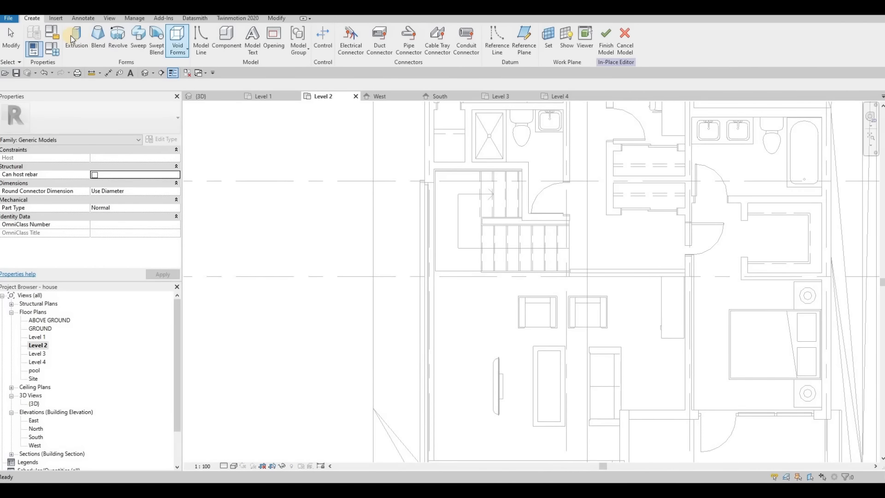
Step: Sketch an extrusion rectangle from the stair's corner to the landing's lower-left corner
left_click(71, 35)
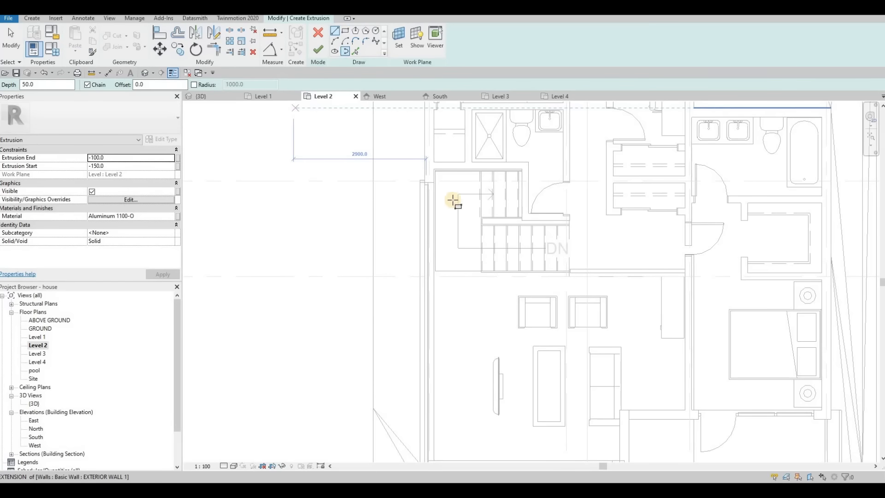
scroll(502, 155, "up", 2)
scroll(511, 135, "up", 2)
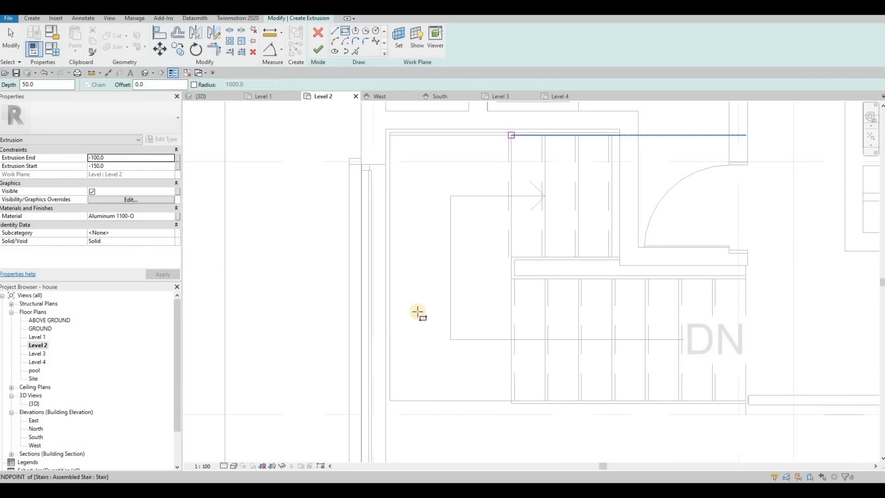
left_click(512, 135)
left_click(389, 400)
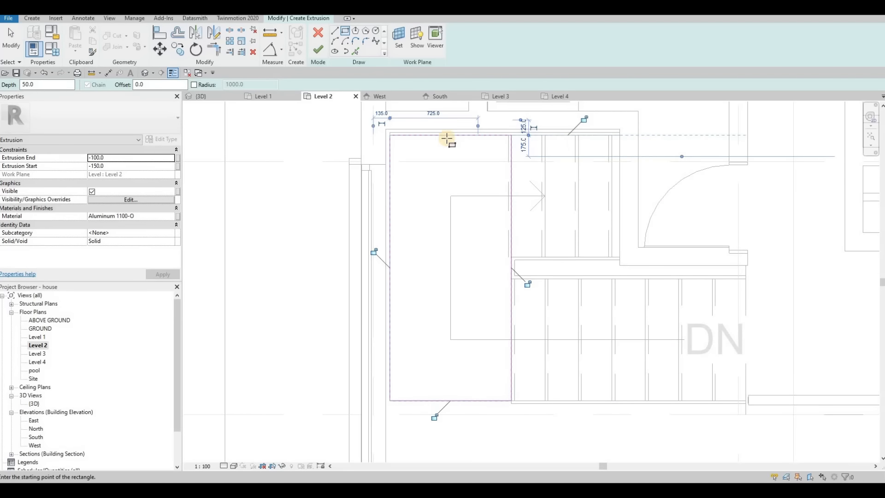
scroll(443, 138, "up", 2)
key("Escape")
key("Escape")
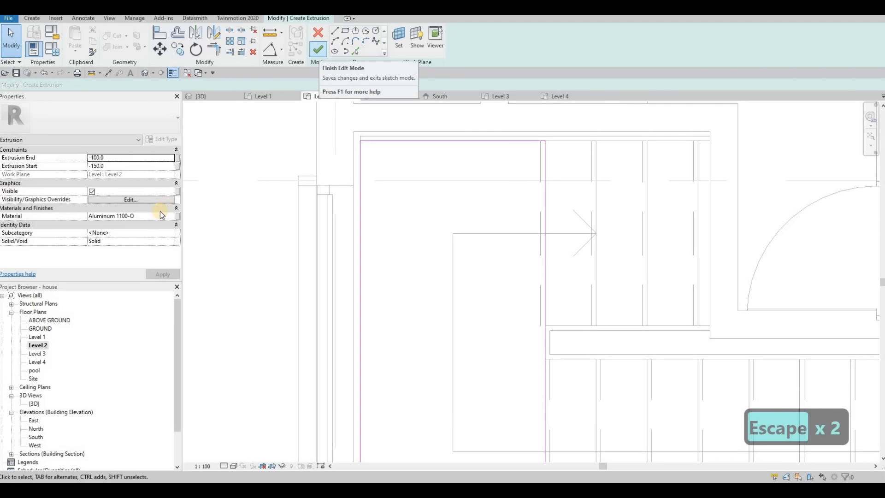
Step: Assign Concrete, C20/25 from the AEC Materials Concrete library to the extrusion
left_click(170, 217)
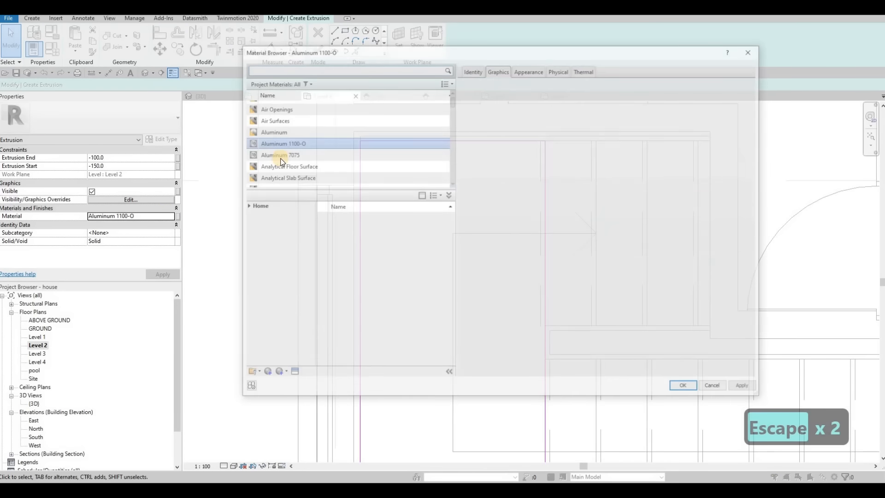
scroll(277, 161, "down", 8)
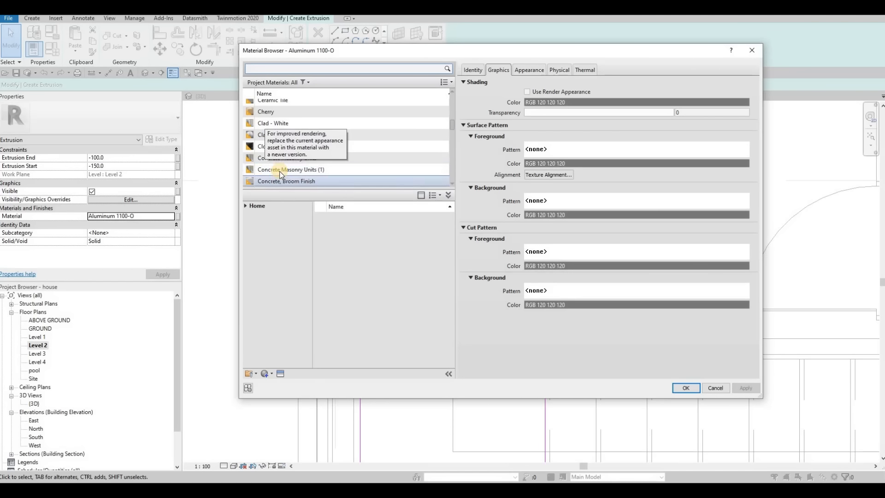
left_click(246, 207)
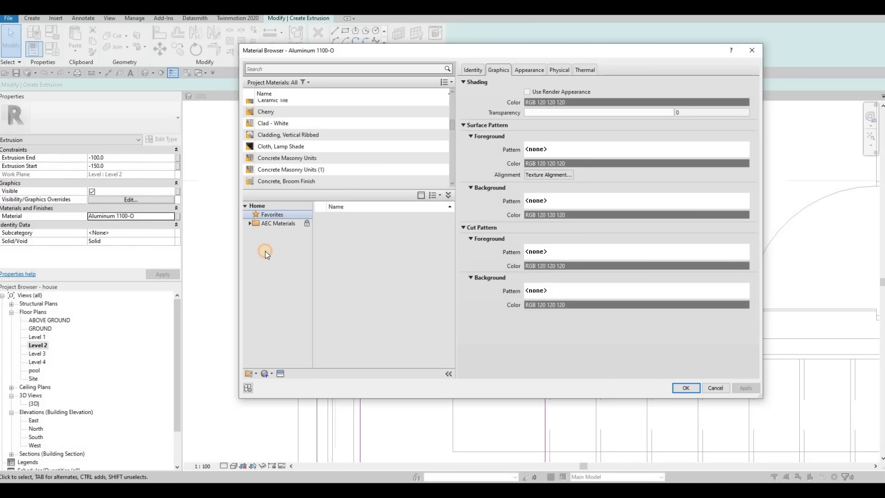
left_click(278, 251)
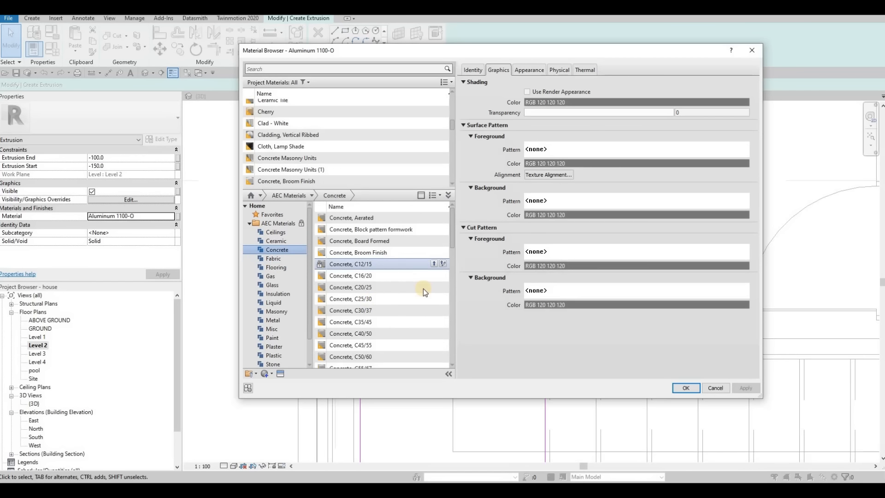
left_click(431, 287)
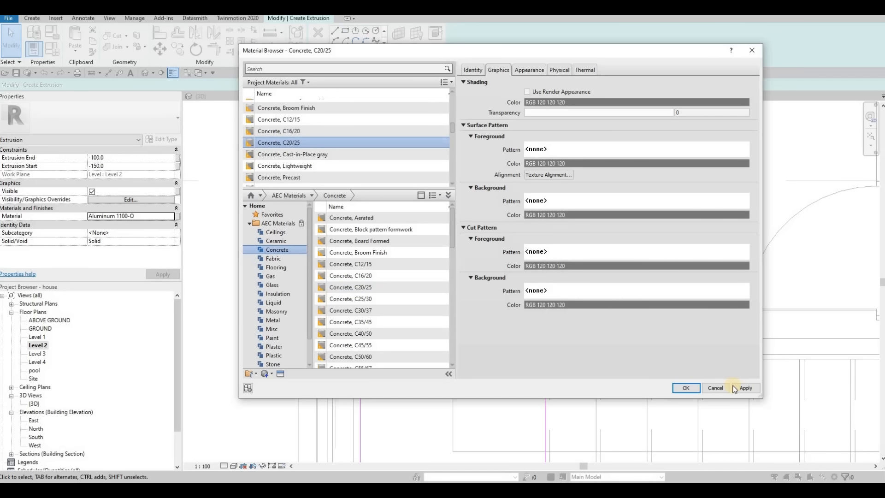
left_click(686, 388)
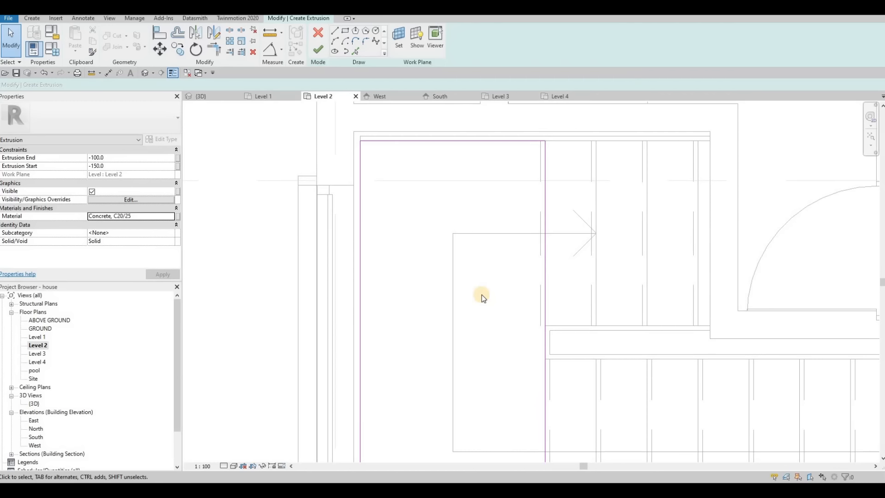
Step: Finish the extrusion sketch and, in 3D, drag its faces to a depth of 1347.4
left_click(318, 49)
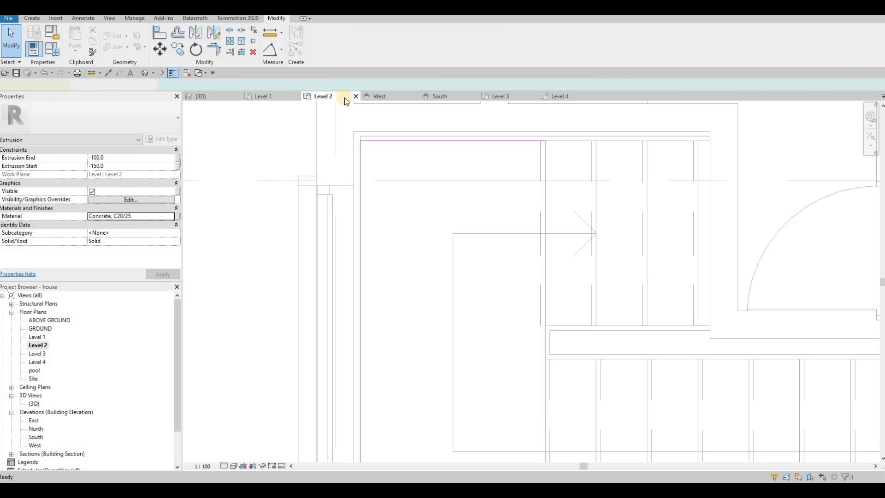
left_click(235, 97)
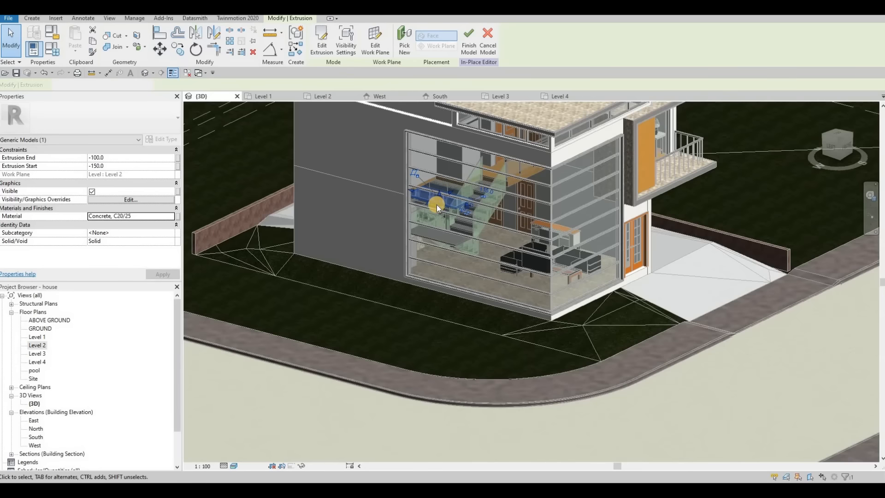
middle_click_drag(437, 205, 443, 201, "shift")
scroll(441, 201, "up", 3)
left_click_drag(441, 201, 467, 348)
middle_click_drag(466, 348, 440, 190, "shift")
left_click(445, 243)
left_click_drag(445, 243, 476, 299)
middle_click_drag(474, 283, 475, 286, "shift")
scroll(475, 286, "up", 5)
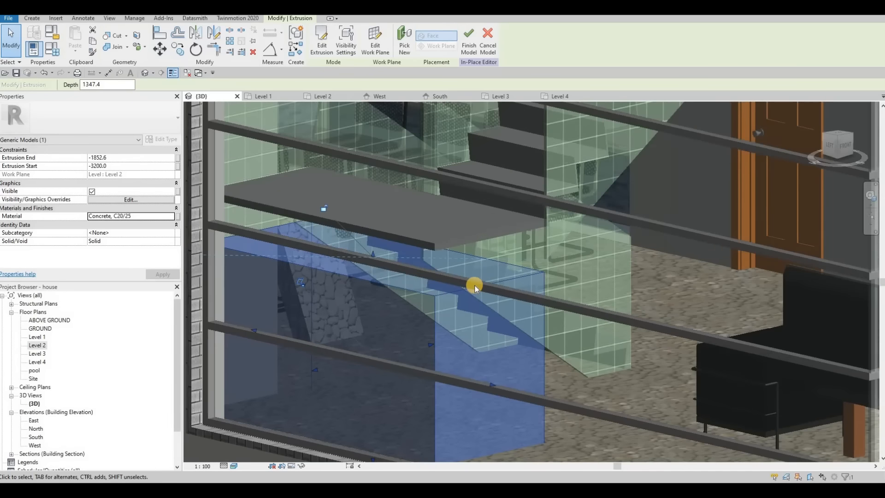
Step: Try aligning the block with AL against its side face, then cancel
key("a")
key("l")
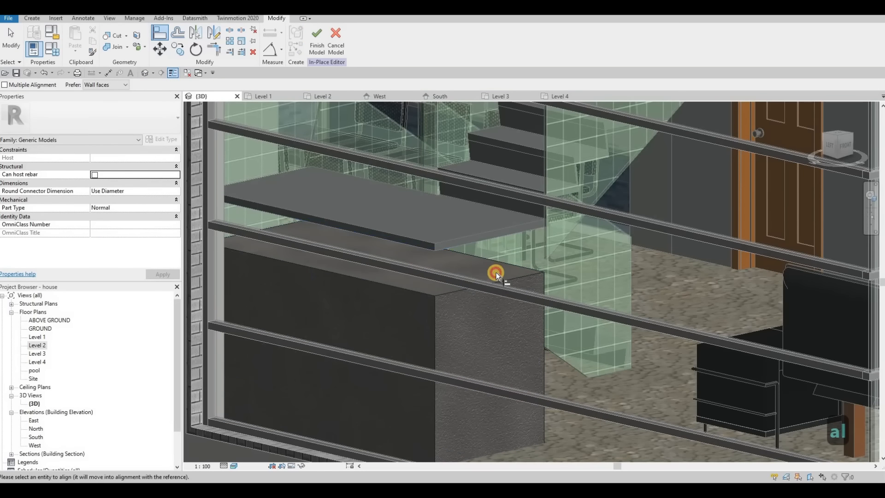
middle_click_drag(512, 424, 506, 290)
key("Escape")
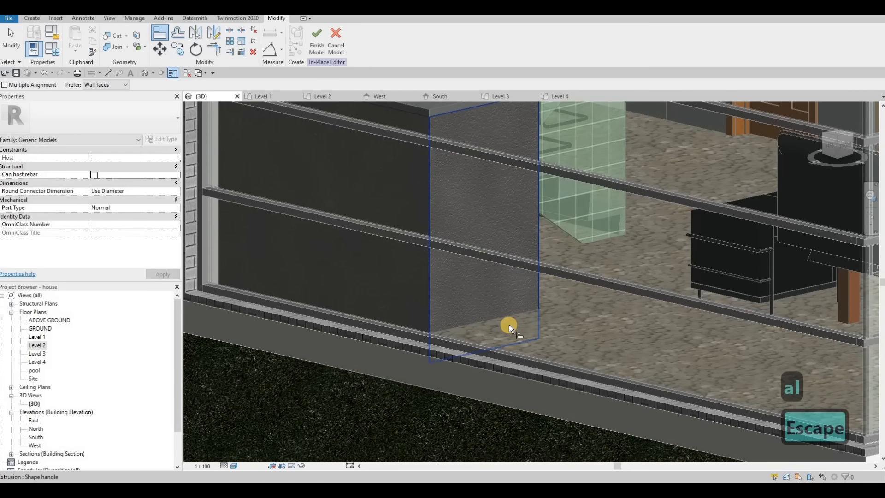
left_click(509, 312)
key("Escape")
Step: Raise the block's bottom face so the extrusion depth becomes 1500
left_click(480, 316)
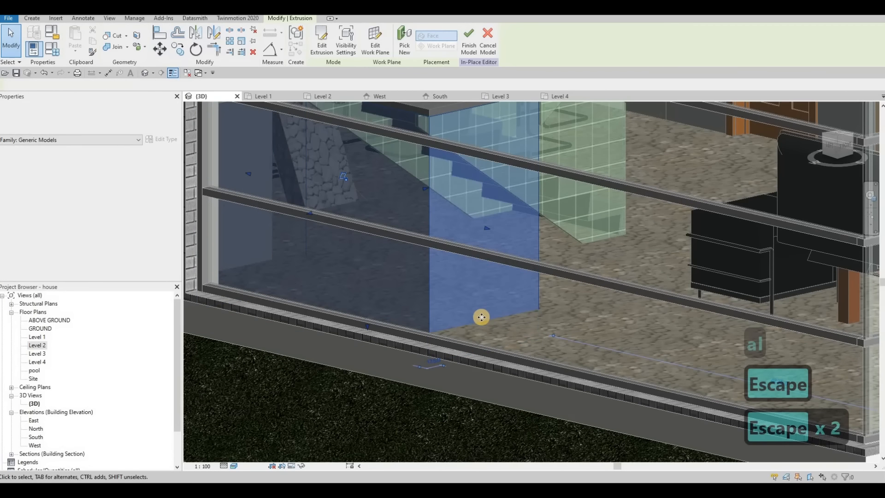
middle_click_drag(446, 330, 364, 312, "shift")
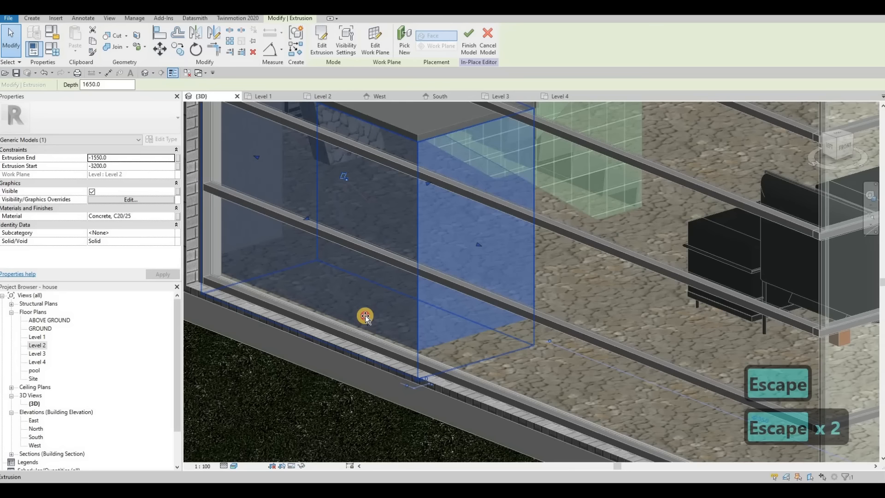
left_click_drag(367, 309, 364, 298)
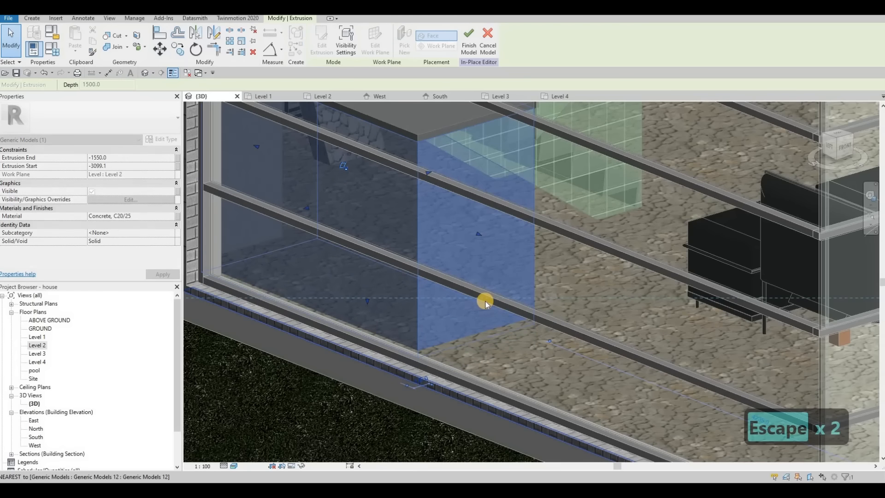
scroll(478, 327, "down", 1)
middle_click_drag(478, 328, 478, 324)
key("Escape")
key("Escape")
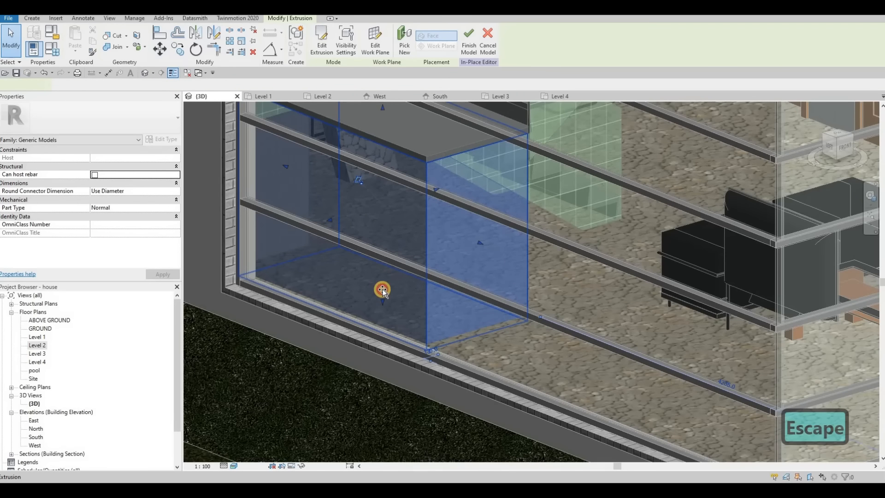
key("Escape")
key("Escape")
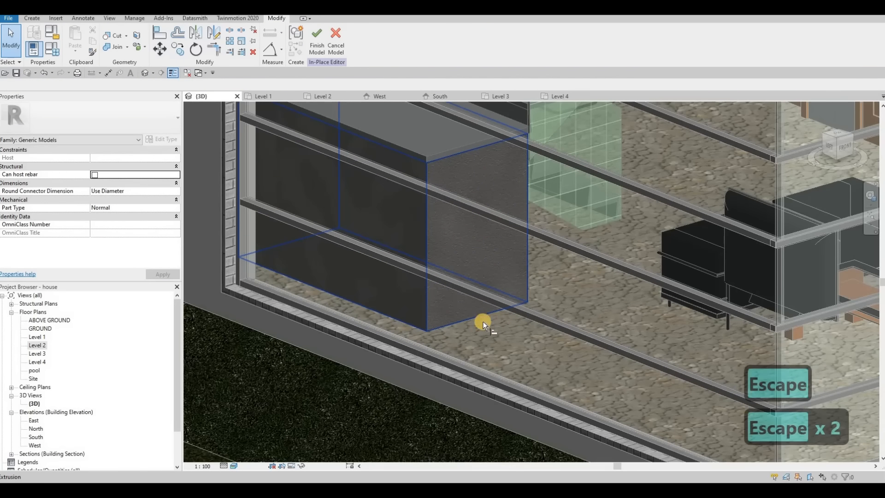
Step: Align the block beside the stair to the floor underneath, then cancel the alignment
key("a")
key("l")
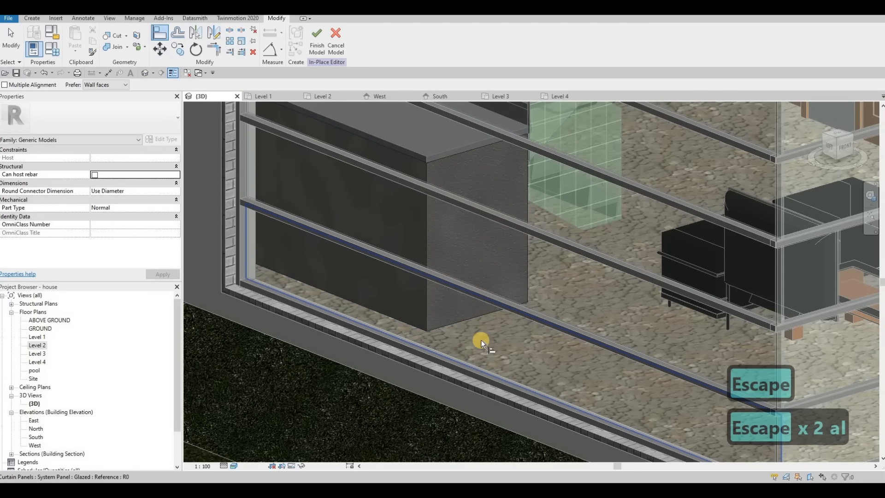
left_click(508, 343)
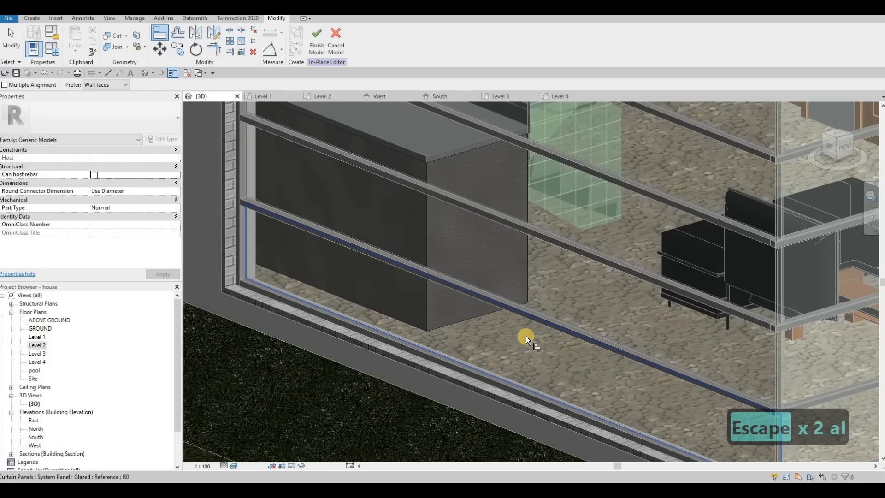
key("Tab")
key("Tab")
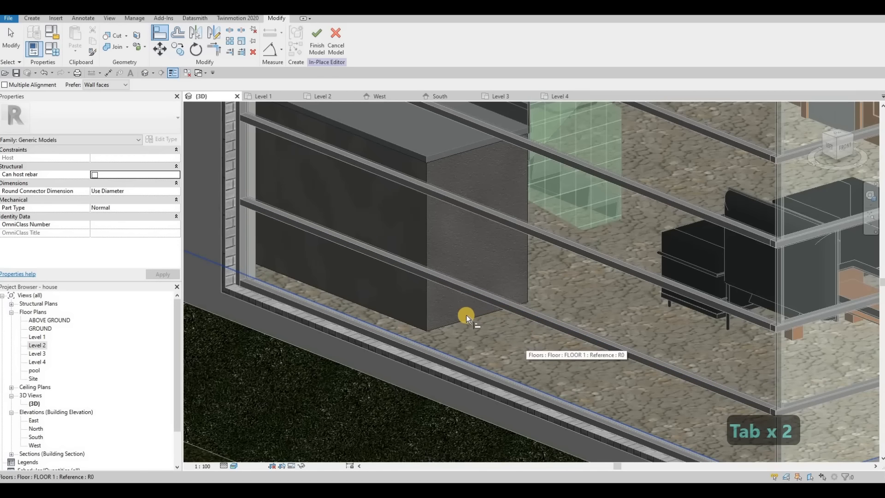
left_click(466, 316)
scroll(457, 302, "down", 10)
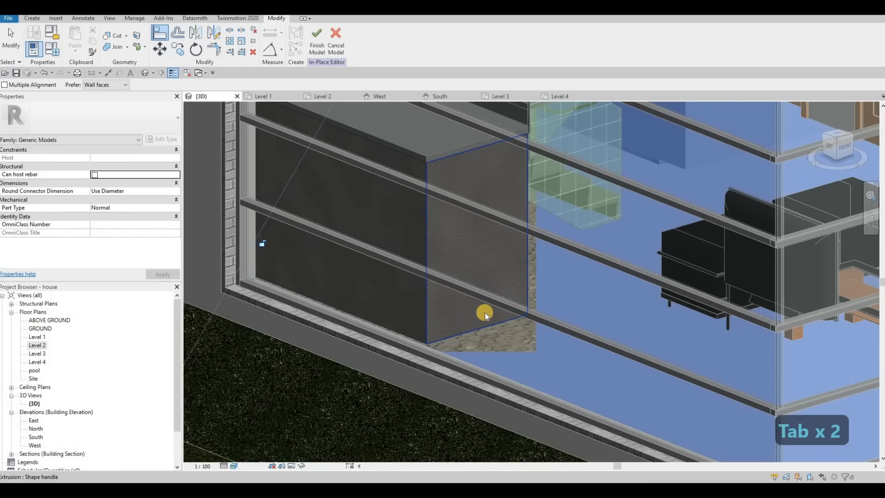
key("Escape")
key("Escape")
middle_click_drag(524, 291, 443, 297, "shift")
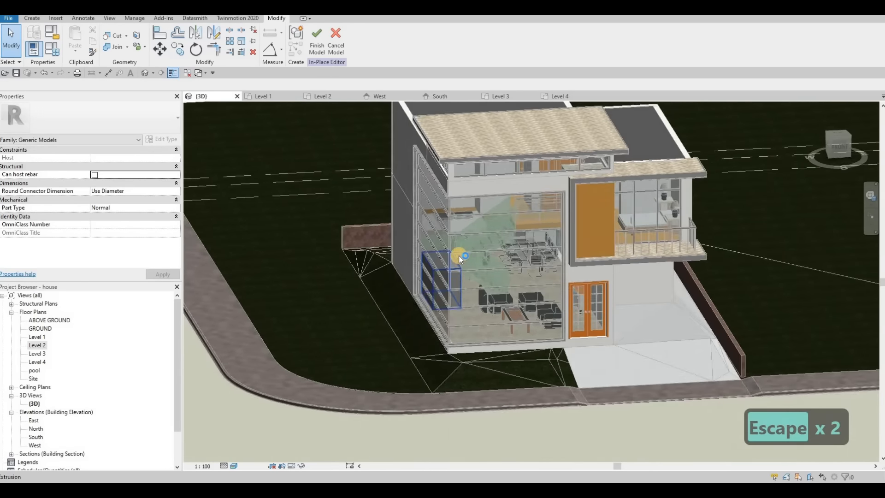
Step: Exit in-place model editing, returning to the front 3D view of the house
scroll(459, 244, "up", 4)
key("Escape")
key("Escape")
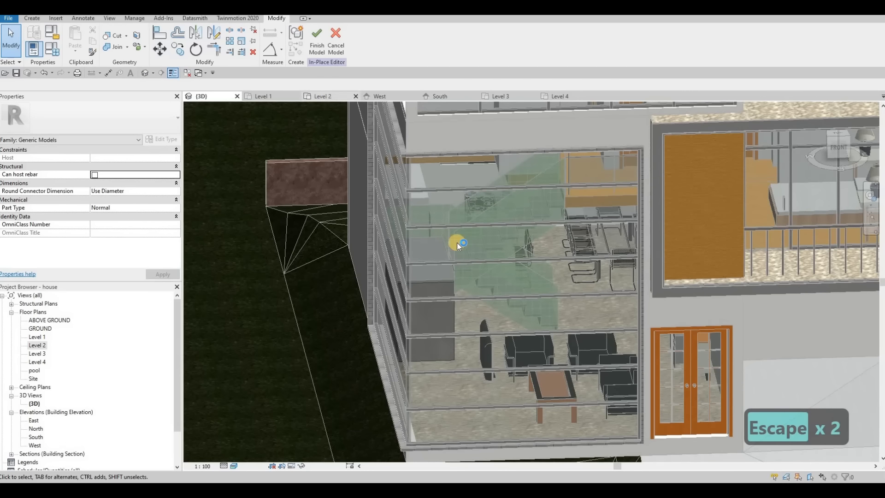
left_click(437, 292)
middle_click_drag(599, 256, 485, 211, "shift")
scroll(485, 212, "up", 5)
key("Escape")
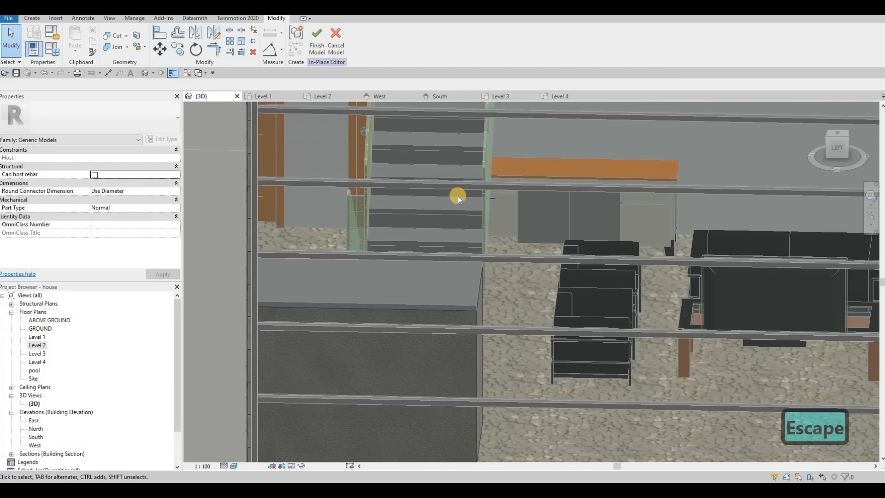
key("Escape")
Step: Review the Assembled Stair's type properties and close them unchanged
left_click(480, 289)
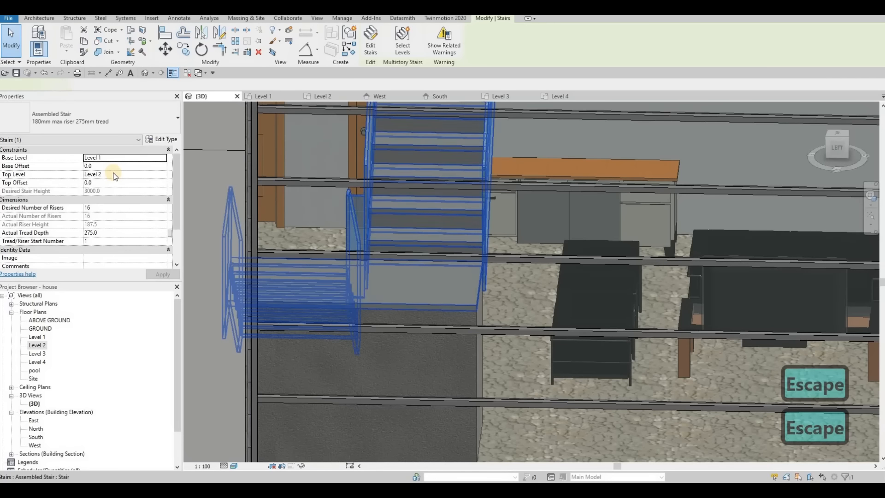
left_click(164, 140)
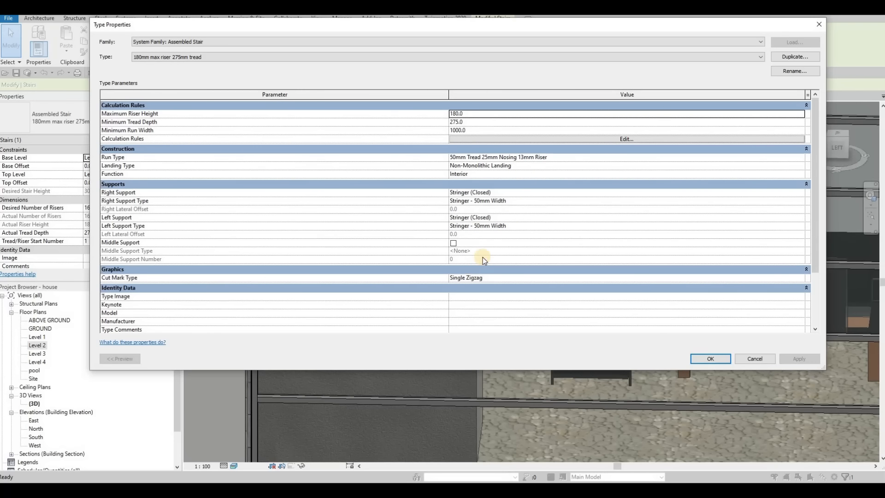
key("Escape")
key("Escape")
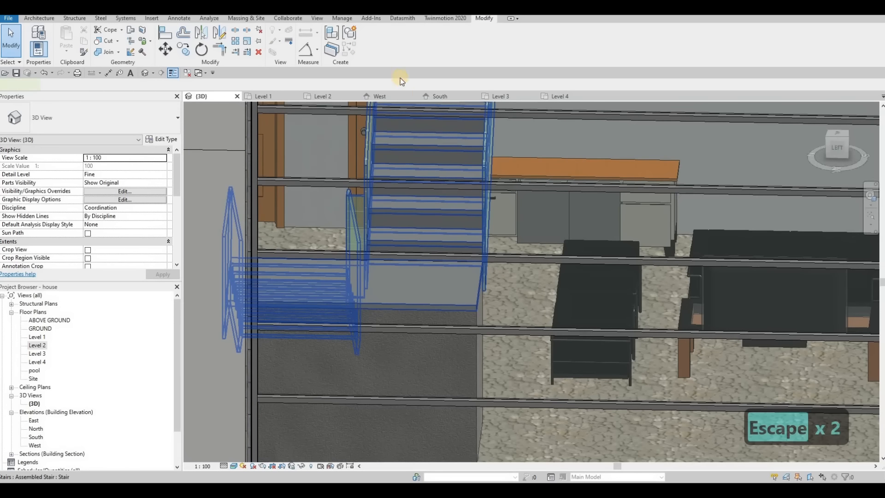
Step: Put the assembled stair into edit mode on the Level 2 floor plan
left_click(372, 48)
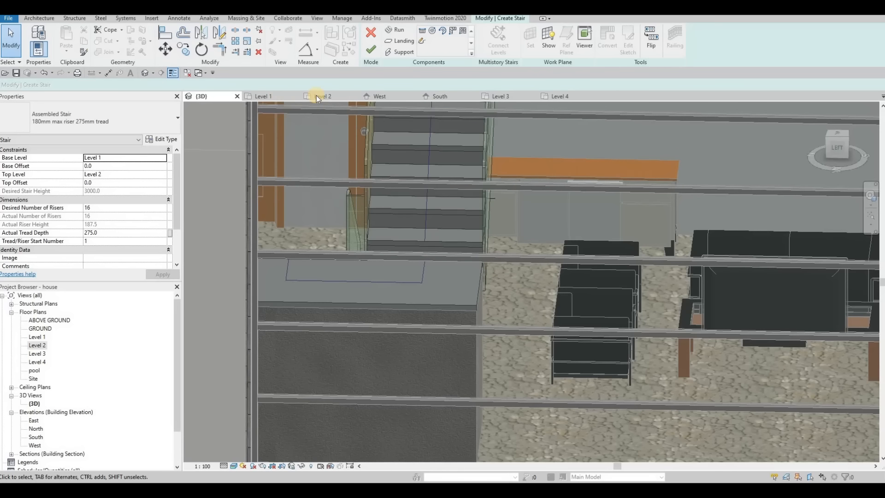
left_click(338, 96)
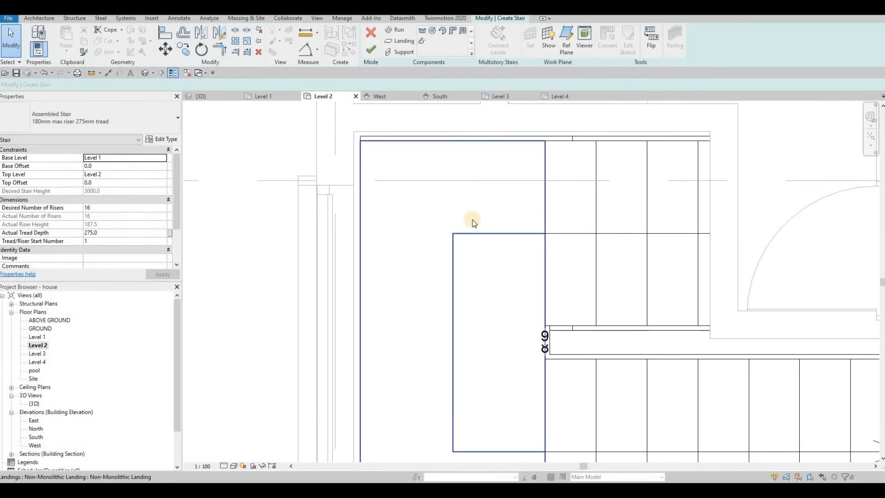
scroll(509, 292, "down", 2)
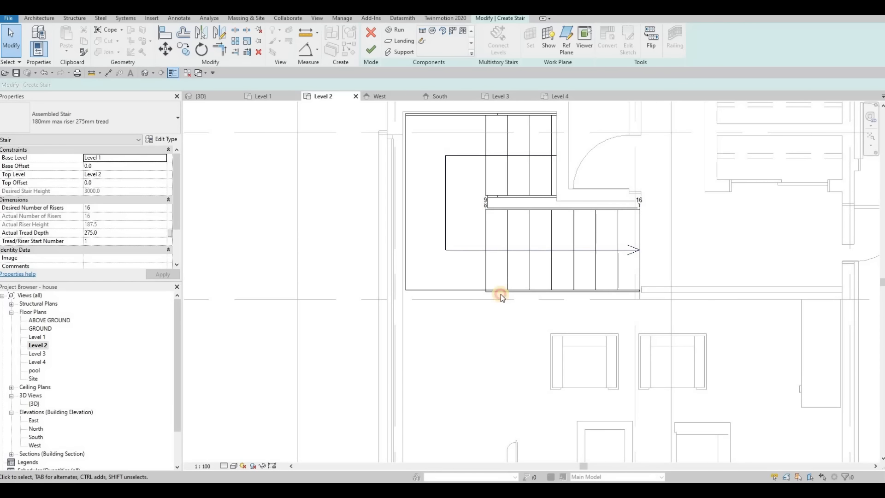
Step: Sketch a custom stair run, hit the invalid-sketch error, and discard it
left_click(423, 41)
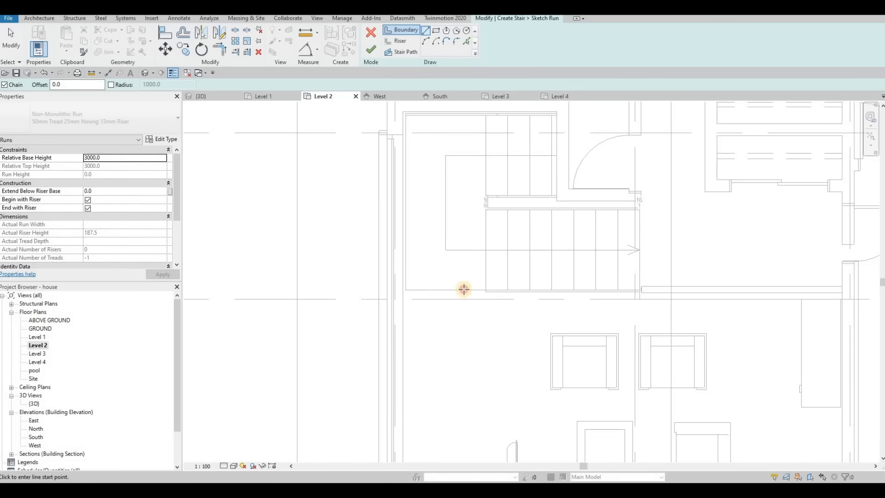
left_click(407, 291)
key("Escape")
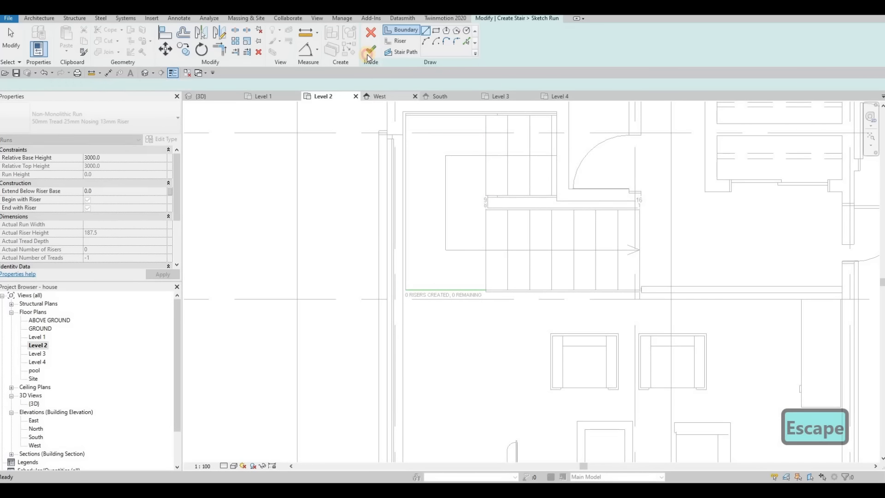
left_click(371, 50)
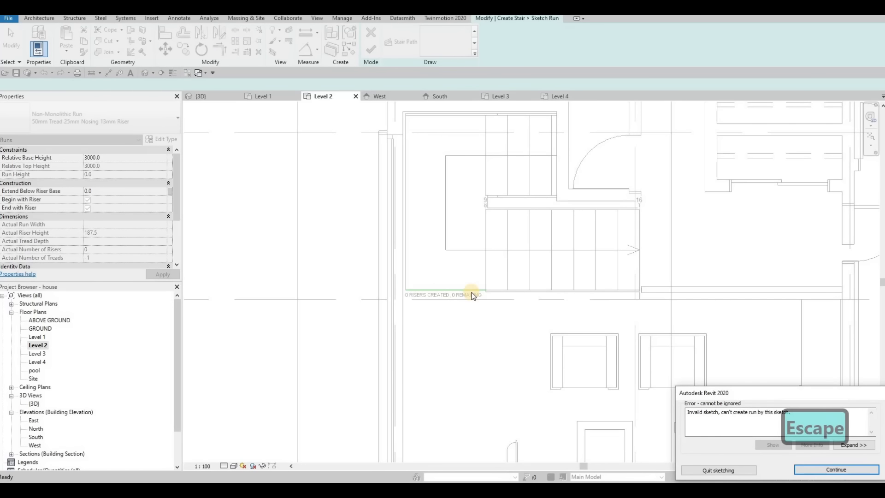
key("Escape")
key("Escape")
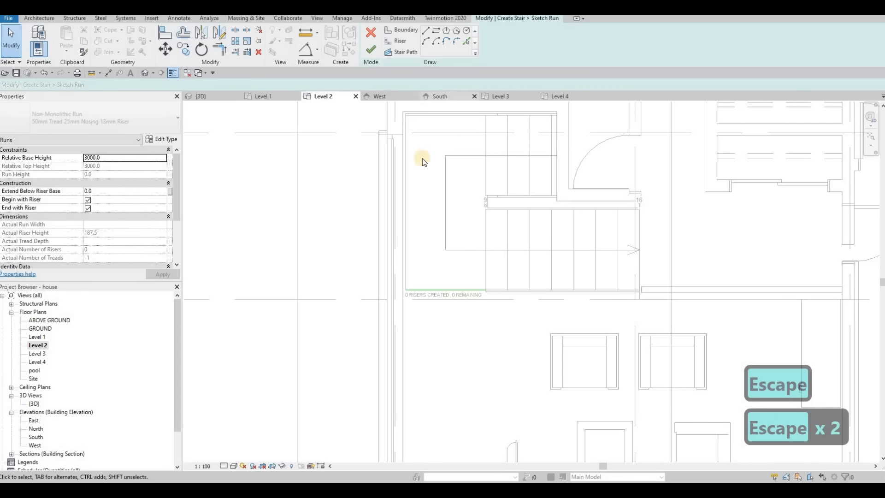
left_click(370, 39)
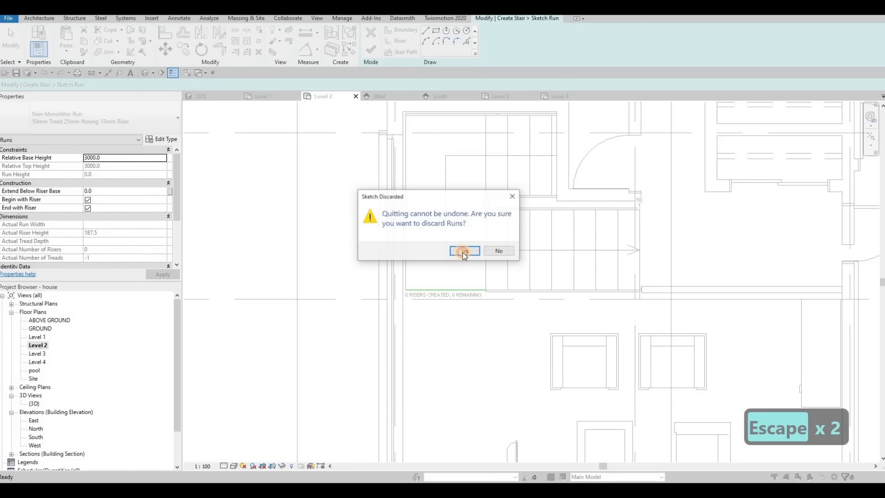
left_click(466, 252)
key("Escape")
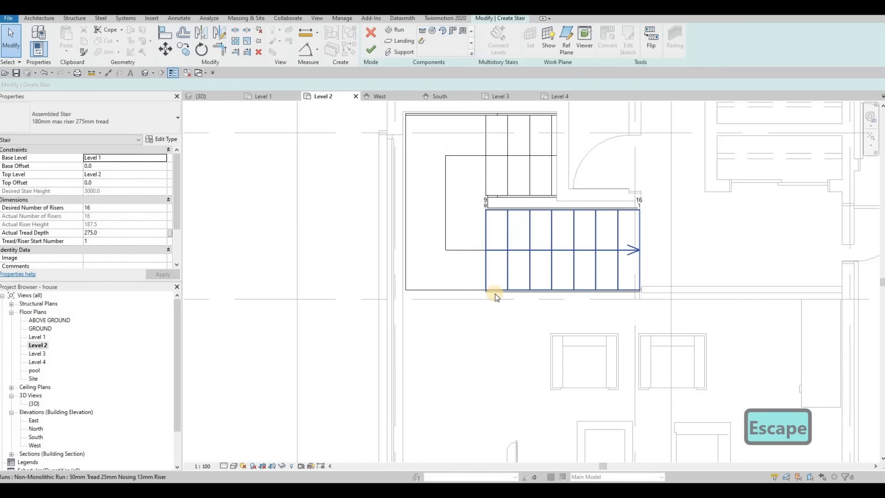
Step: Select the lower stair run and finish the stair edit
left_click(492, 295)
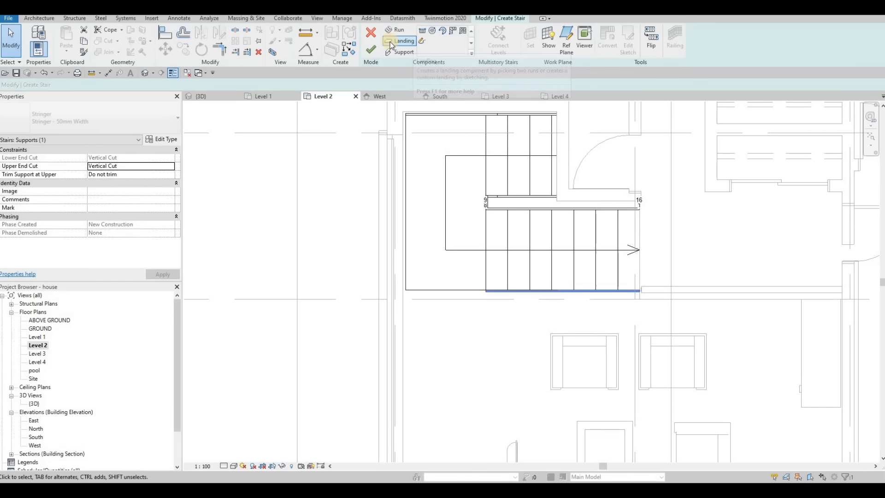
left_click(371, 49)
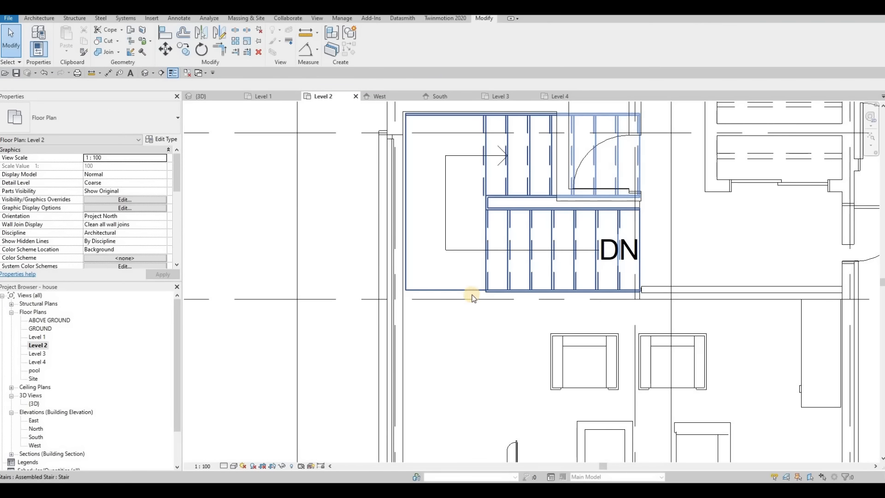
key("Escape")
Step: Reopen the stair, select the top stringer, abandon a copy, and finish editing
left_click(442, 211)
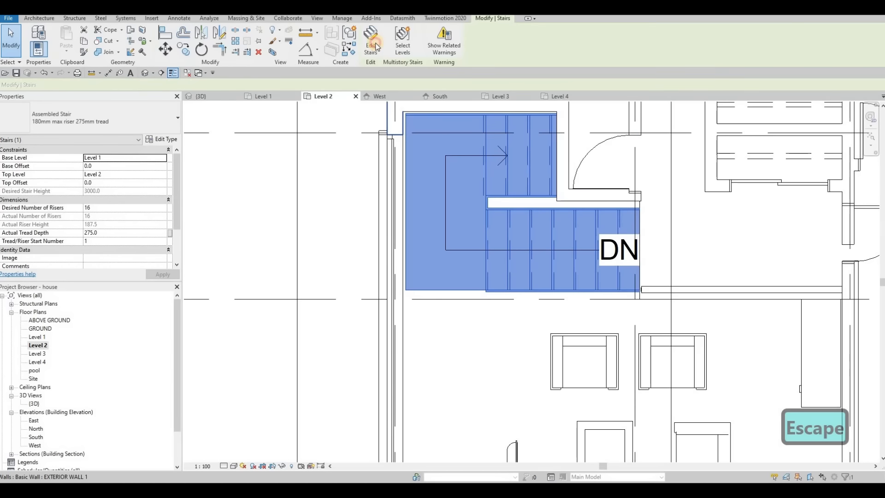
left_click(373, 45)
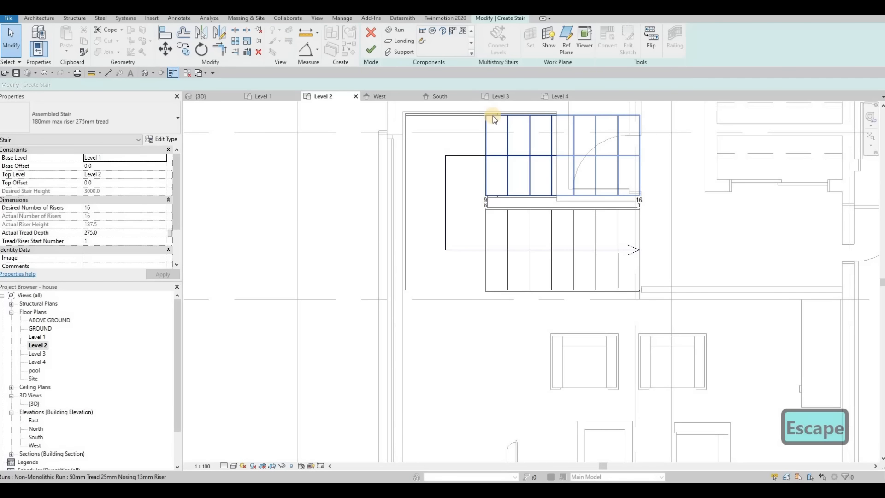
left_click(493, 114)
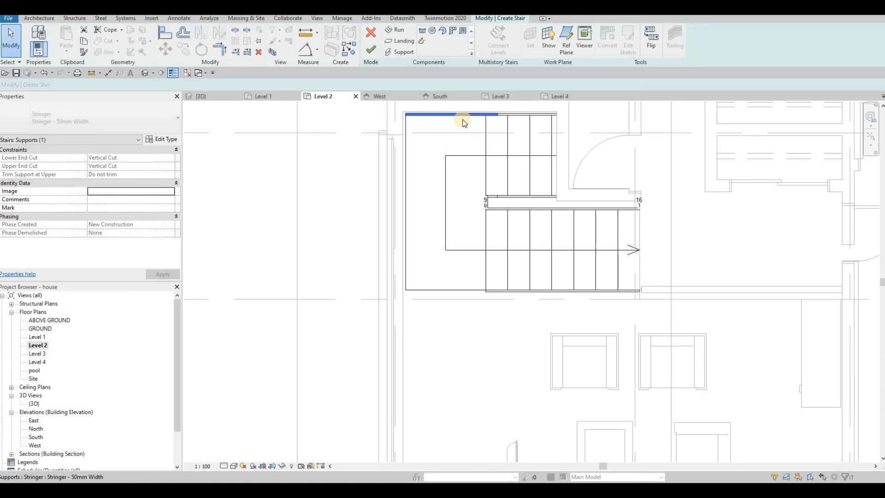
key("c")
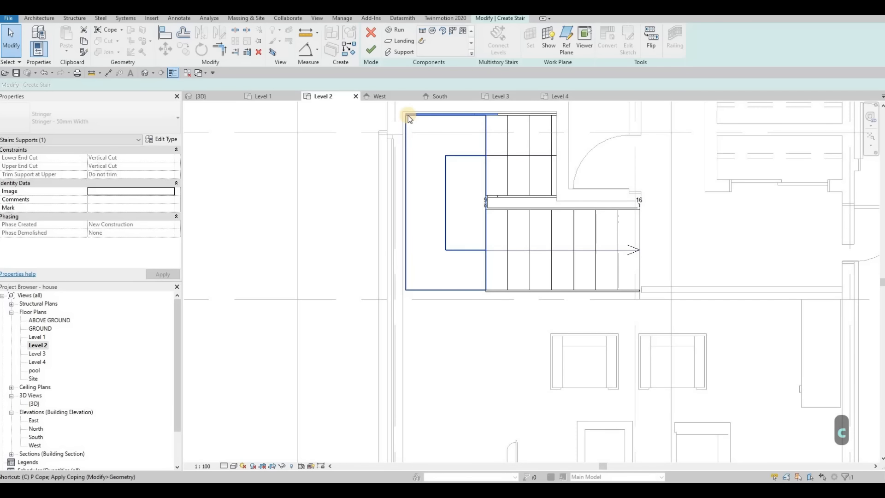
key("o")
key("Escape")
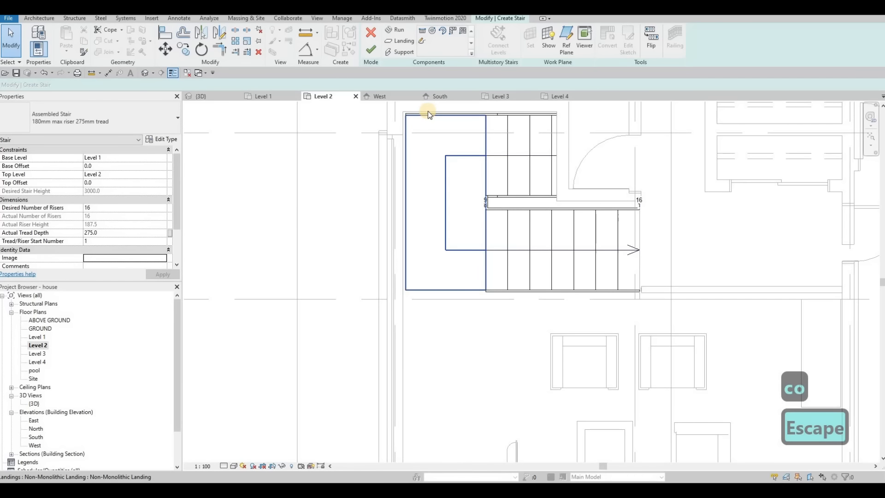
left_click(423, 115)
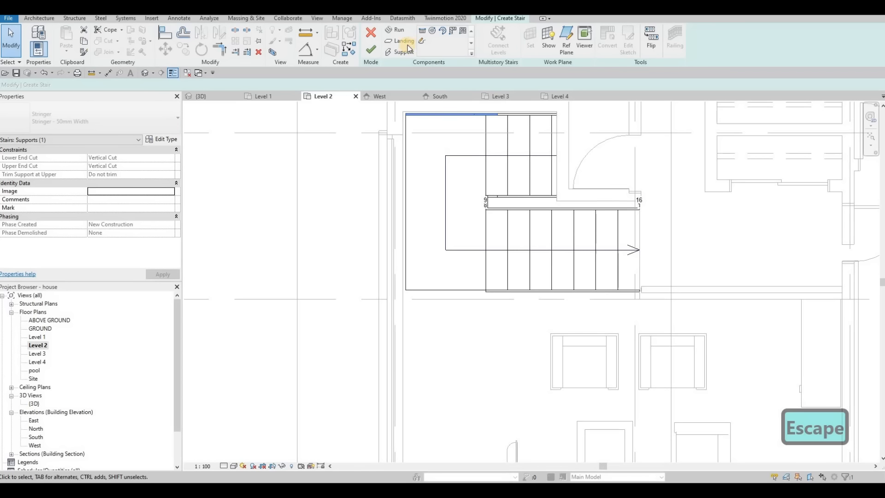
left_click(371, 49)
key("Escape")
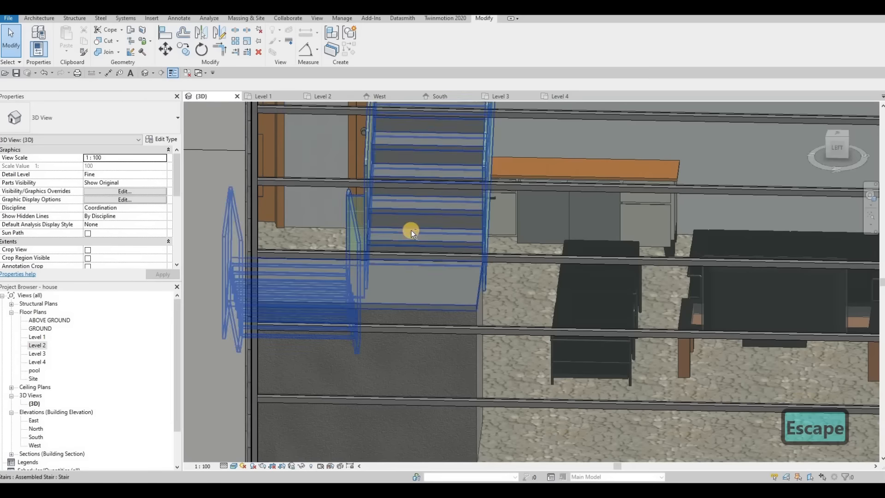
key("Escape")
middle_click_drag(339, 267, 463, 203, "shift")
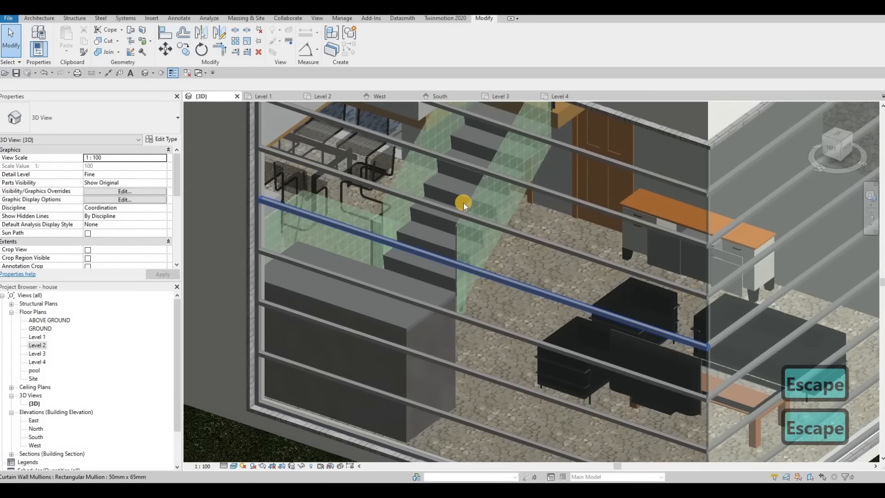
left_click(464, 203)
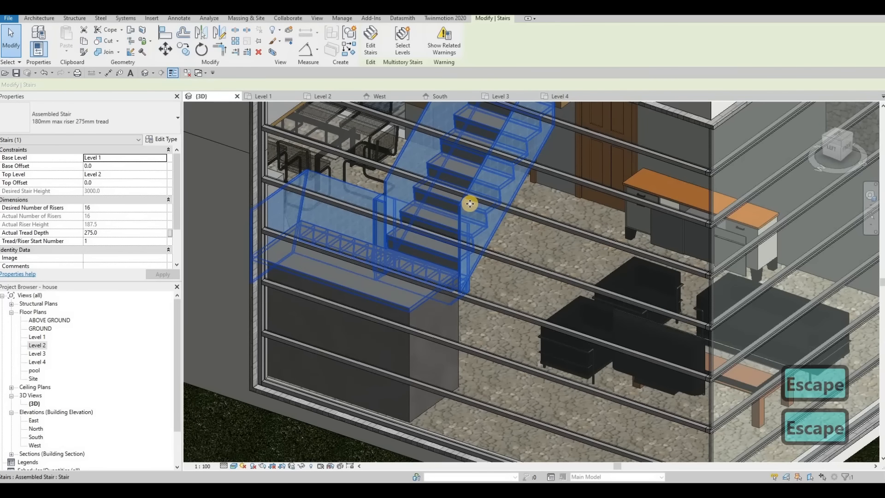
middle_click_drag(481, 233, 477, 251, "shift")
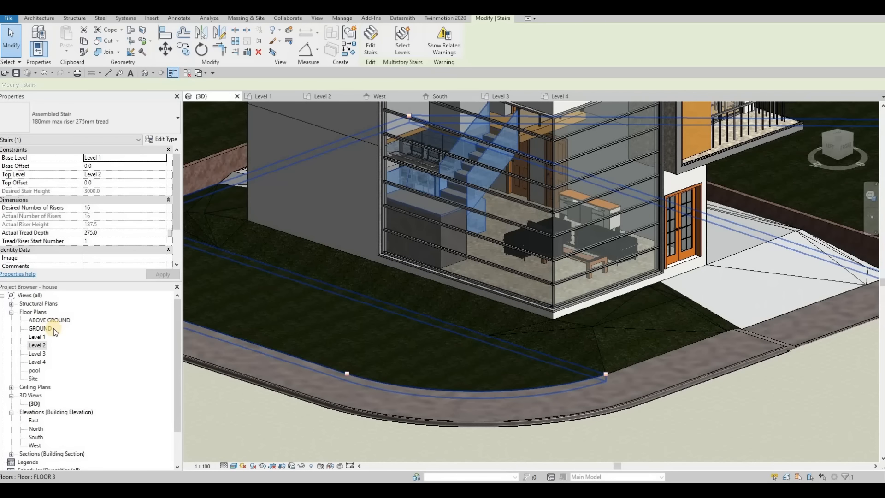
left_click(323, 96)
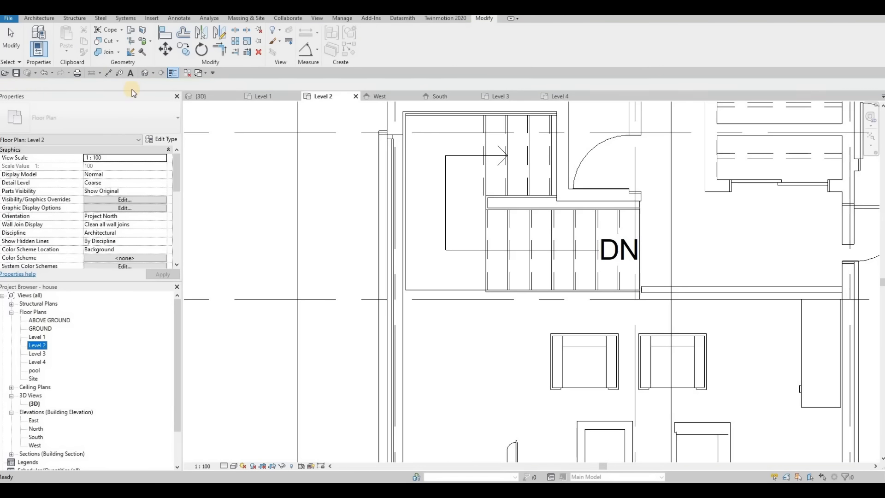
Step: Draw a 940 mm Curtain Wall segment from the stair corner on Level 2
left_click(38, 18)
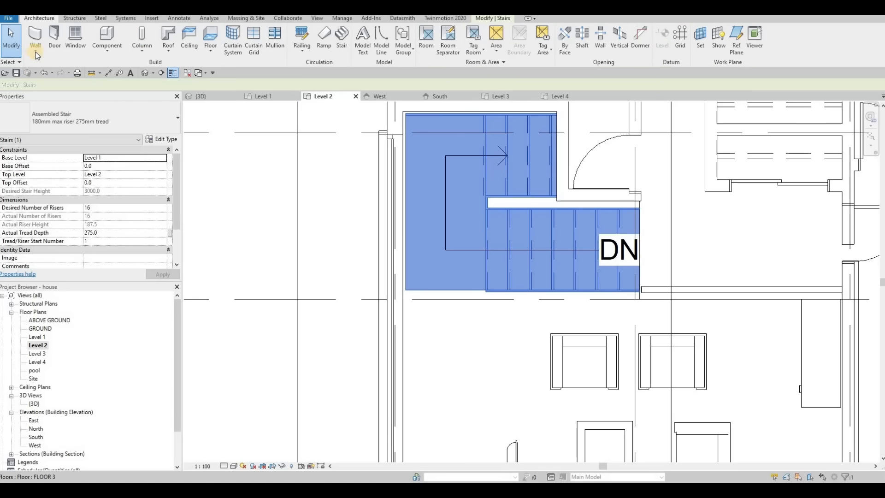
left_click(36, 52)
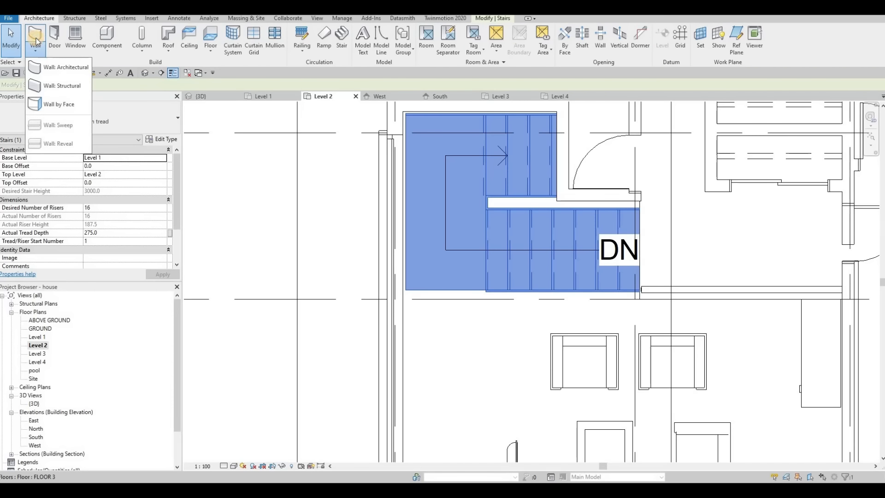
left_click(56, 63)
left_click(64, 118)
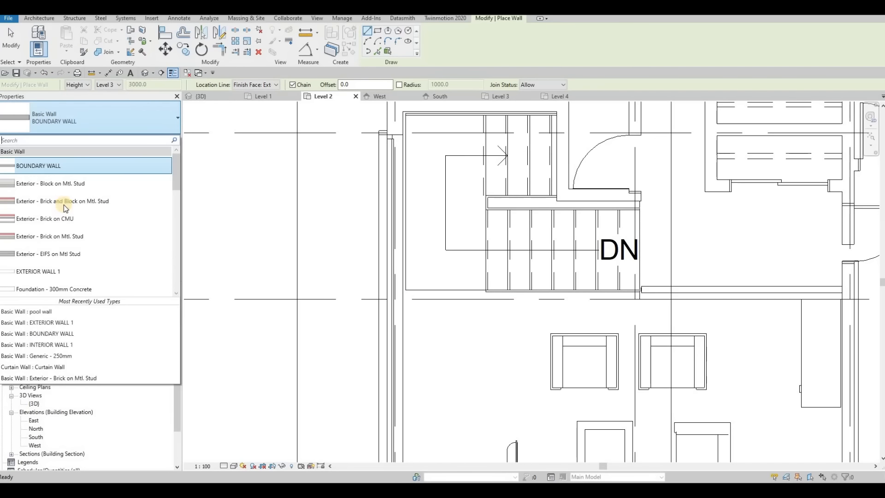
scroll(59, 223, "down", 11)
scroll(56, 228, "down", 10)
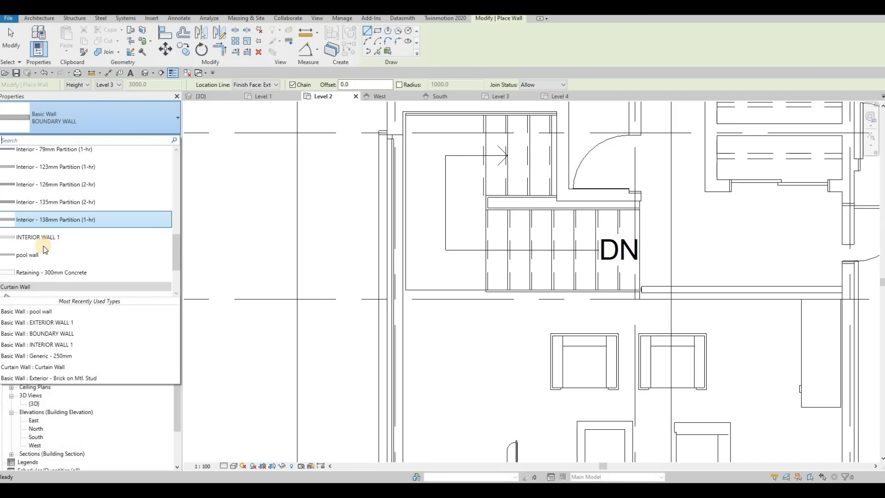
left_click(51, 233)
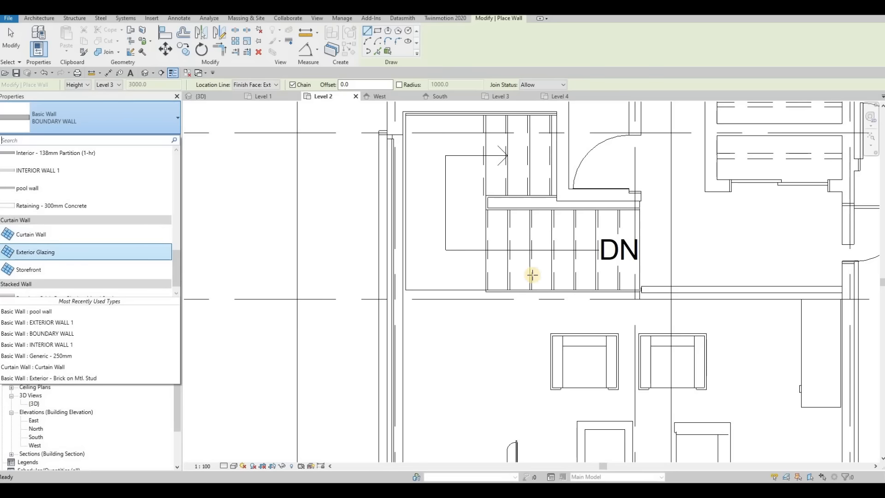
scroll(475, 291, "up", 2)
left_click(484, 290)
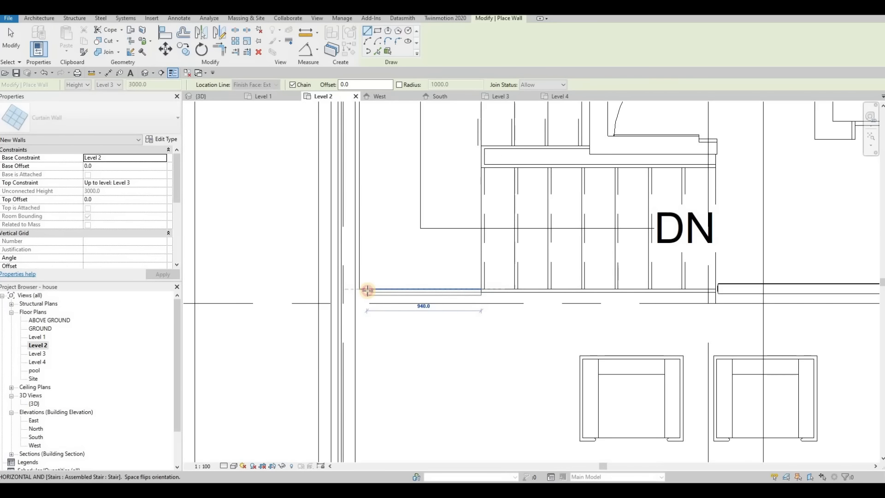
left_click(367, 290)
key("Escape")
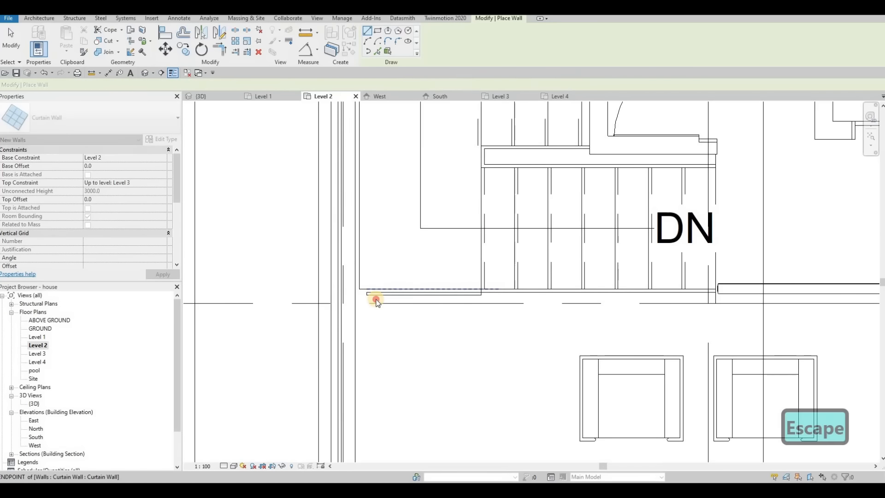
key("Escape")
key("Escape")
Step: Flip the new curtain wall and shift it down toward the stair edge
scroll(375, 299, "up", 3)
left_click(477, 296)
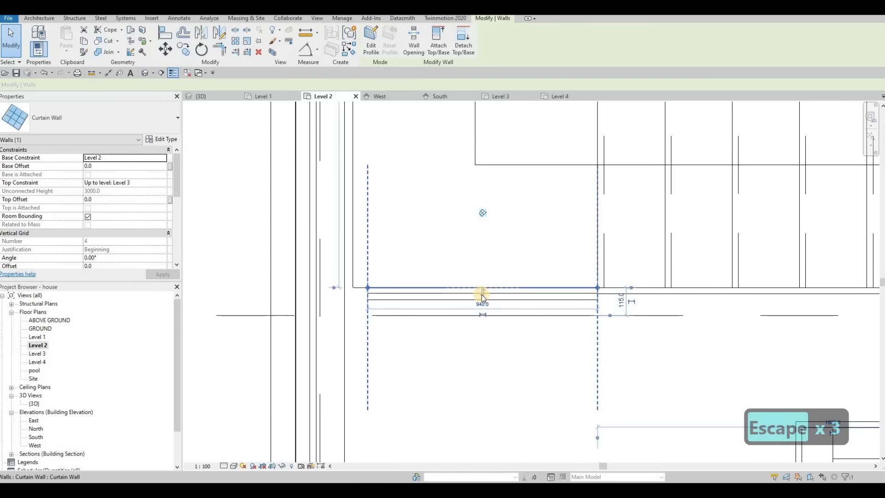
left_click(483, 295)
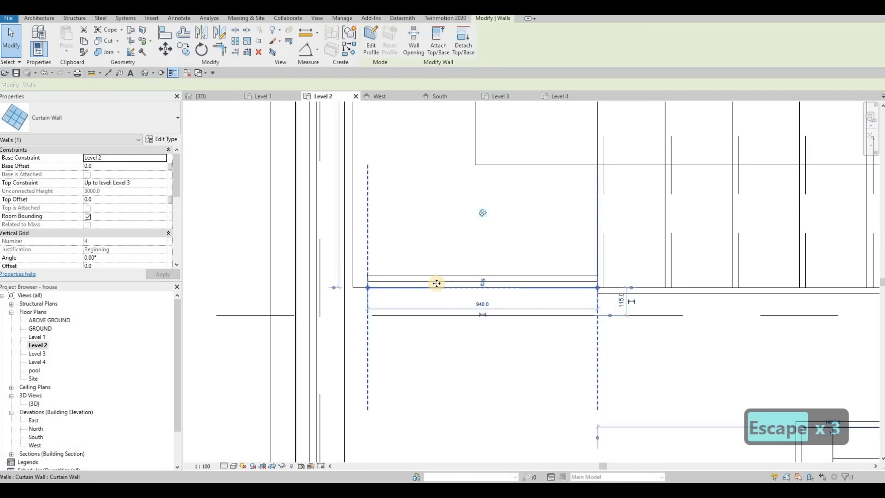
left_click_drag(440, 294, 390, 291)
key("Down")
key("Down")
key("Down")
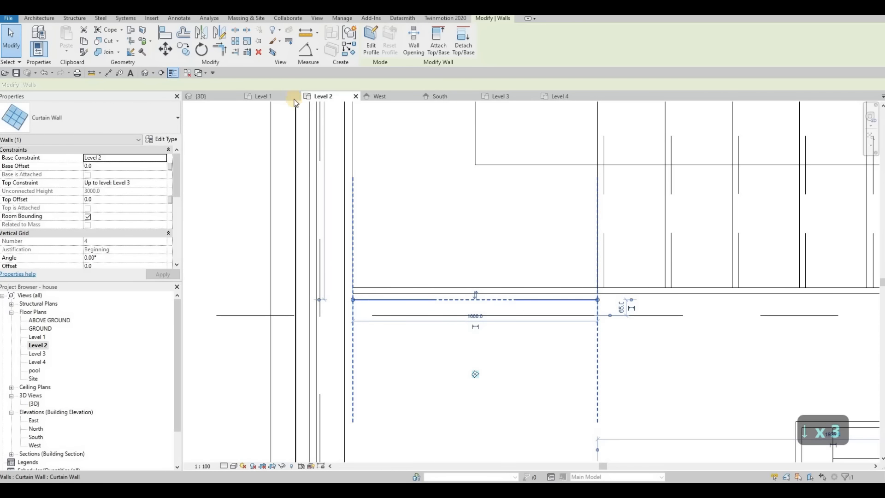
key("Escape")
Step: In the 3D view, select the inner curtain wall beside the stair and drag its top down to 1237.4 mm
left_click(200, 96)
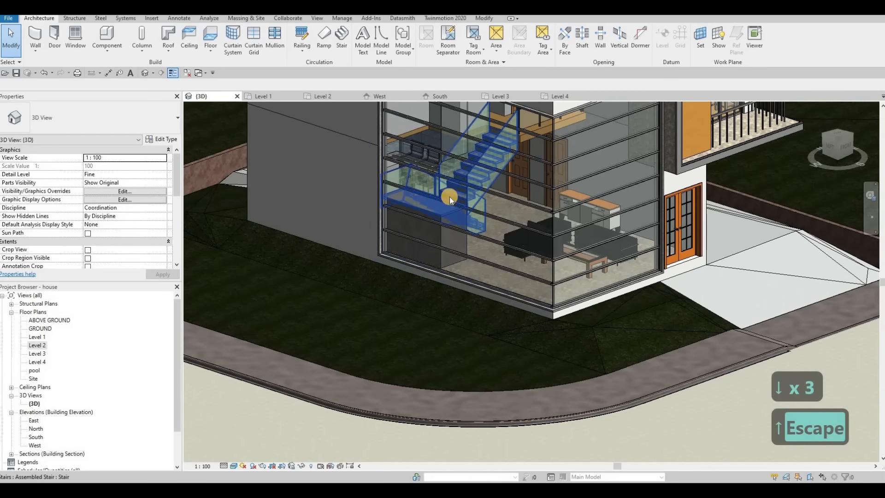
scroll(449, 203, "down", 5)
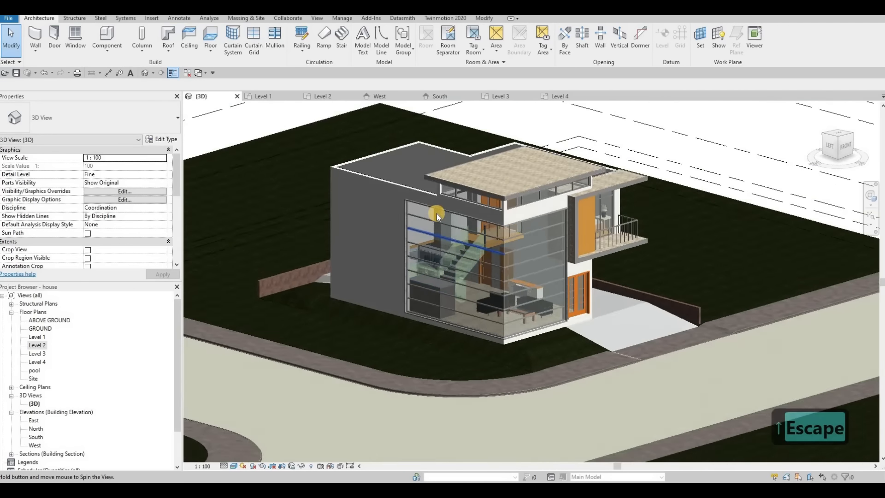
middle_click_drag(436, 214, 442, 214, "shift")
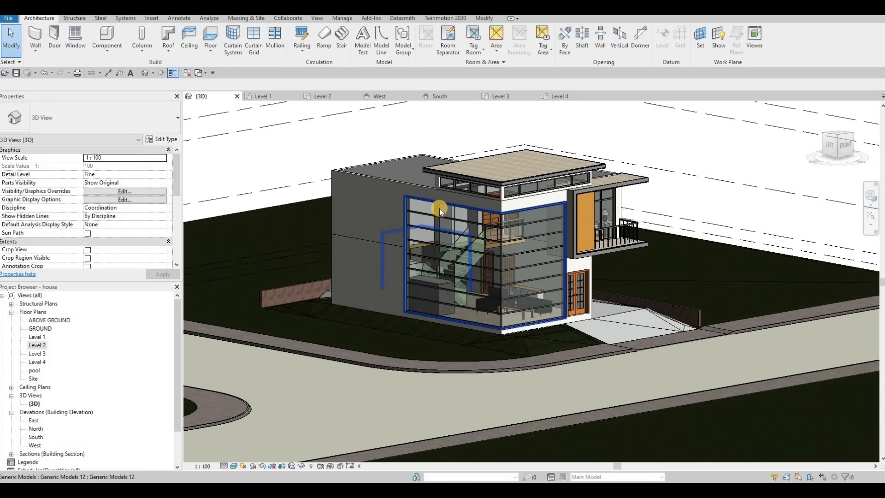
key("Tab")
key("Tab")
left_click(448, 255)
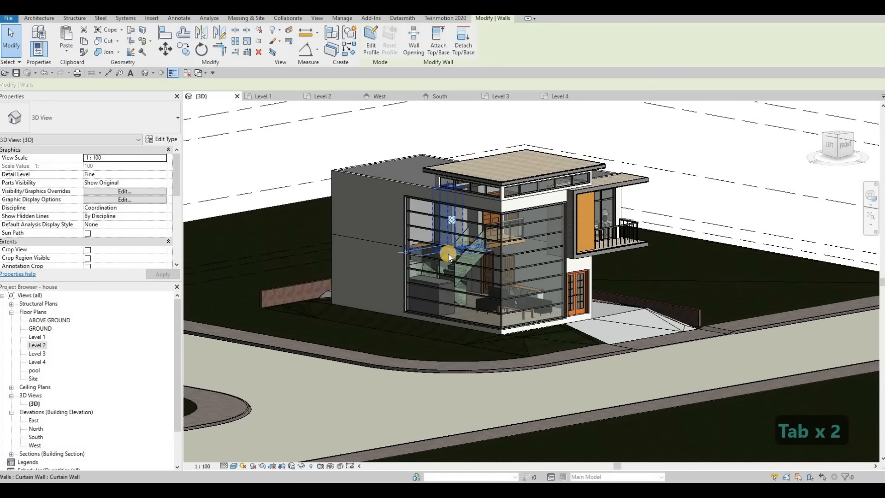
scroll(448, 258, "up", 4)
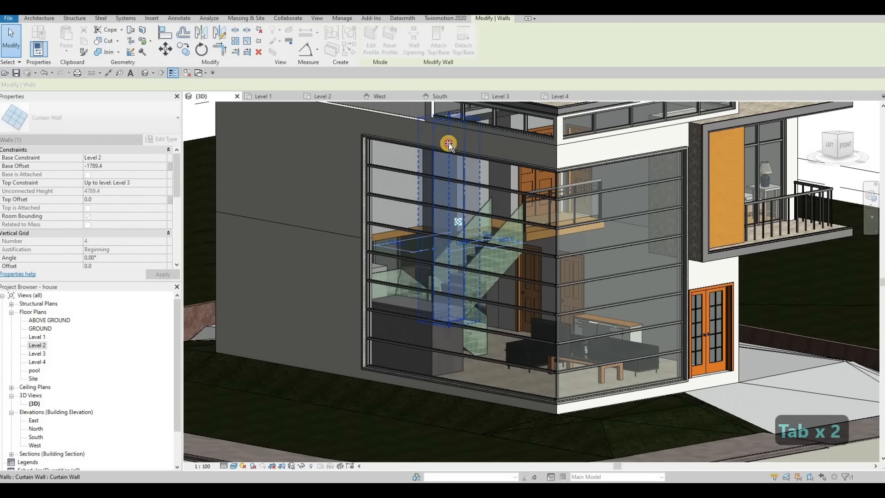
left_click_drag(449, 142, 454, 272)
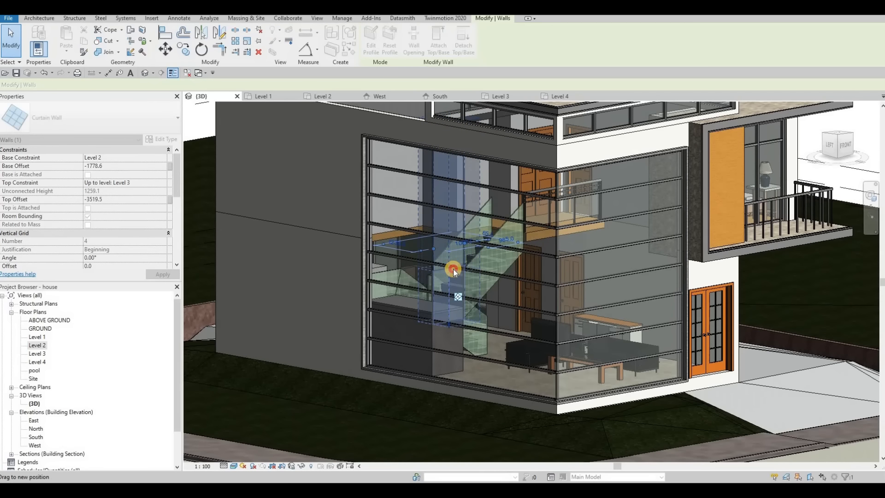
left_click(163, 140)
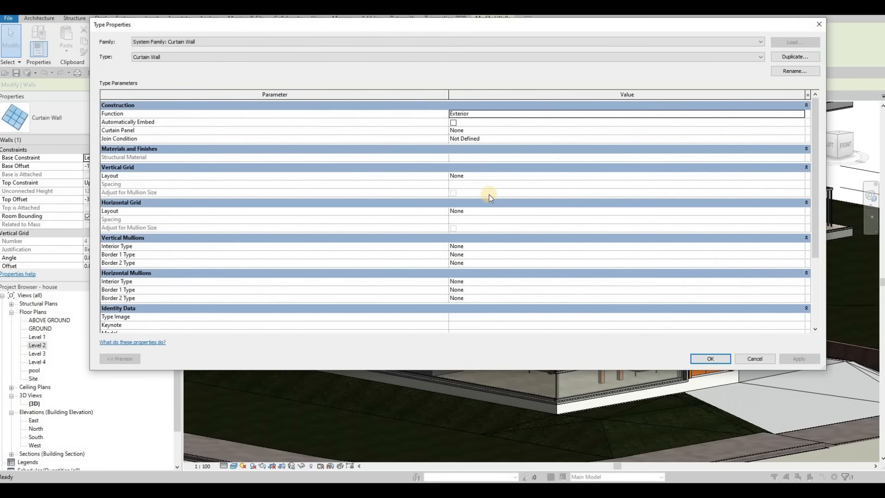
Step: Change the stair-side curtain wall's type to Exterior Glazing
left_click(476, 157)
left_click(199, 59)
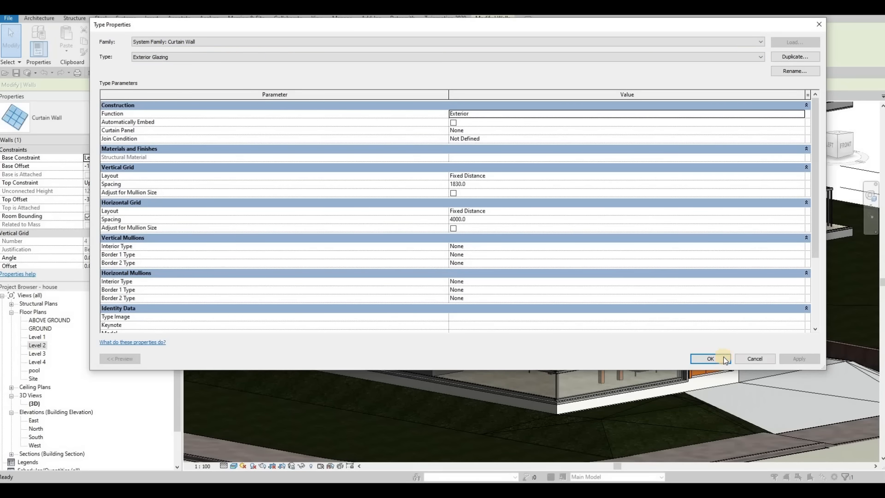
key("Escape")
key("Escape")
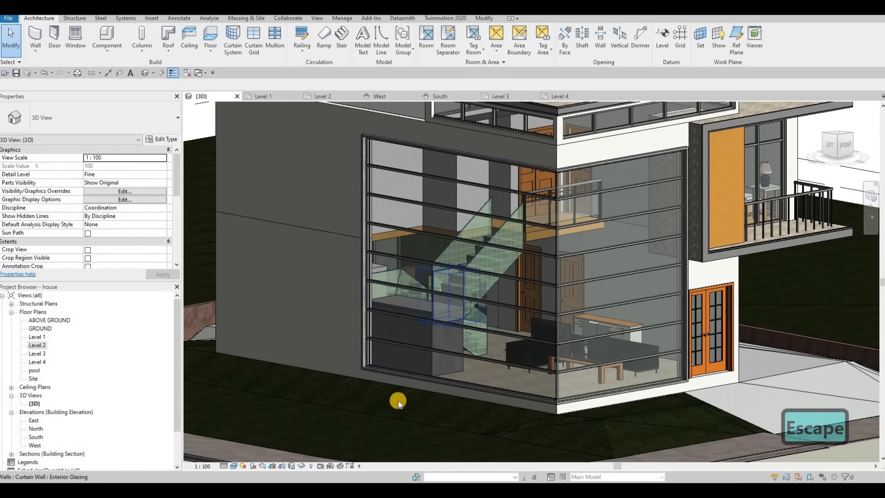
Step: Lower the top of the glazing panel beside the stair slightly further
middle_click_drag(398, 419, 424, 359, "shift")
scroll(455, 268, "up", 3)
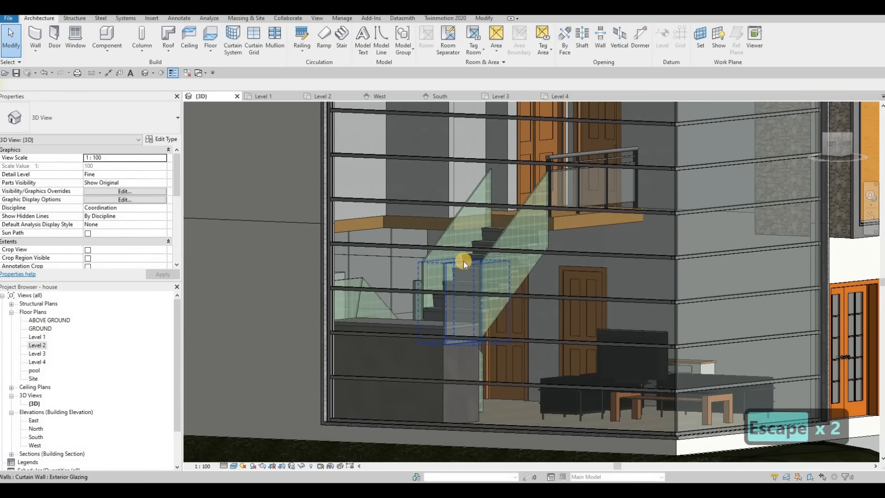
left_click(463, 265)
left_click_drag(463, 265, 464, 266)
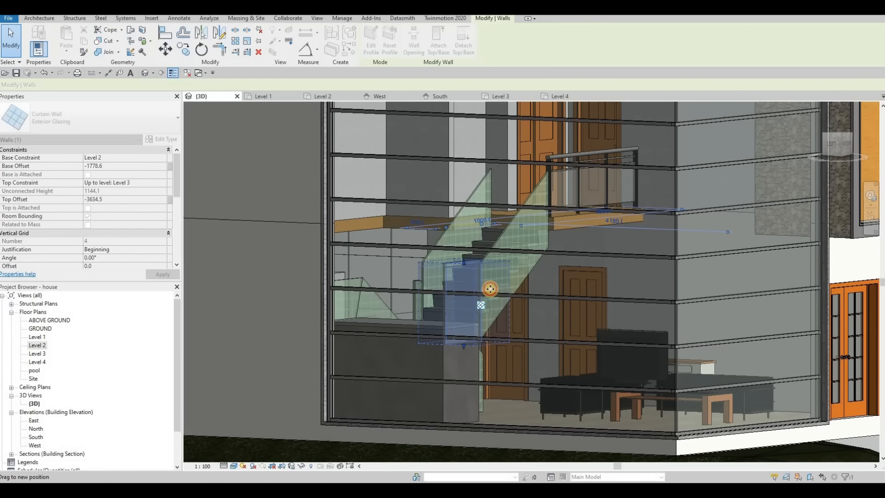
key("Escape")
key("Escape")
Step: Try switching the glazing panel to the Storefront curtain wall type
middle_click_drag(406, 404, 498, 323, "shift")
left_click(463, 265)
left_click(162, 139)
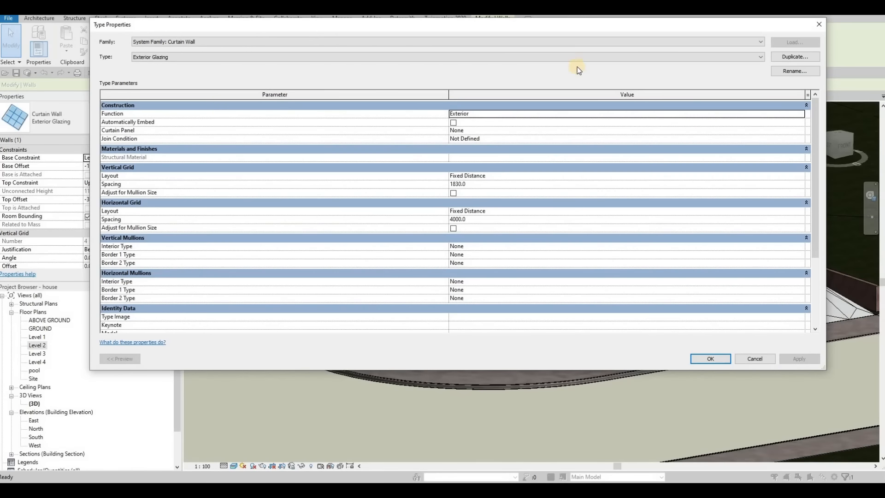
left_click(486, 54)
left_click(167, 78)
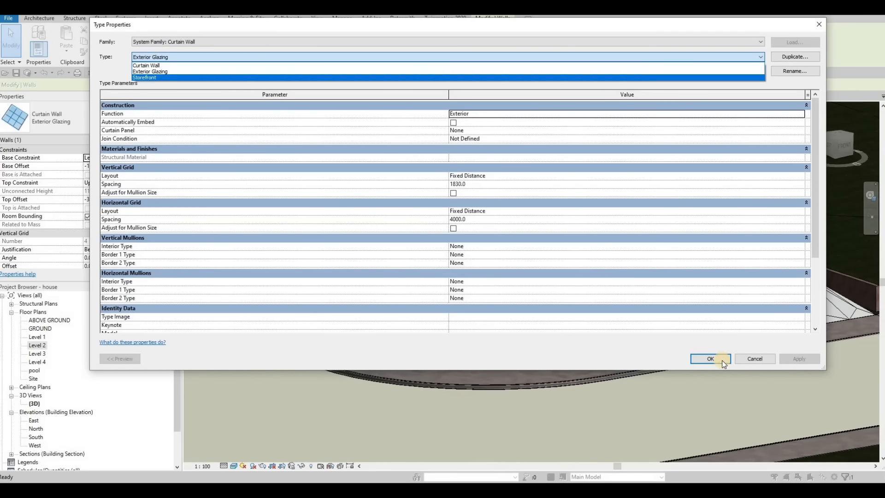
key("Return")
Step: Undo the Storefront change so the panel stays Exterior Glazing, viewing the house from the front
key("Escape")
key("Escape")
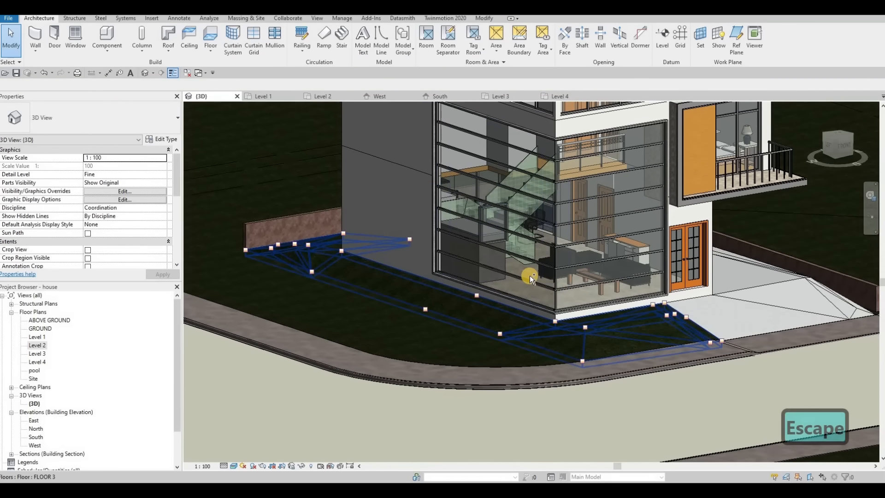
key("ctrl+z")
scroll(488, 225, "up", 3)
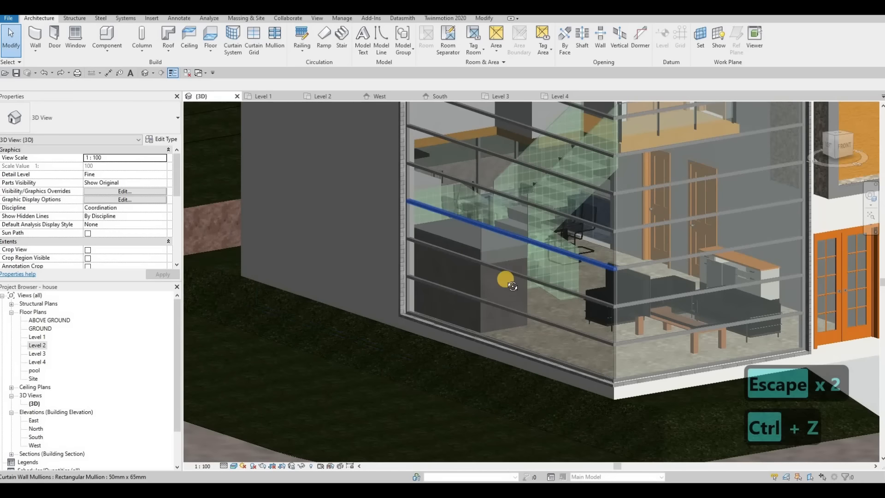
middle_click_drag(505, 277, 619, 225, "shift")
Step: Open the Material Browser for FLOOR 2's 200.0 Glue-Laminated Timber structure layer
left_click(619, 224)
scroll(616, 225, "up", 3)
key("Escape")
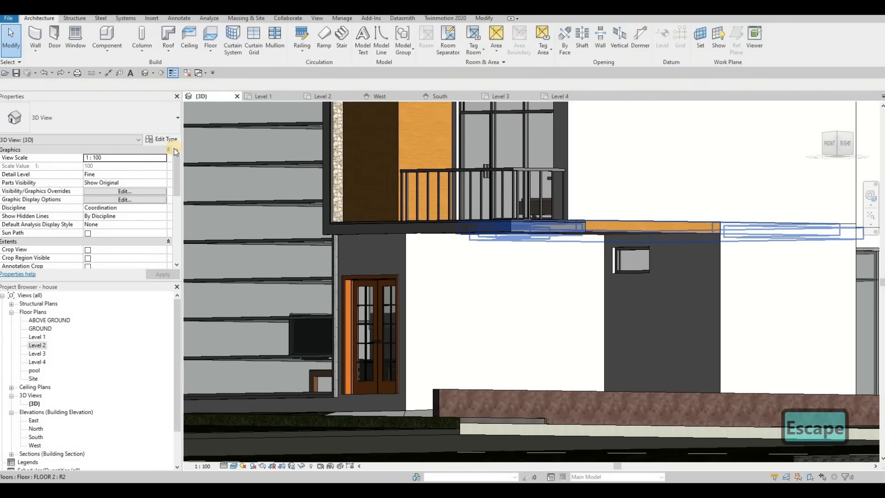
left_click(168, 142)
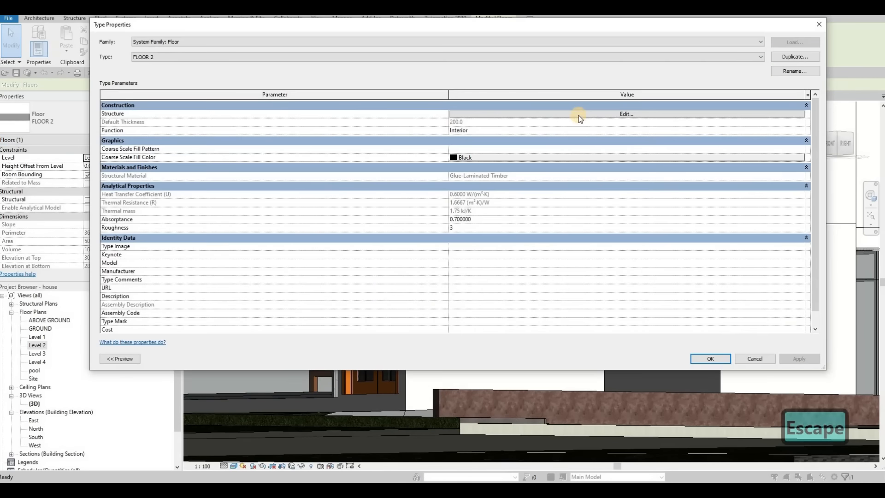
left_click(571, 116)
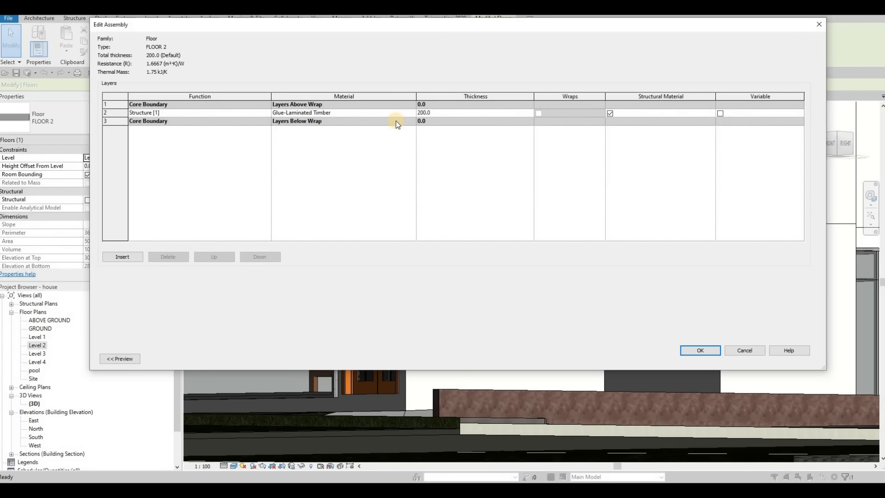
left_click(414, 114)
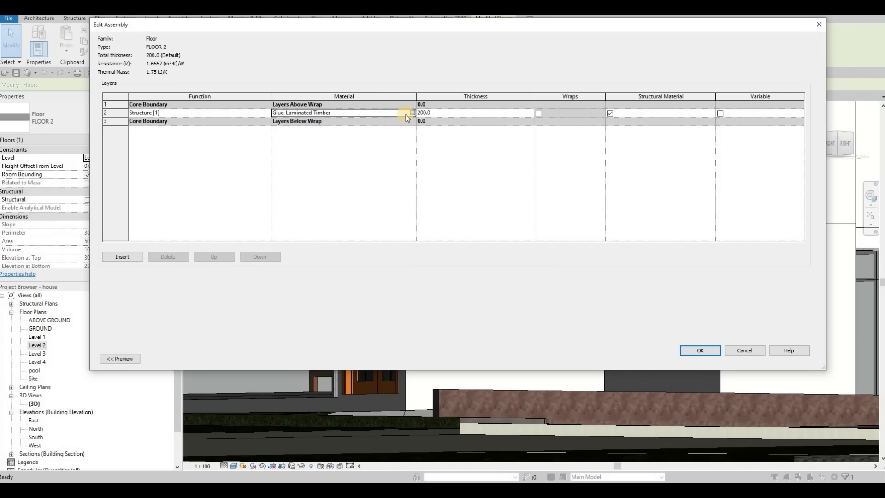
left_click(406, 114)
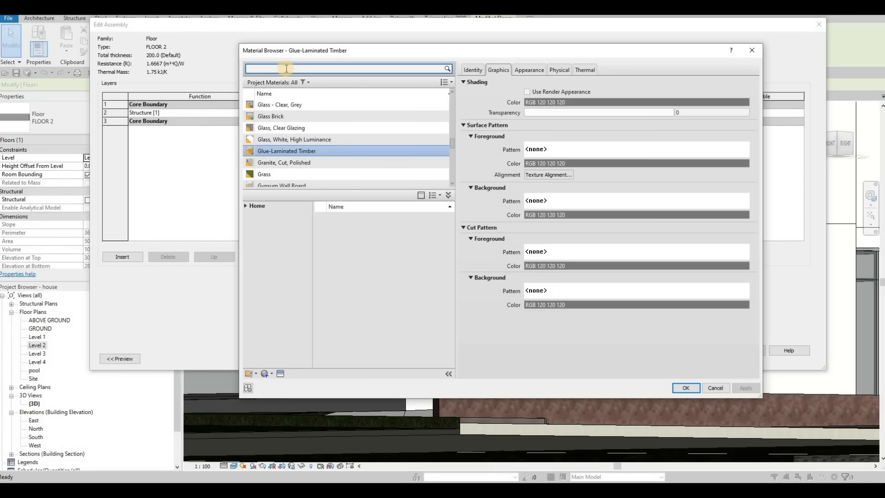
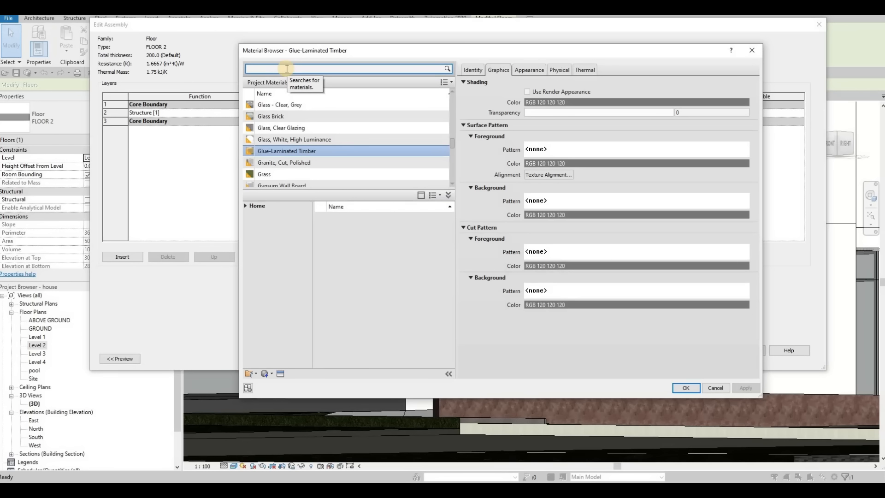
Step: Duplicate the Gypsum Wall Board (1) material found by searching 'GY', then close the material dialogs
left_click(286, 68)
type("GYP")
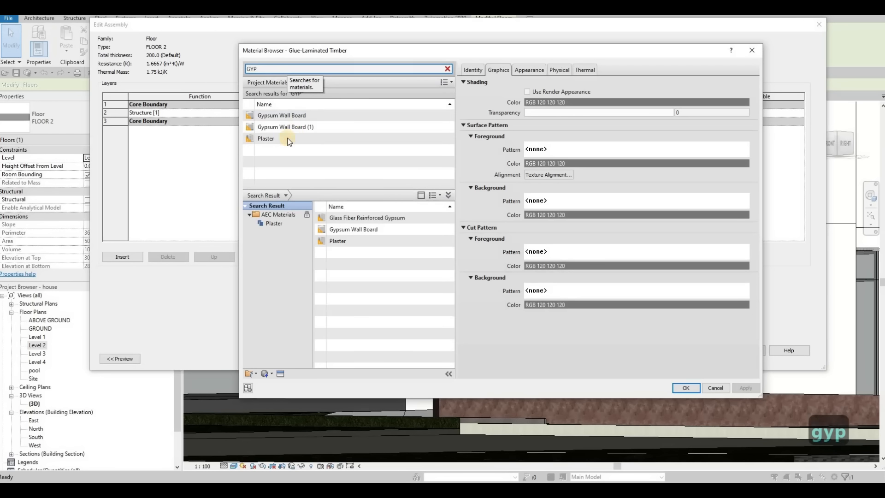
left_click(288, 126)
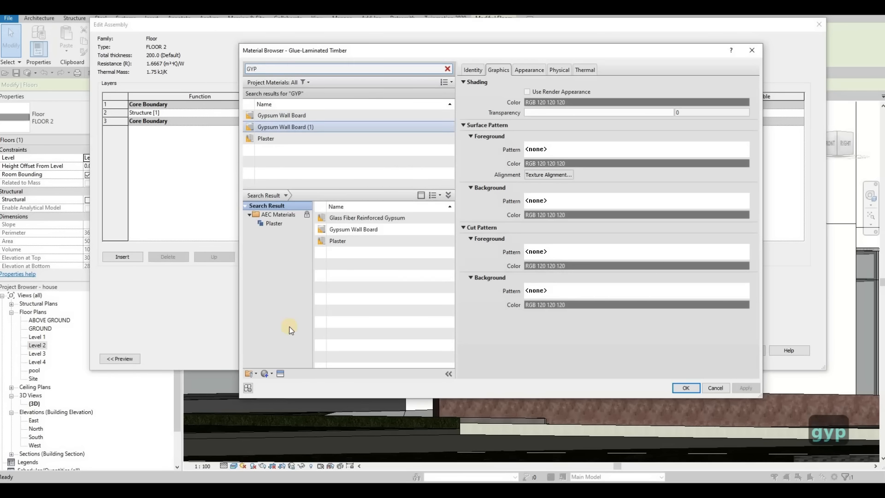
left_click(272, 375)
left_click(295, 390)
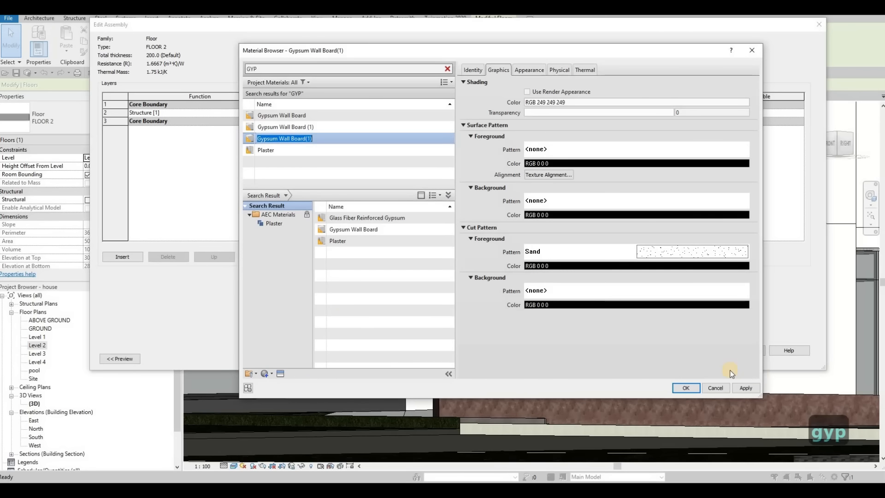
left_click(685, 389)
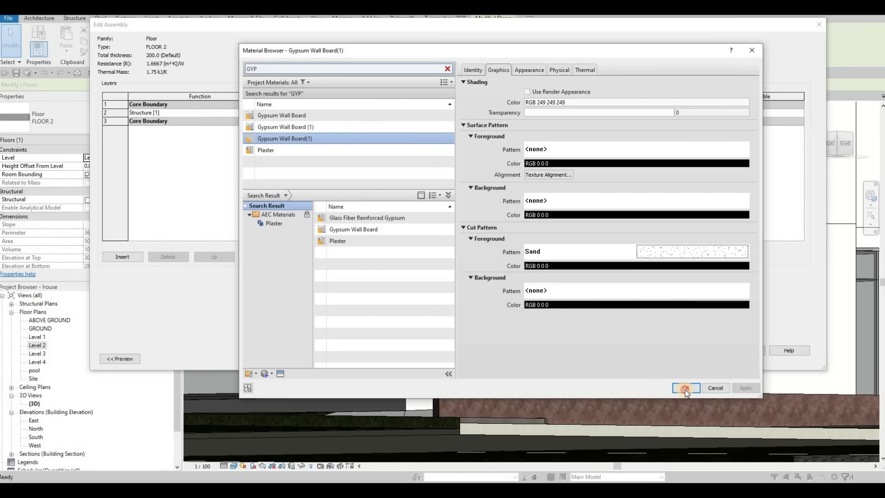
key("Escape")
key("Escape")
Step: Orbit around the house and select the flat Level 3 roof 'roof 1' over the upper floor
scroll(632, 296, "down", 2)
middle_click_drag(653, 330, 616, 311, "shift")
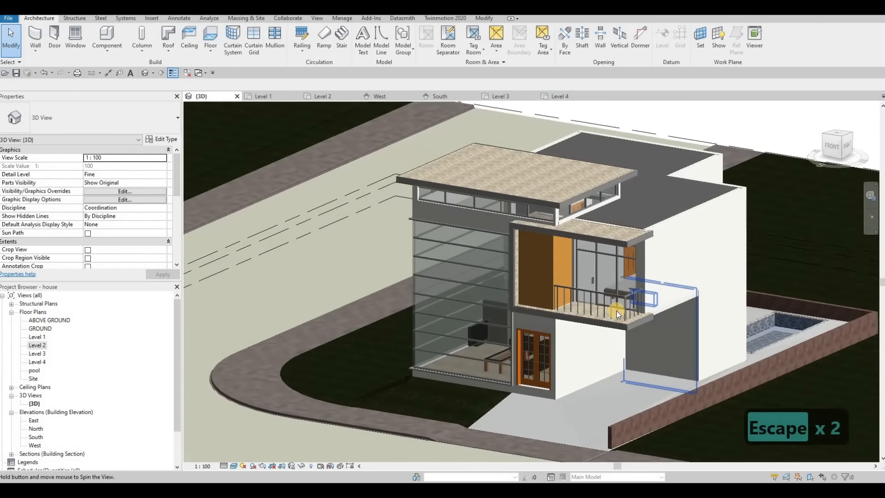
scroll(673, 328, "up", 6)
scroll(572, 298, "down", 2)
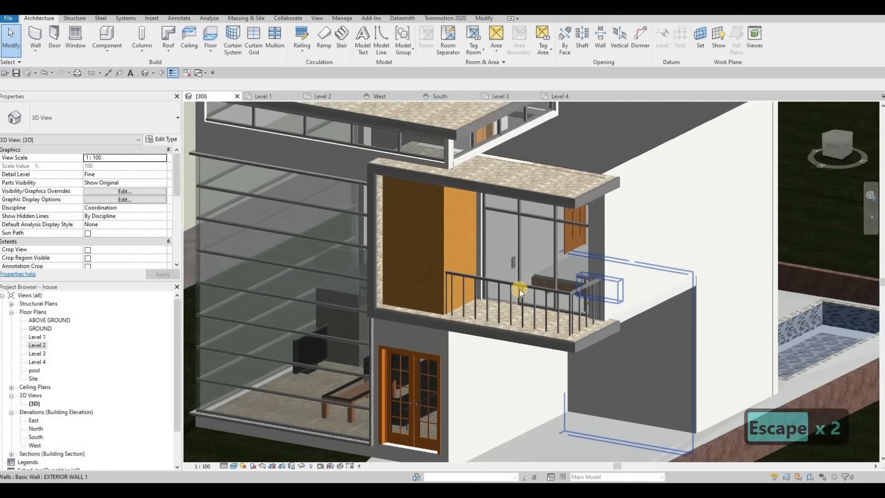
scroll(611, 298, "up", 2)
scroll(603, 301, "down", 3)
scroll(609, 332, "down", 2)
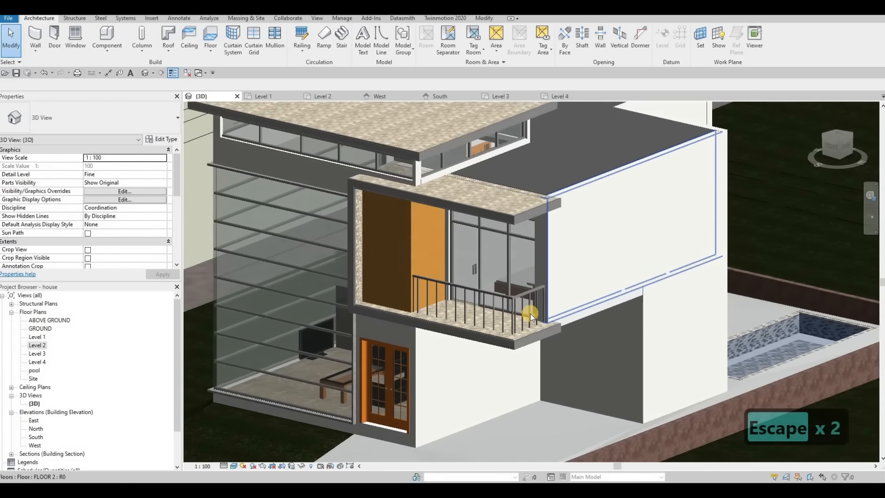
scroll(513, 282, "down", 3)
middle_click_drag(663, 260, 540, 187, "shift")
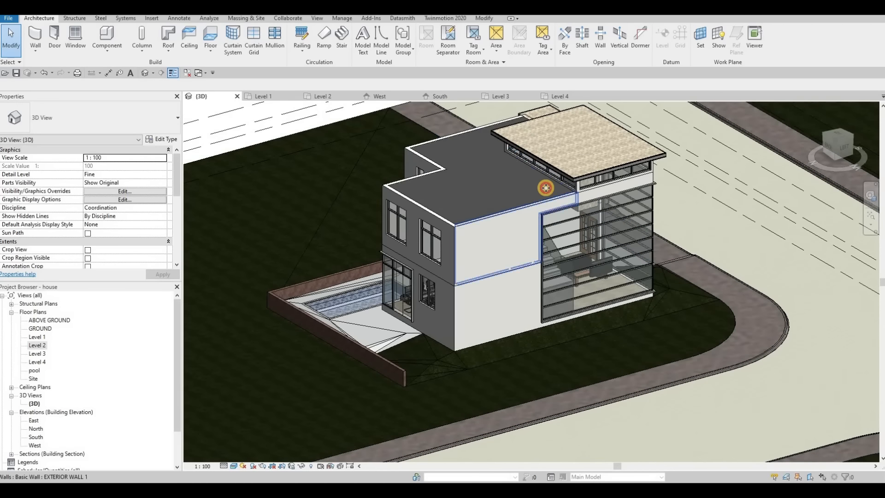
left_click(472, 216)
middle_click_drag(470, 227, 507, 167, "shift")
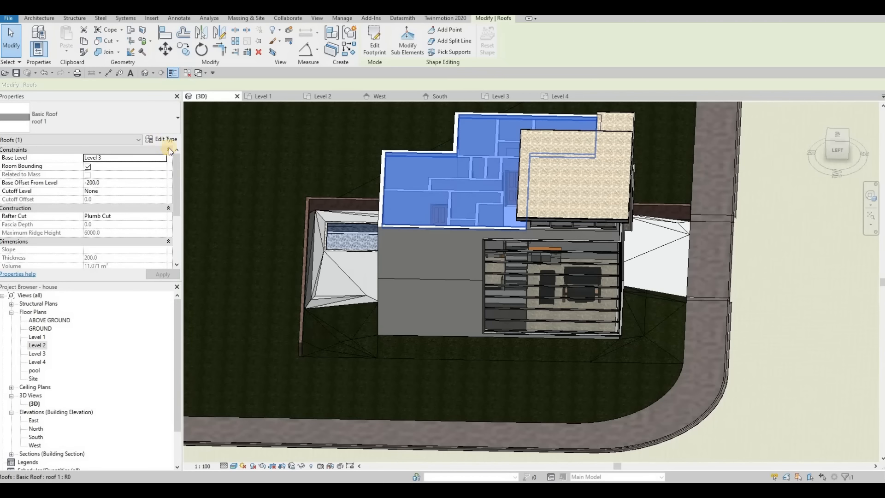
Step: Check the roof's type properties, then move one footprint edge toward the interior wall
left_click(165, 136)
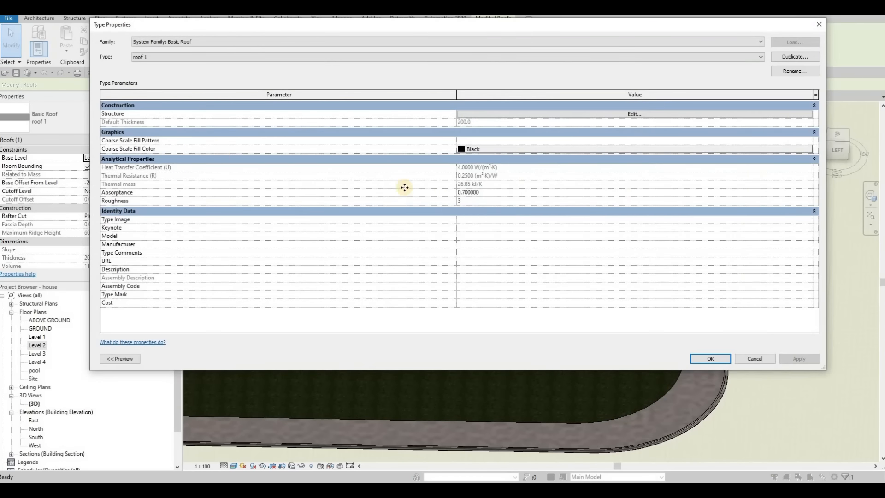
key("Escape")
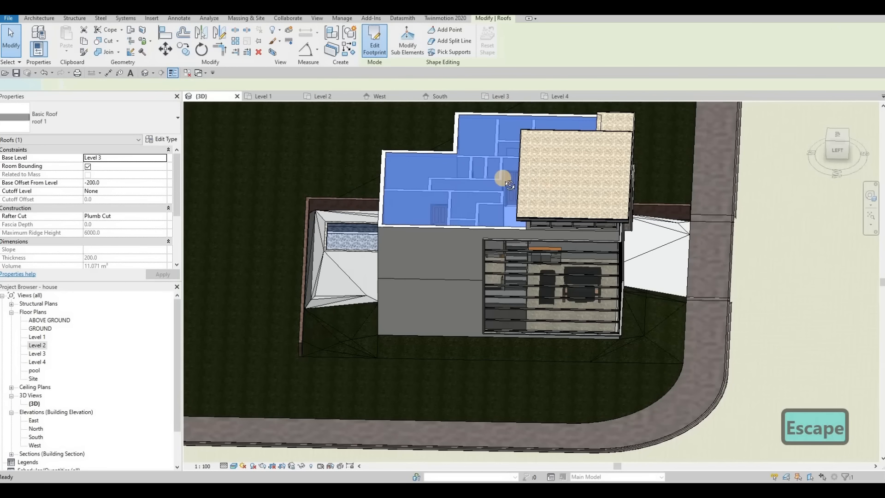
mouse_move(536, 169)
middle_mouse_down("shift")
mouse_move(487, 191)
mouse_move(529, 165)
middle_mouse_up("shift")
scroll(527, 169, "up", 2)
left_click(523, 171)
left_click_drag(490, 173, 494, 174)
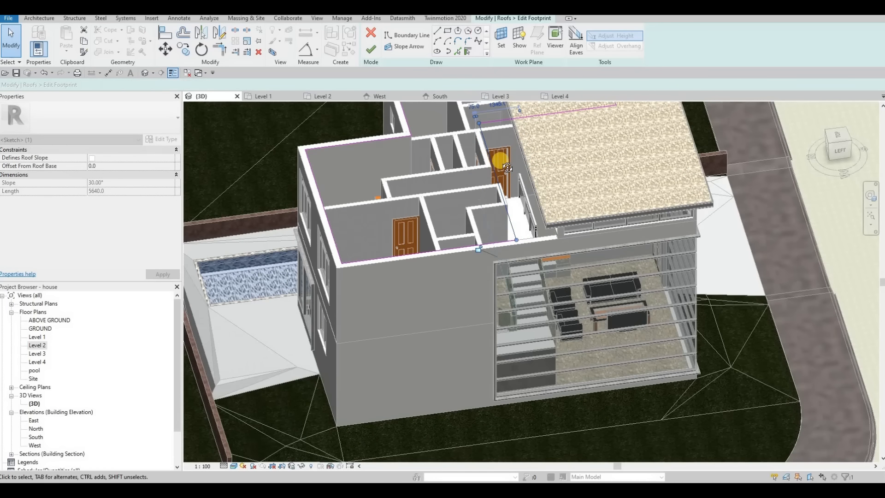
Step: Snap the footprint edge onto the interior wall line, shrinking the roof to 9.802 m³
middle_click_drag(508, 167, 500, 148, "shift")
scroll(496, 158, "up", 2)
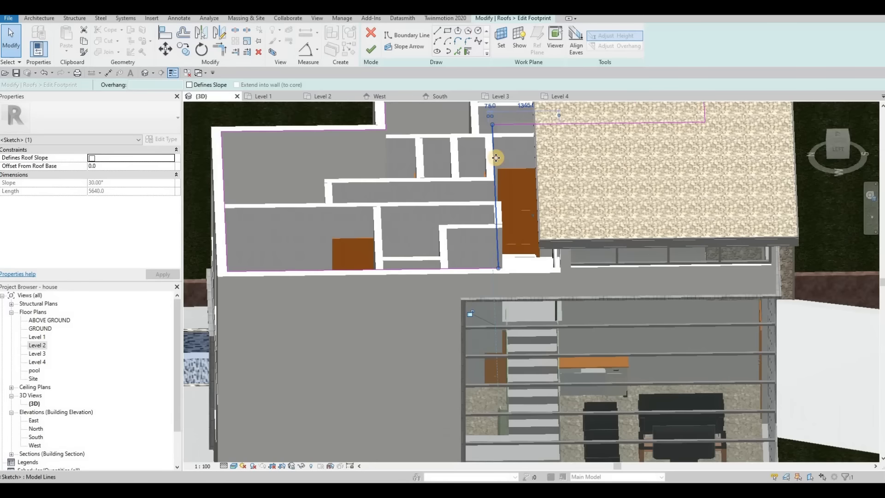
scroll(497, 158, "up", 2)
left_click_drag(508, 161, 516, 183)
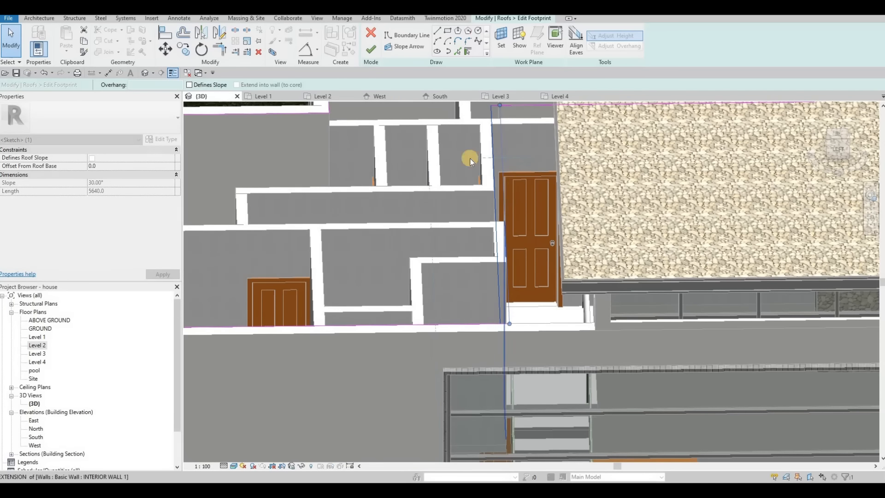
left_click_drag(470, 159, 470, 158)
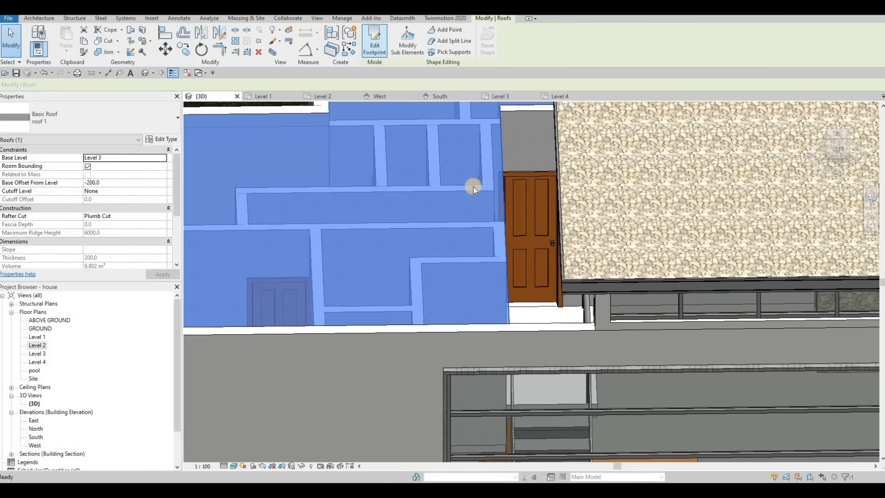
key("Escape")
middle_click_drag(474, 187, 574, 209, "shift")
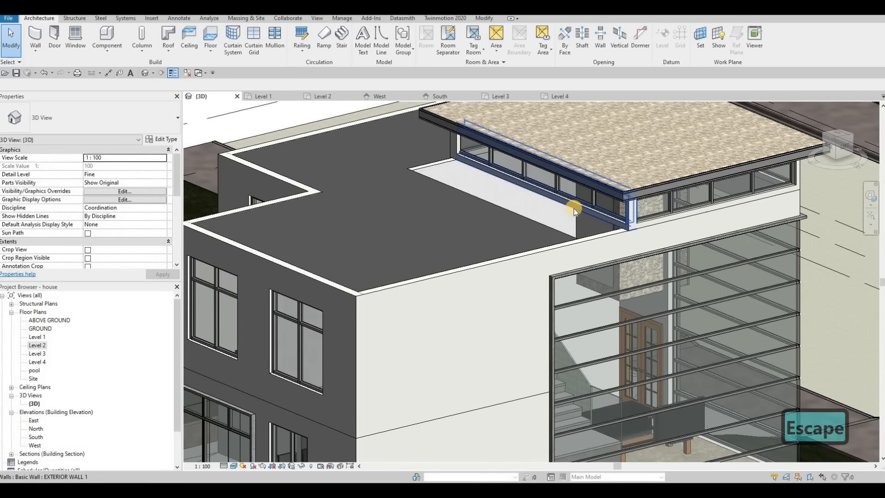
Step: Try aligning the roof's reference plane with Align (AL), then cancel it
scroll(508, 234, "up", 4)
scroll(508, 234, "down", 4)
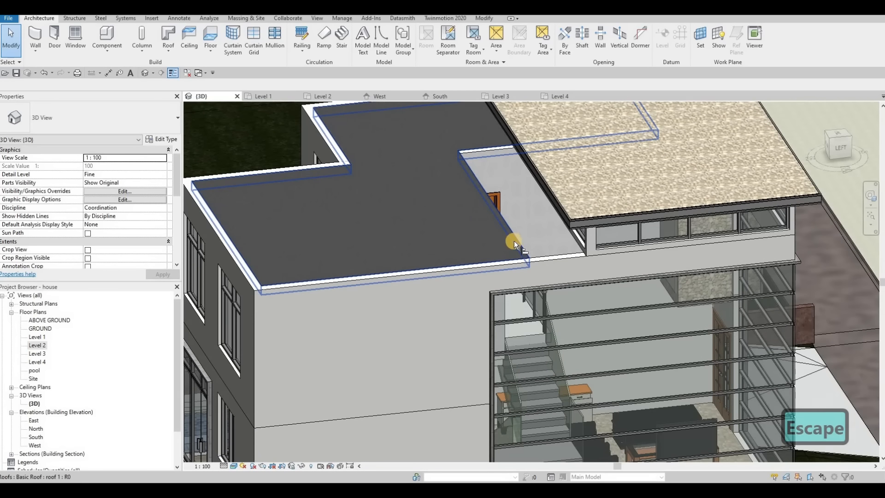
key("a")
key("l")
middle_click_drag(501, 215, 487, 214, "shift")
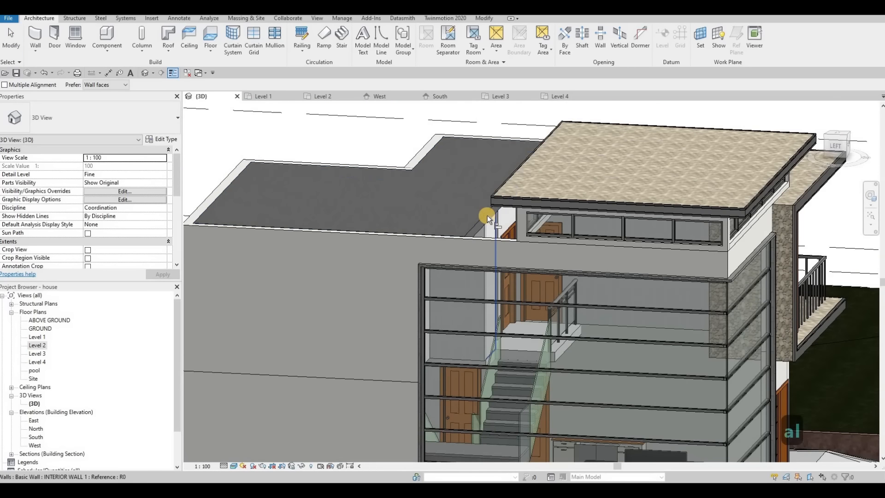
key("Tab")
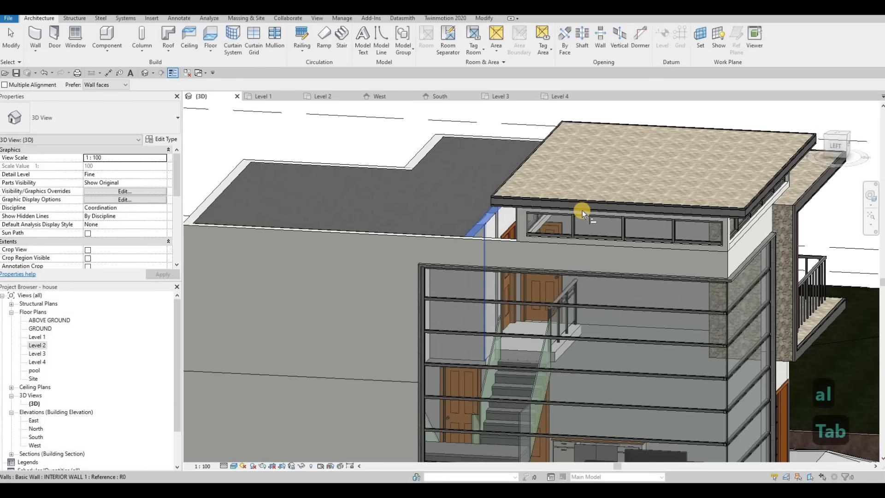
middle_click_drag(582, 211, 586, 207, "shift")
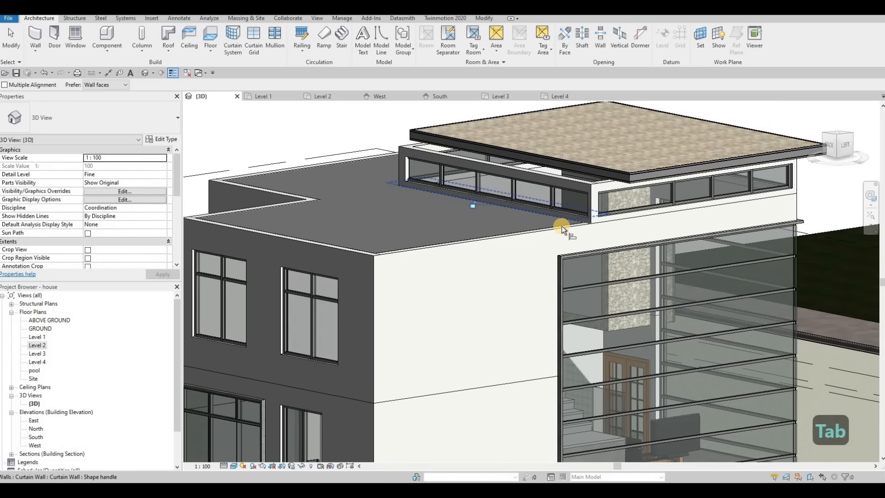
key("Escape")
key("Escape")
Step: Stretch the raised roof's left edge out onto the interior wall line, giving 8.353 m³
middle_click_drag(525, 231, 548, 179, "shift")
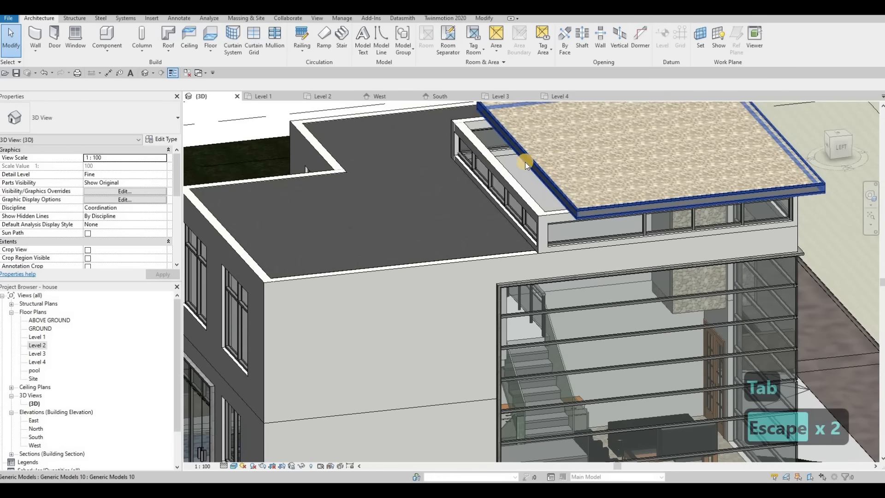
left_click(524, 164)
left_click_drag(487, 167, 473, 229)
middle_click_drag(424, 253, 477, 259, "shift")
middle_click_drag(515, 287, 546, 340, "shift")
middle_click_drag(469, 157, 484, 223)
left_click_drag(483, 224, 481, 227)
key("Escape")
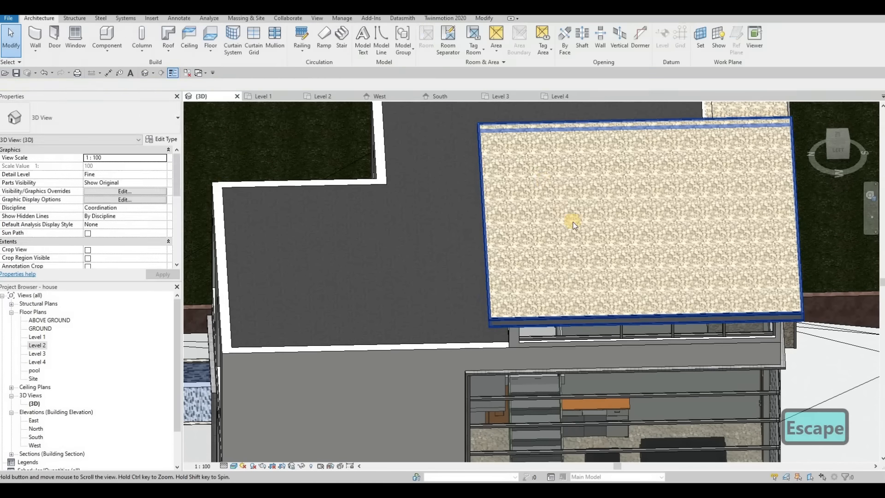
middle_click_drag(573, 221, 334, 63, "shift")
key("Escape")
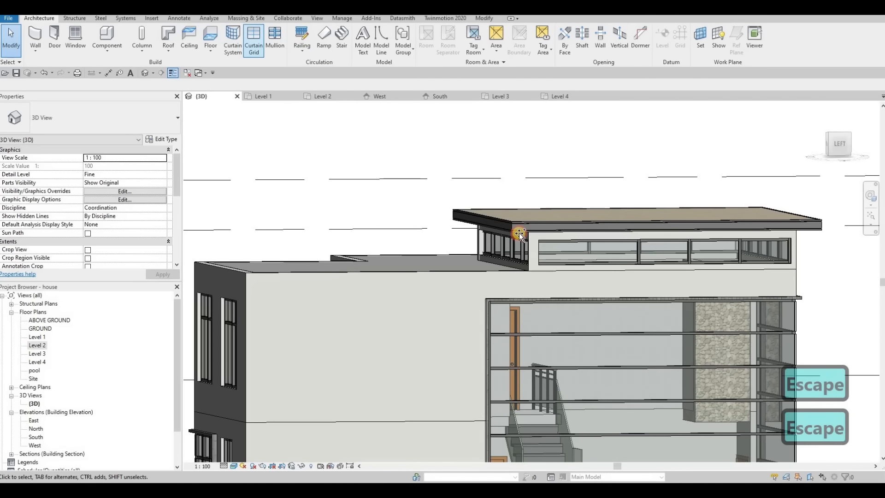
Step: Place mullions along the clerestory curtain grid lines beneath the raised roof
middle_click_drag(840, 325, 500, 315, "shift")
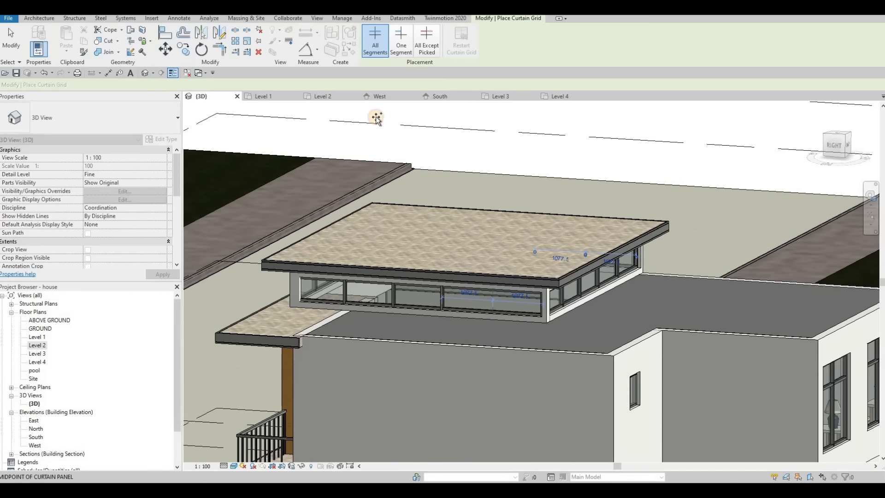
key("Escape")
key("Escape")
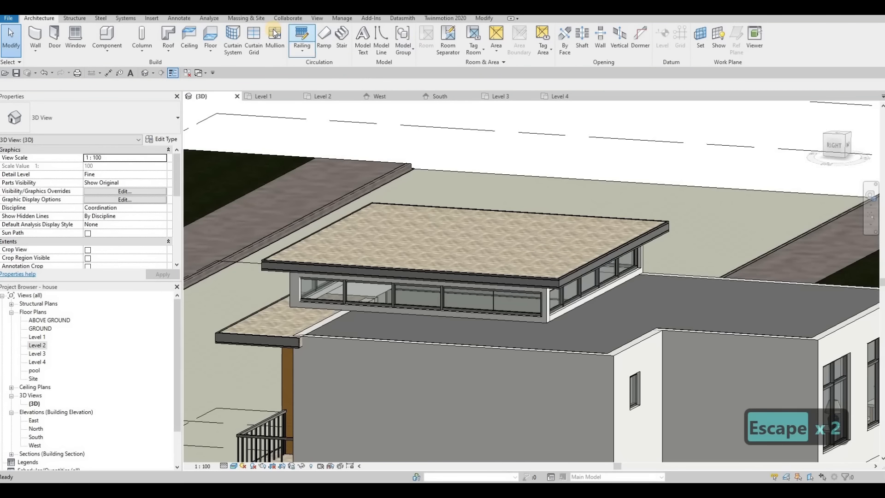
left_click(502, 309)
middle_click_drag(559, 287, 584, 255, "shift")
left_click(584, 255)
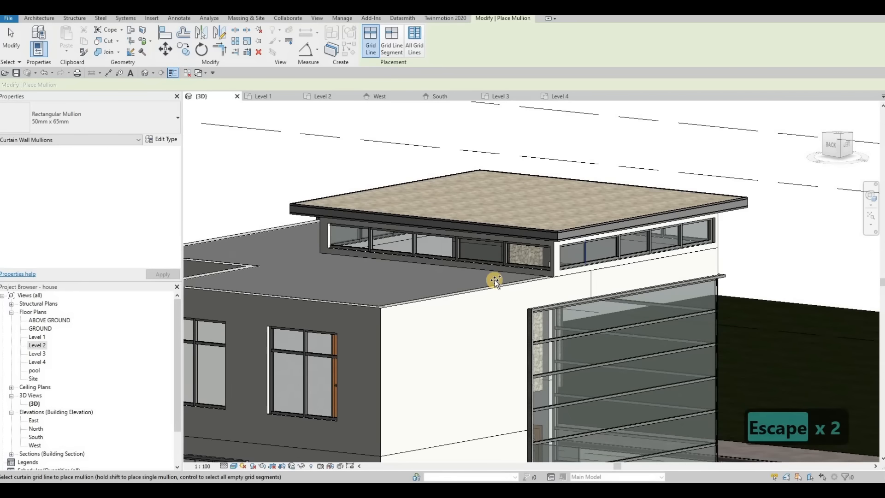
scroll(495, 282, "down", 5)
middle_click_drag(358, 281, 466, 338, "shift")
key("Escape")
middle_click_drag(405, 332, 424, 339, "shift")
Step: Select the raised roof generic model and review its type properties without changes
left_click(506, 275)
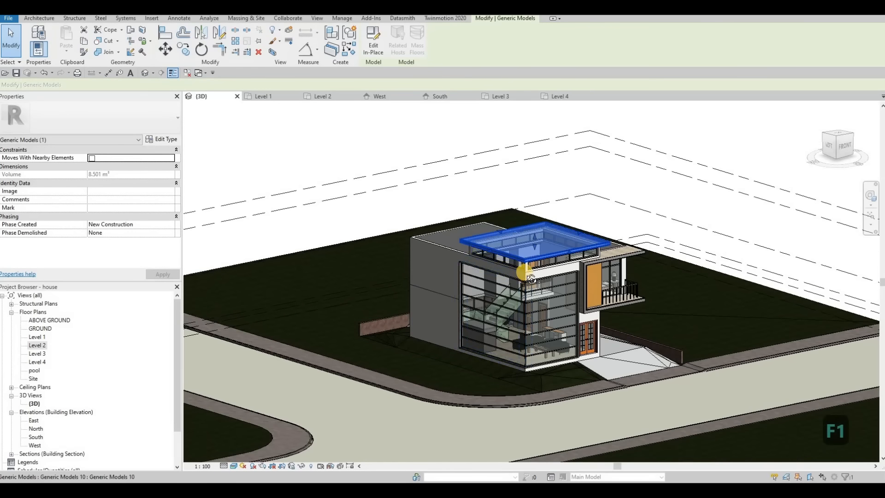
scroll(516, 267, "up", 5)
key("Escape")
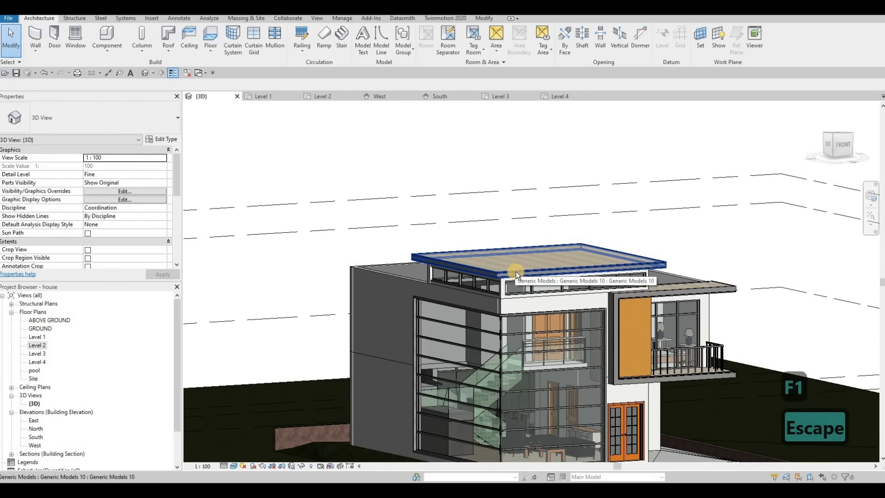
middle_click_drag(507, 270, 632, 251, "shift")
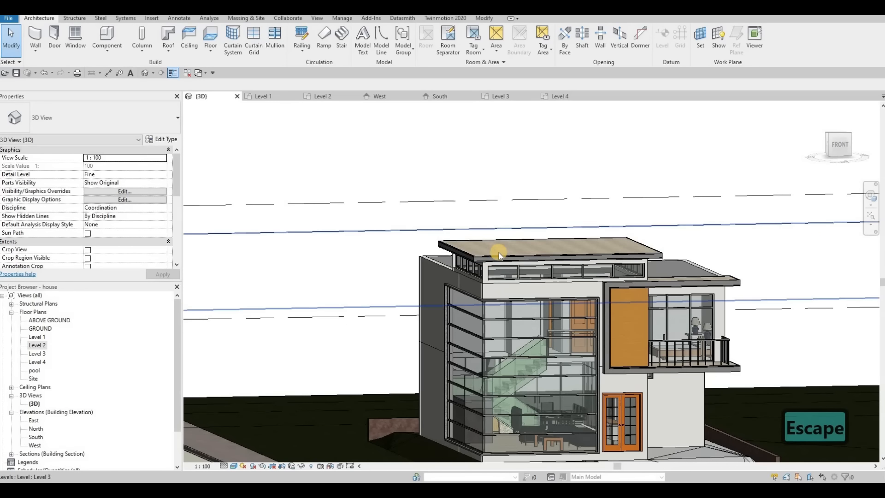
left_click(494, 241)
mouse_move(494, 241)
middle_mouse_down("shift")
mouse_move(488, 279)
mouse_move(491, 257)
mouse_move(504, 250)
middle_mouse_up("shift")
key("Escape")
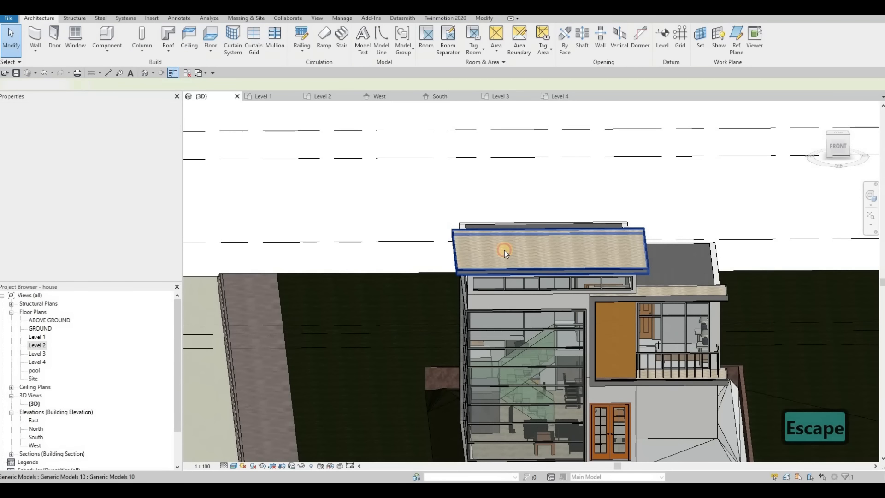
left_click(505, 250)
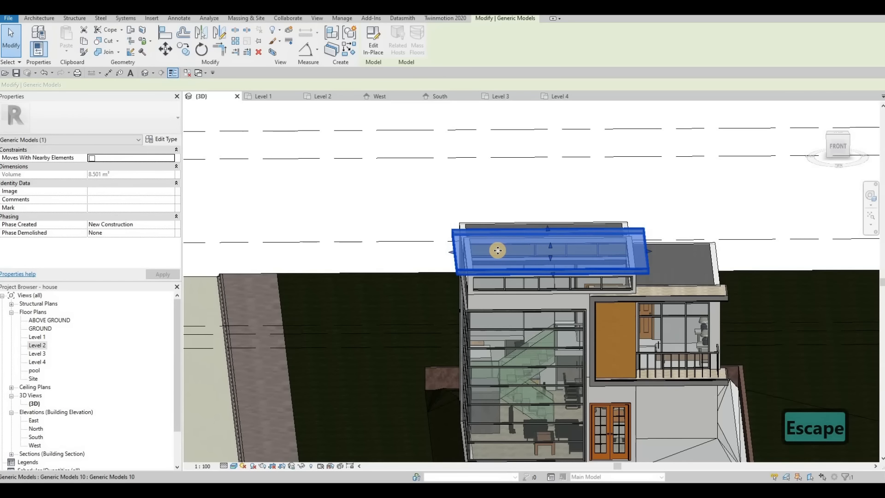
left_click(167, 140)
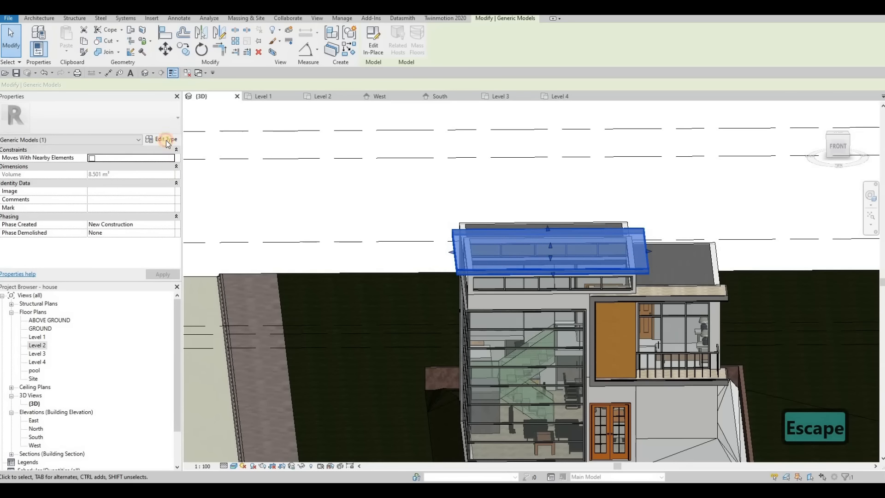
key("Escape")
Step: Edit the roof model in place, copy its extrusion, then cancel the in-place edit
double_click(515, 236)
left_click(514, 246)
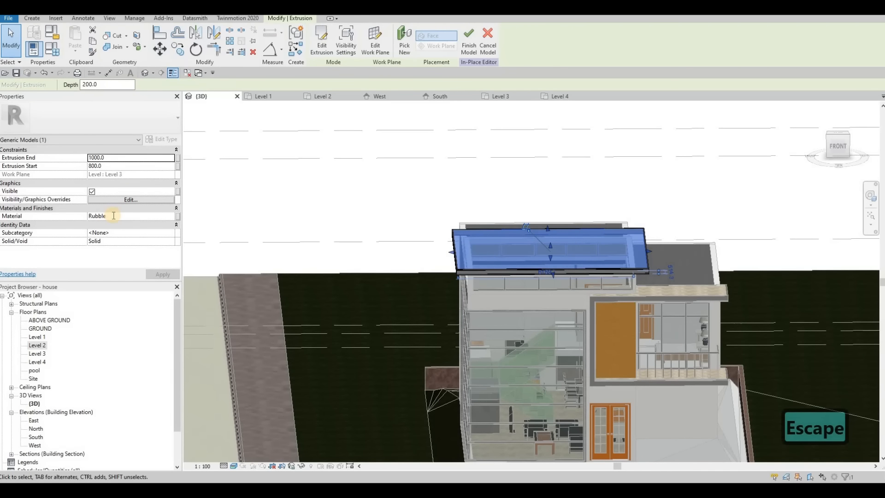
key("ctrl+c")
key("Escape")
key("Escape")
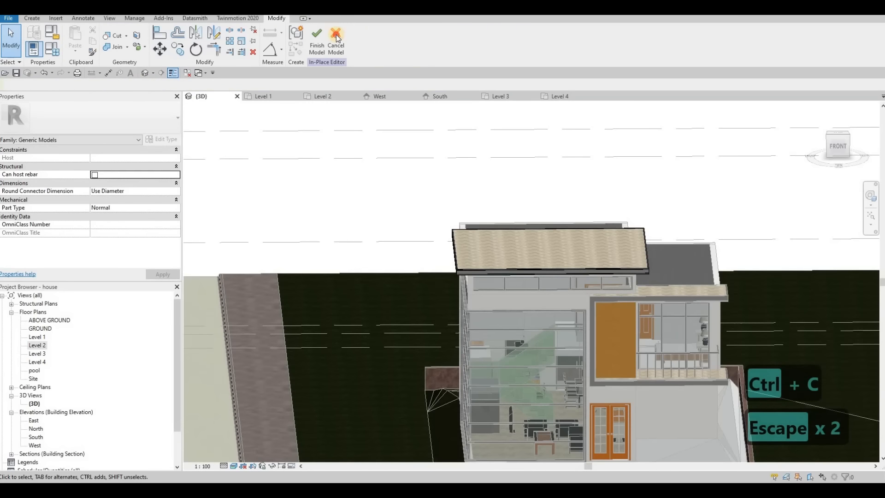
left_click(336, 42)
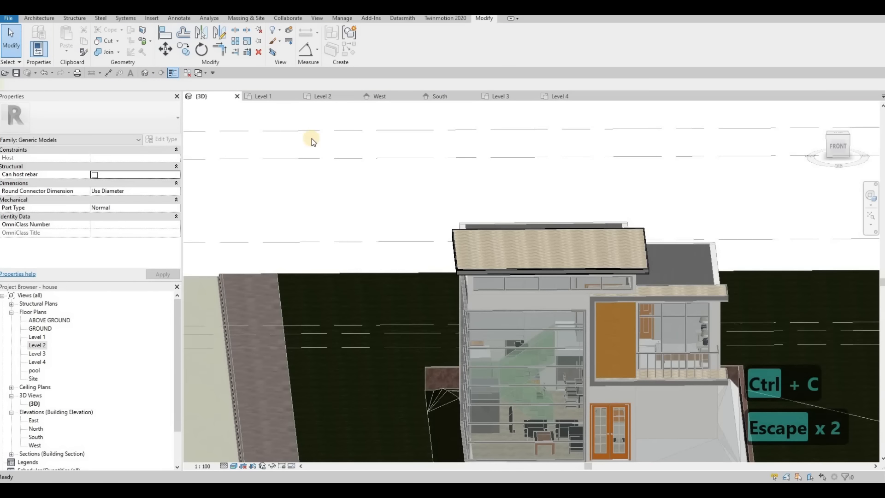
key("Escape")
Step: Delete the old raised roof generic model and confirm it's gone from the house
left_click(508, 240)
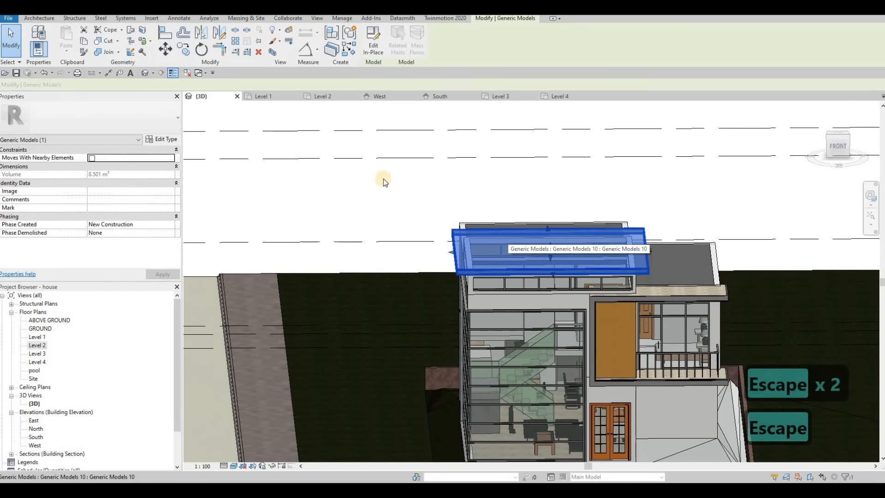
key("Delete")
key("Escape")
middle_click_drag(385, 184, 218, 257, "shift")
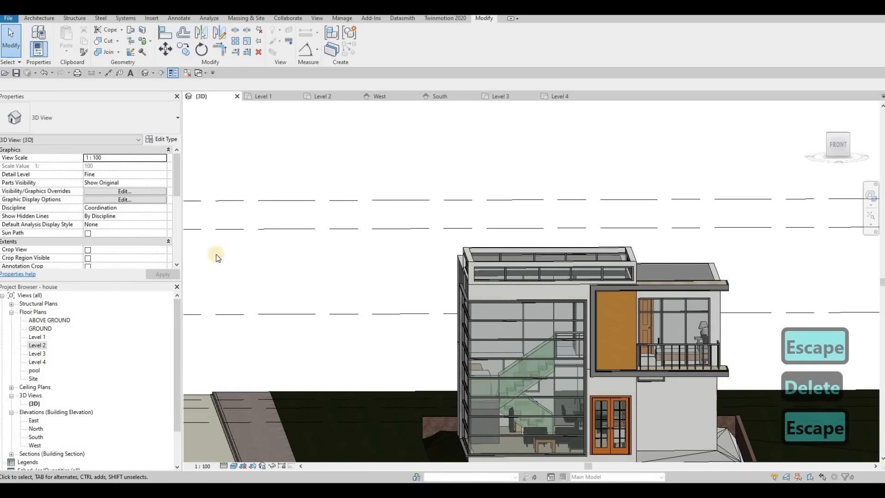
Step: Open the South elevation and frame the house in the view
double_click(35, 437)
middle_click_drag(453, 343, 363, 390)
scroll(411, 282, "down", 1)
middle_click_drag(411, 281, 381, 311)
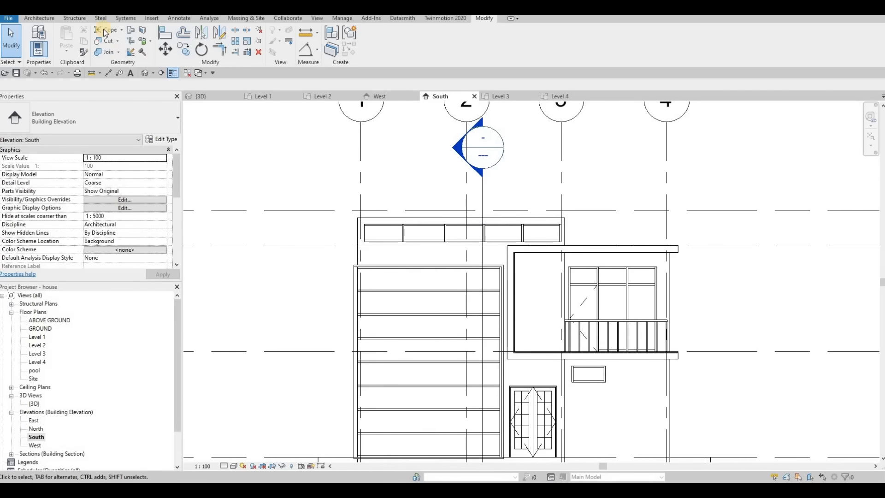
Step: Start the Roof tool from the Architecture tab and dismiss the Go To View prompt
left_click(44, 18)
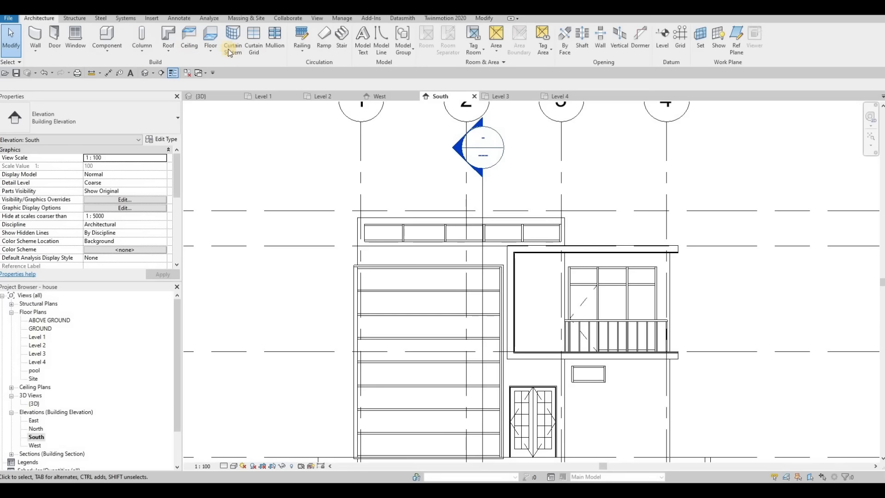
left_click(168, 38)
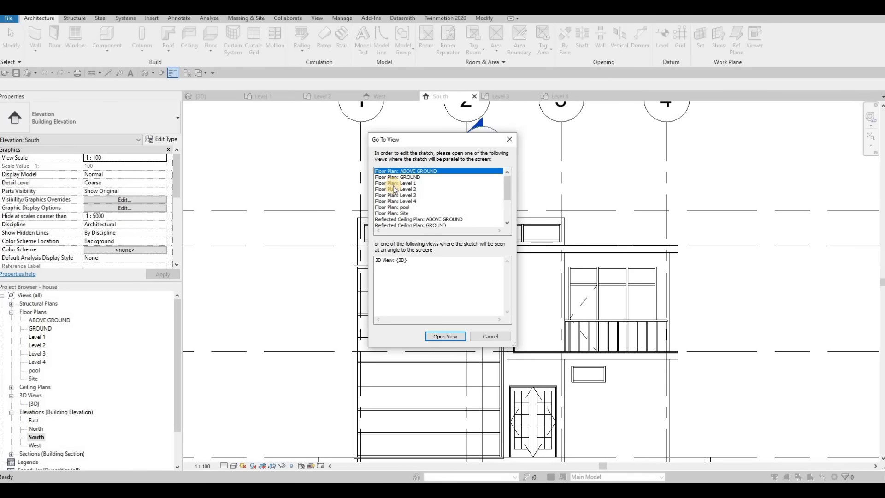
key("Escape")
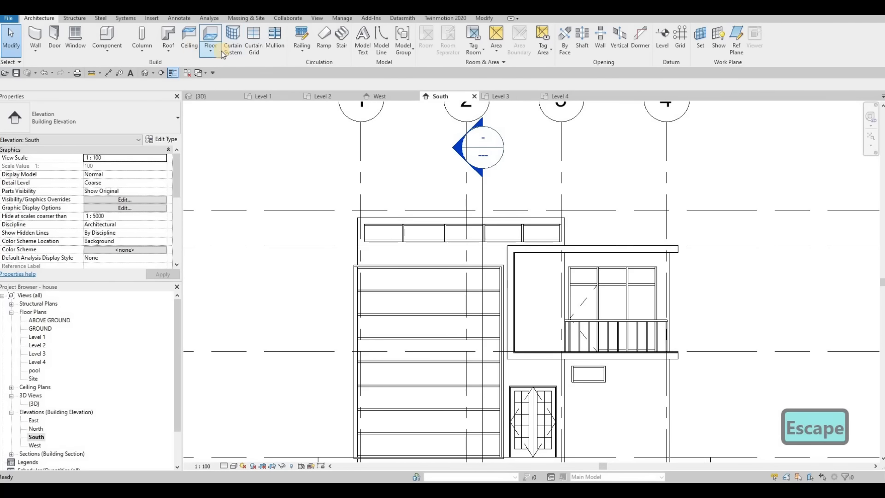
Step: Start a Roof by Extrusion on EXTERIOR WALL 1's plane with Level 4 as reference level
left_click(178, 53)
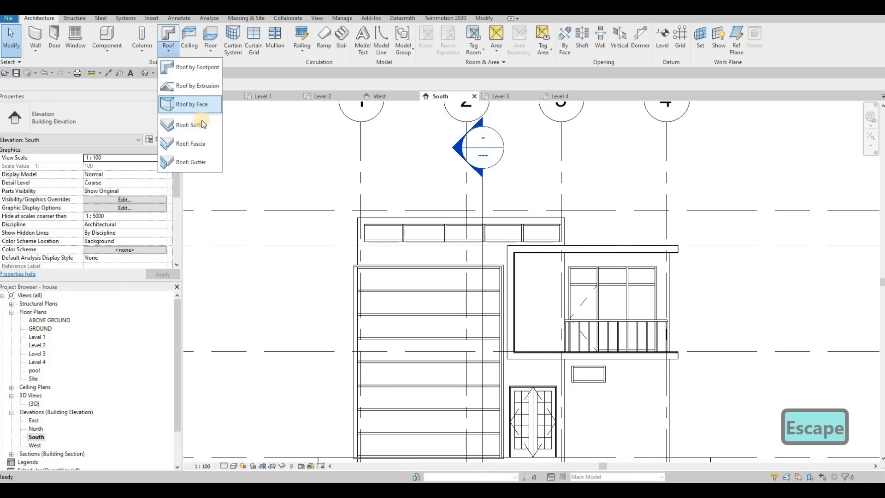
left_click(206, 88)
left_click(418, 298)
left_click(461, 218)
left_click(427, 259)
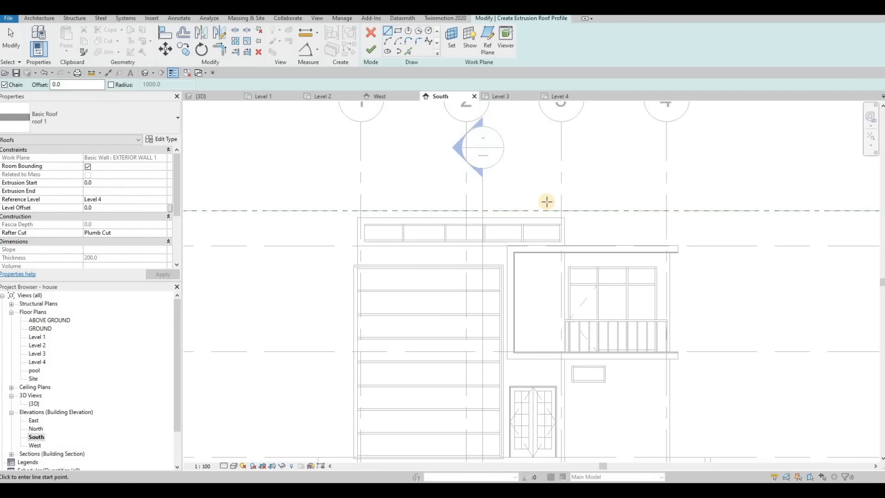
Step: Sketch the two sloped lines of the V-shaped roof profile above the house
left_click(573, 207)
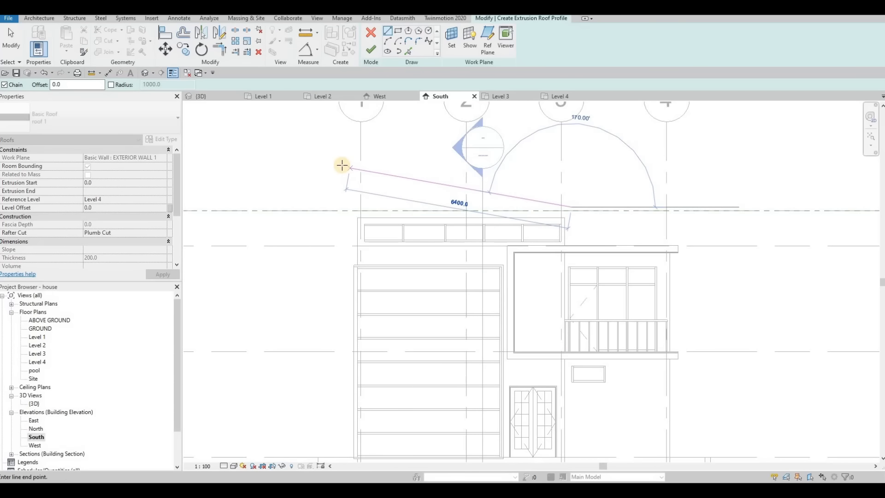
key("Escape")
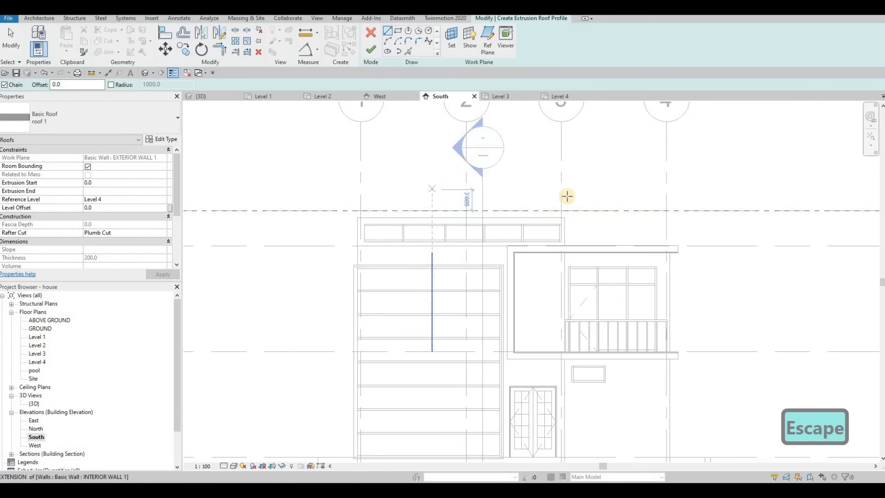
left_click(571, 211)
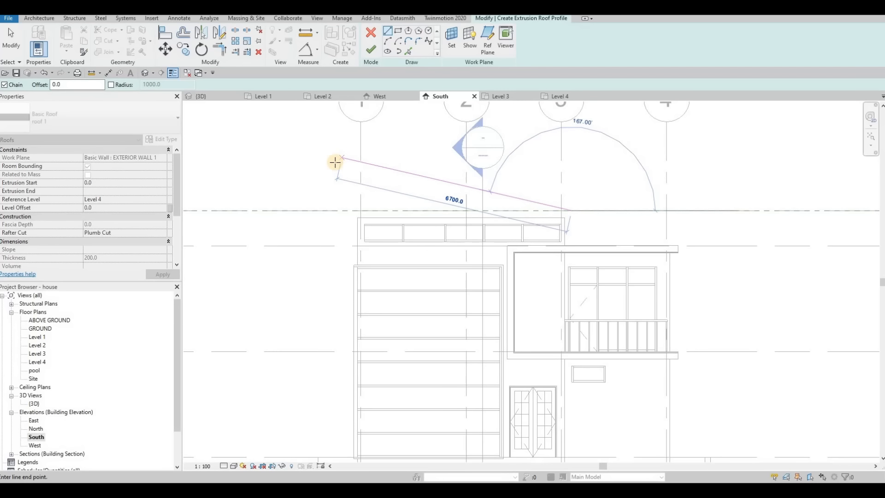
key("Escape")
left_click(470, 203)
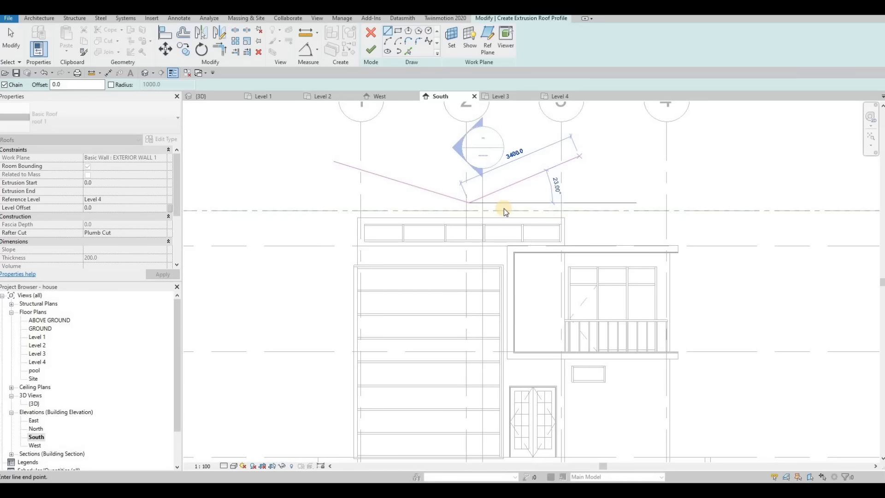
key("Escape")
scroll(503, 229, "up", 3)
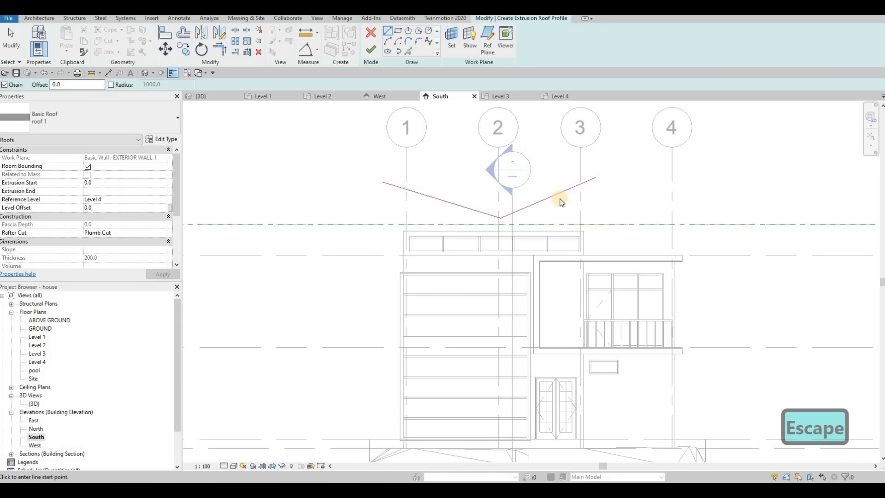
key("Escape")
Step: Adjust the slopes' endpoints so the right line meets the left at the valley
left_click(498, 216)
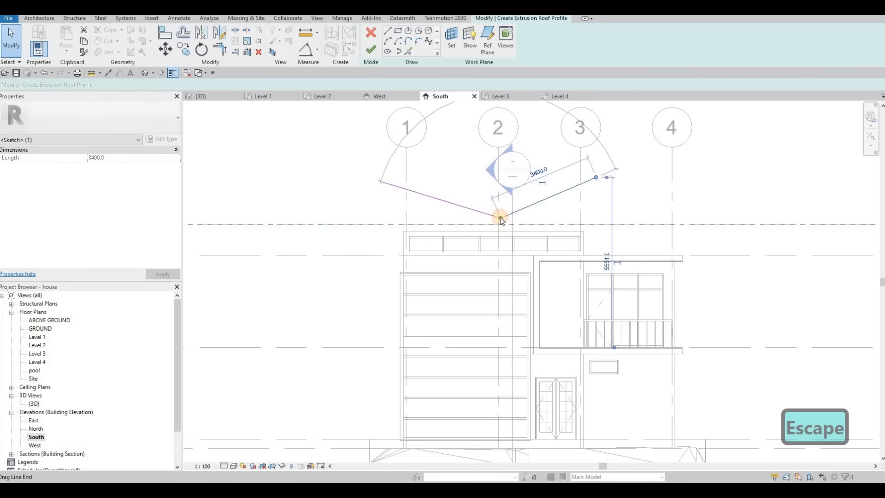
left_click_drag(554, 216, 561, 217)
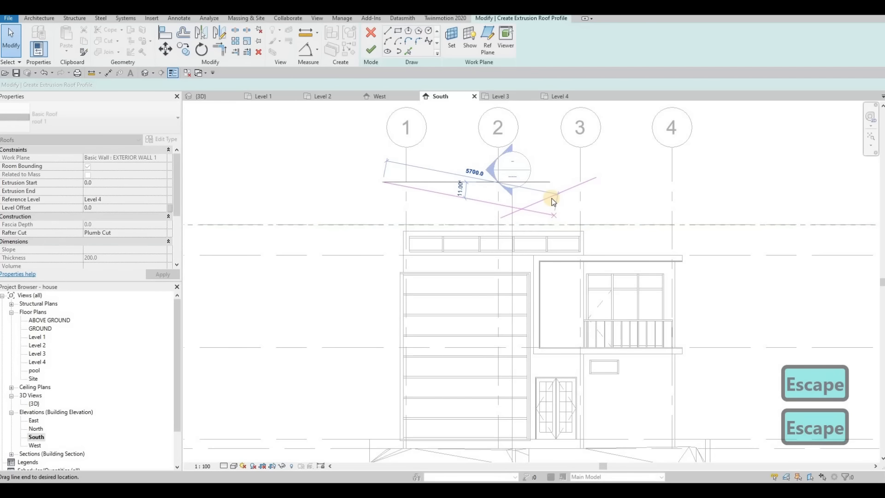
key("Escape")
left_click(503, 217)
left_click_drag(502, 218, 541, 213)
left_click(596, 179)
left_click_drag(596, 178, 593, 190)
key("Escape")
middle_click_drag(518, 222, 517, 232)
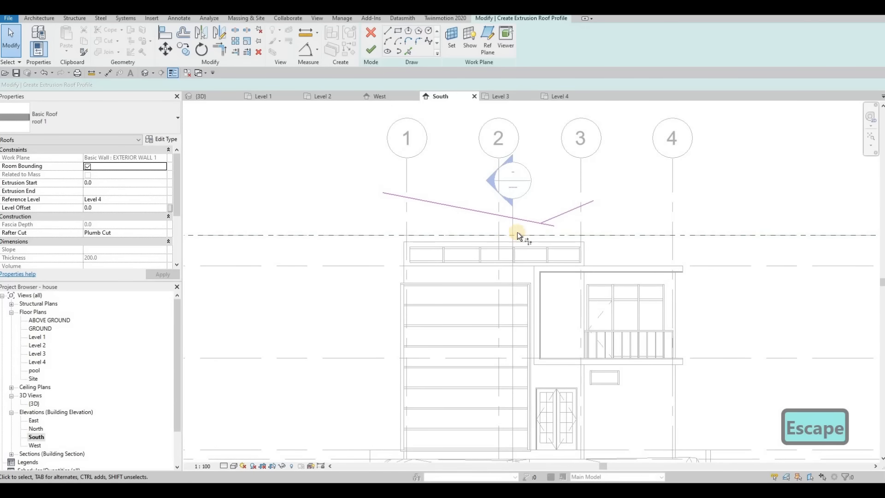
Step: Join the two slopes with Trim/Extend to Corner (TR) and finish the butterfly roof
key("t")
key("r")
left_click(532, 220)
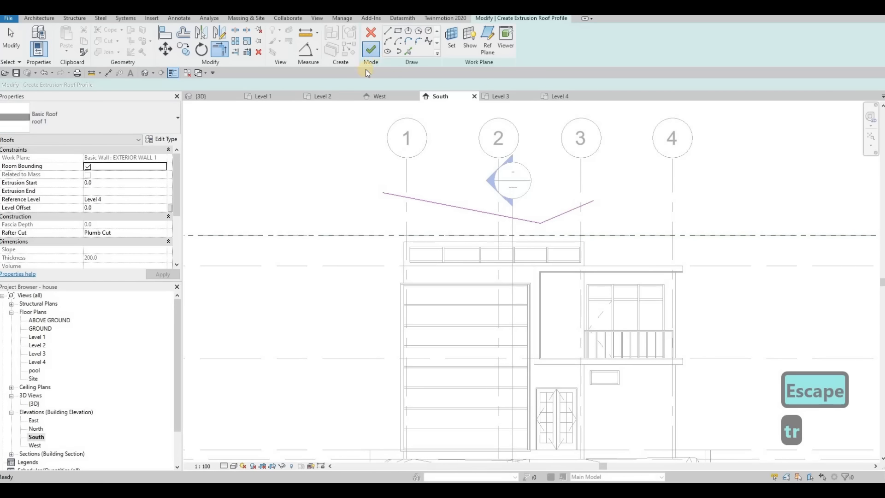
left_click(371, 49)
Step: In 3D, drag the butterfly roof's ends so its extrusion runs from 495.1 to -5904.8
left_click(214, 97)
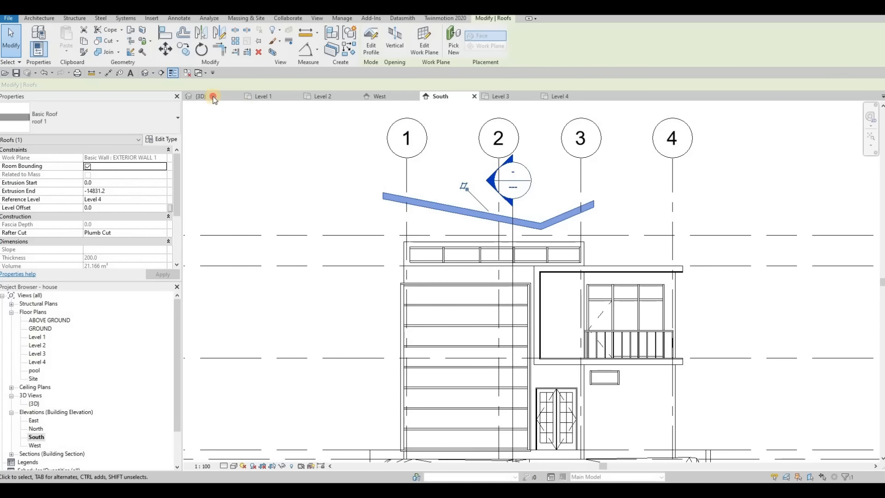
middle_click_drag(570, 210, 340, 204, "shift")
key("Escape")
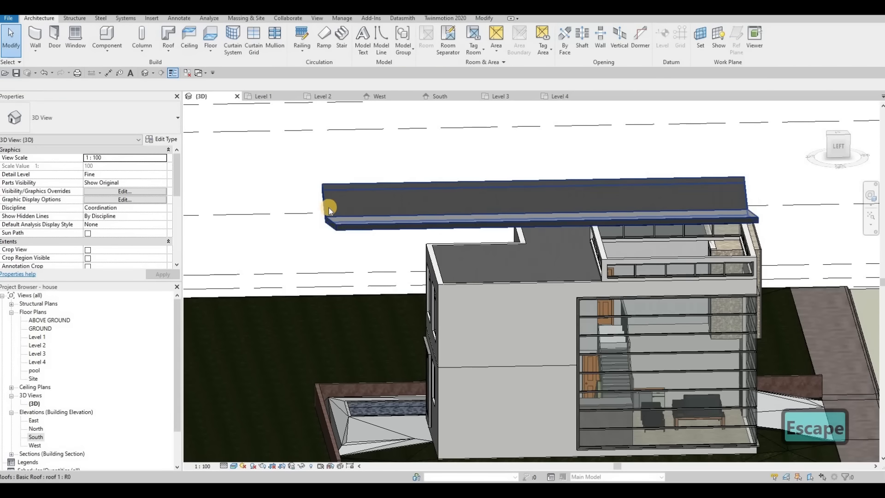
left_click(328, 207)
left_click_drag(525, 218, 589, 224)
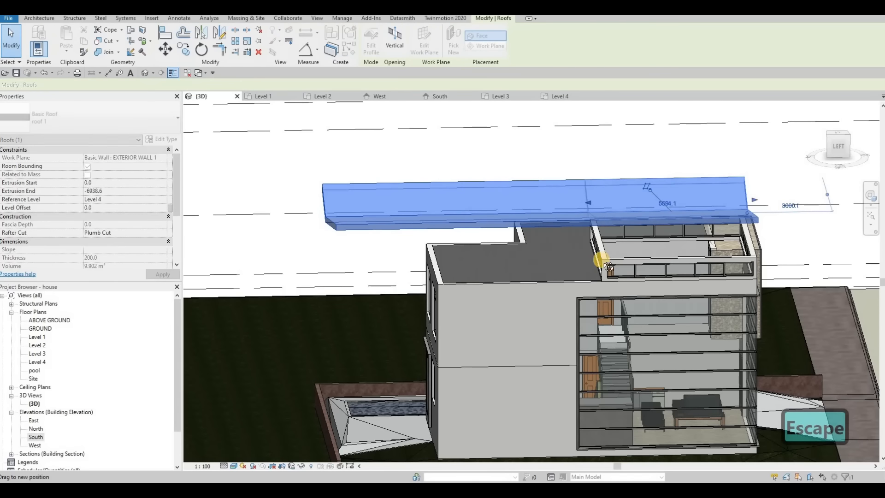
middle_click_drag(708, 277, 745, 218, "shift")
middle_click_drag(756, 233, 751, 204, "shift")
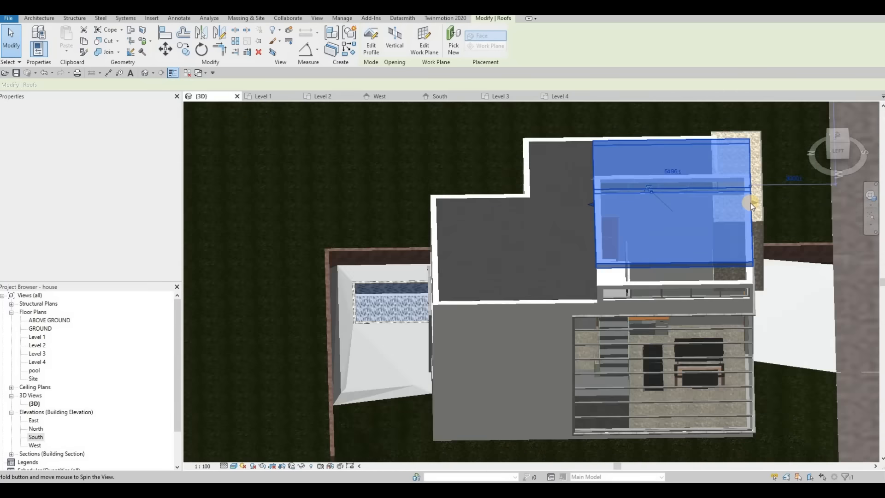
left_click_drag(752, 203, 765, 204)
left_click_drag(594, 203, 582, 203)
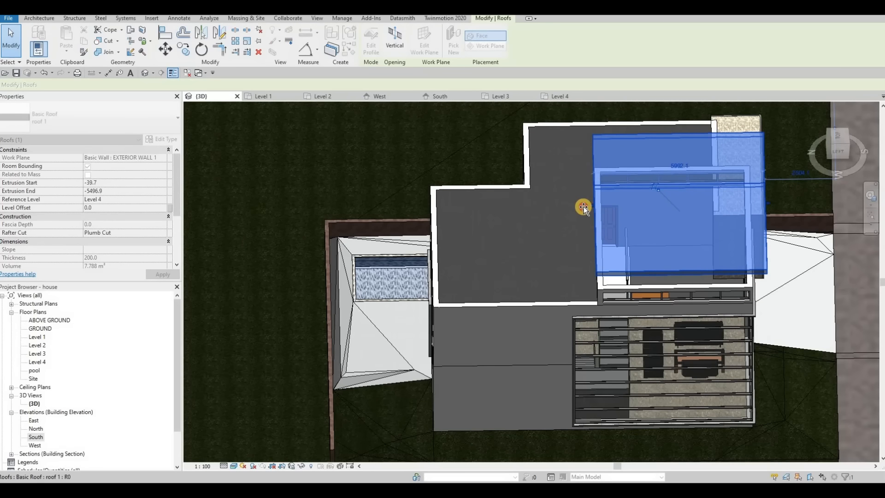
middle_click_drag(654, 292, 522, 183, "shift")
key("Escape")
scroll(462, 208, "up", 8)
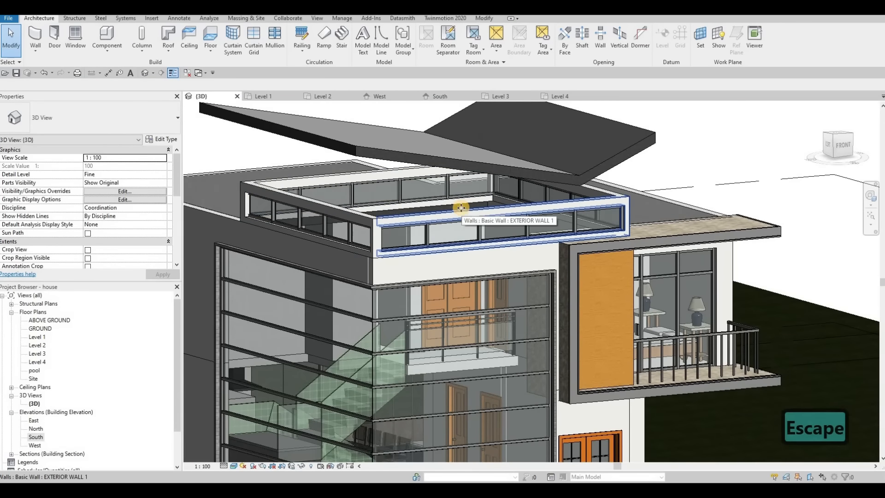
Step: Attach the tops of the top-floor, front and corner exterior walls to the butterfly roof
left_click(461, 207)
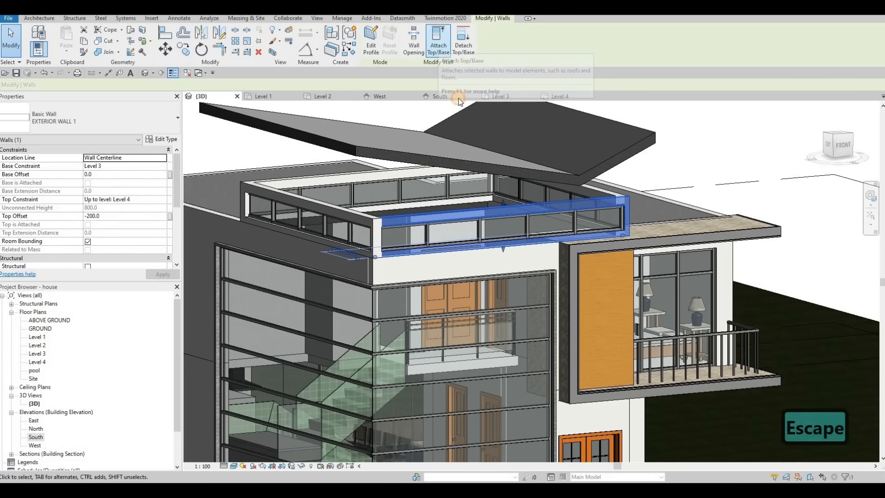
left_click(452, 161)
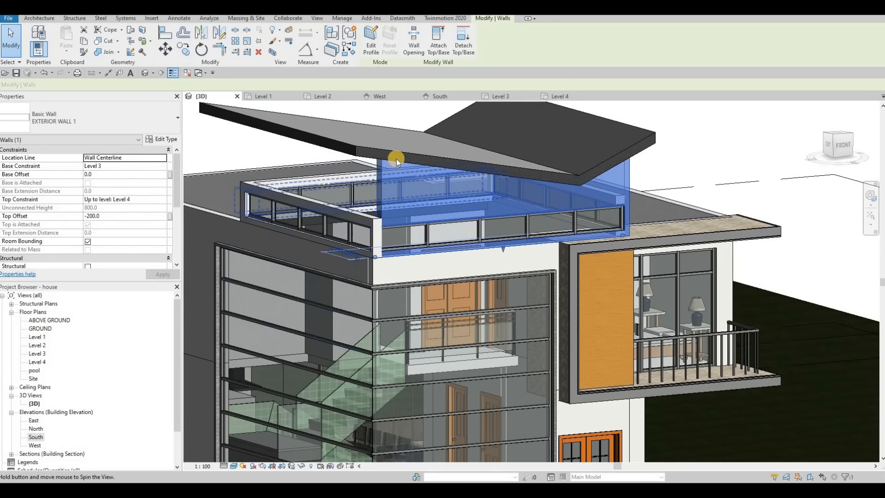
middle_click_drag(396, 159, 401, 176, "shift")
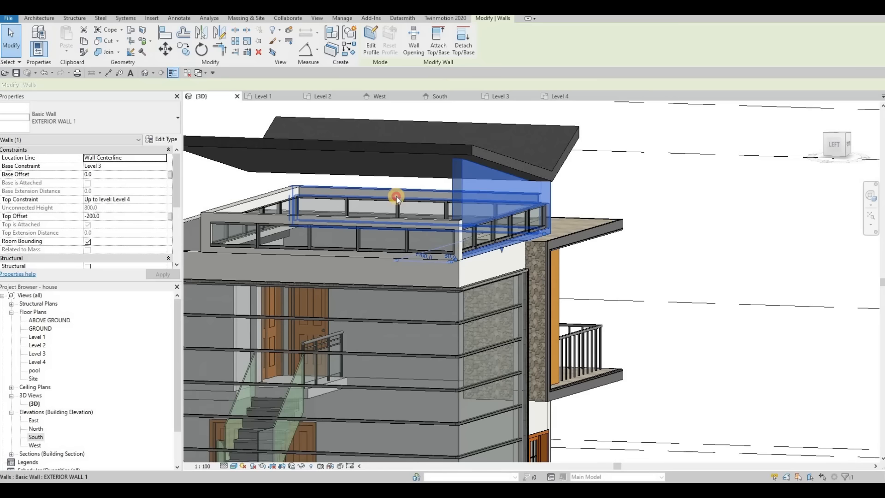
left_click(395, 220)
left_click(437, 49)
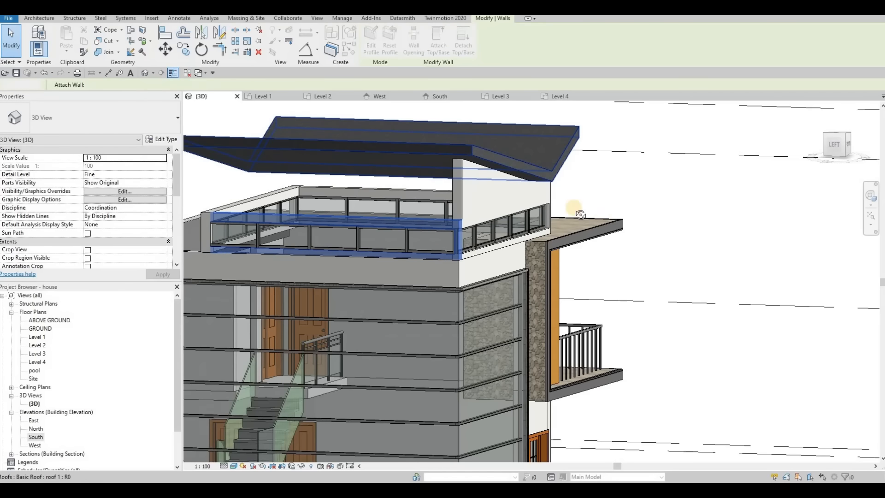
middle_click_drag(401, 199, 481, 181, "shift")
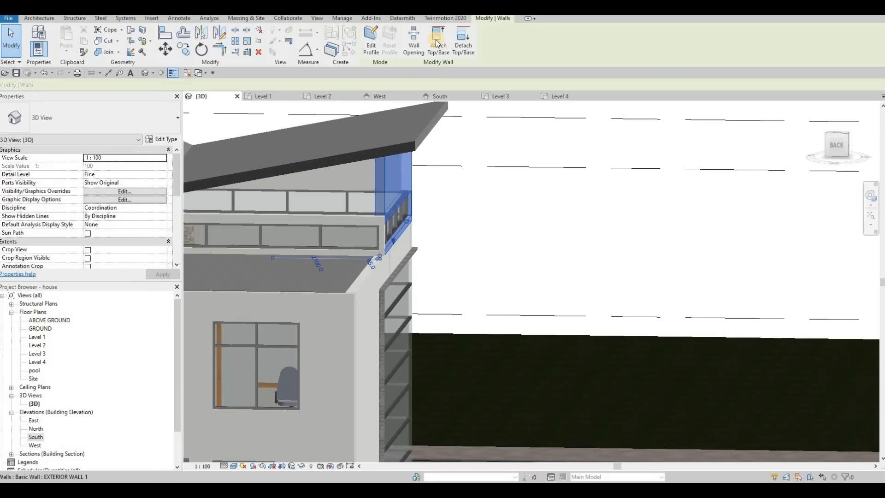
left_click(436, 40)
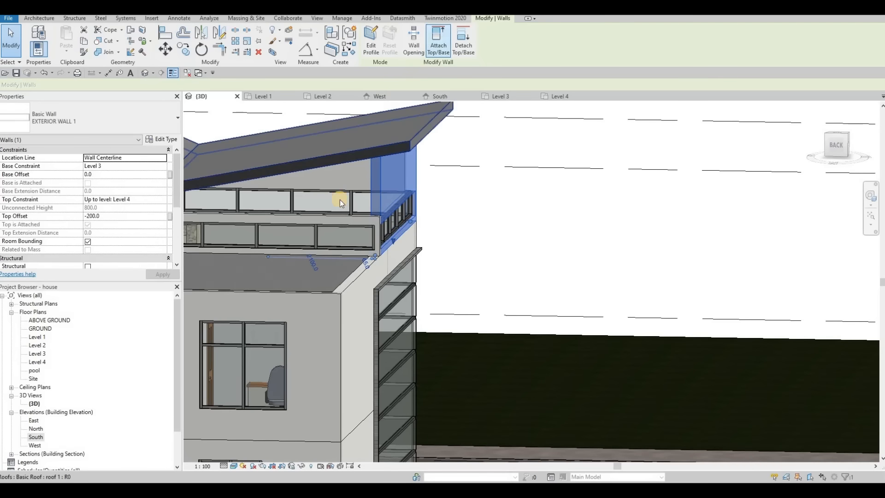
left_click(331, 161)
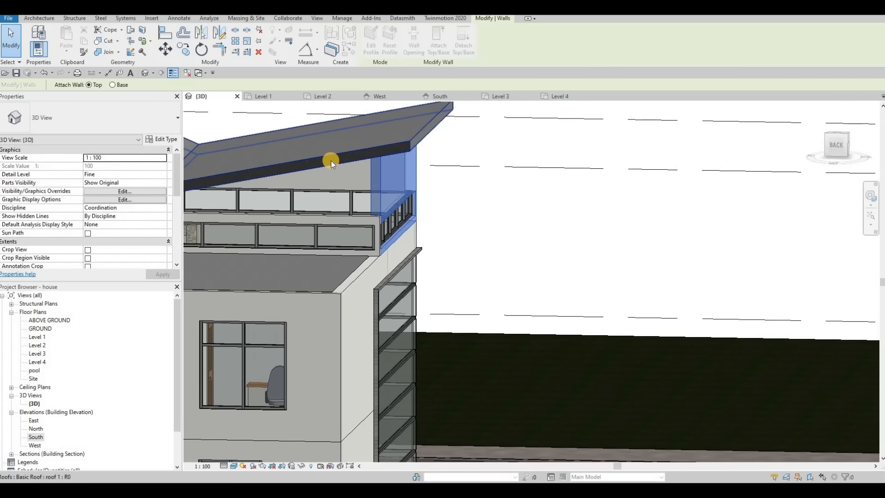
key("Escape")
Step: Attach the remaining lower, corner and front parapet walls' tops to the roof
left_click(329, 219)
left_click(439, 41)
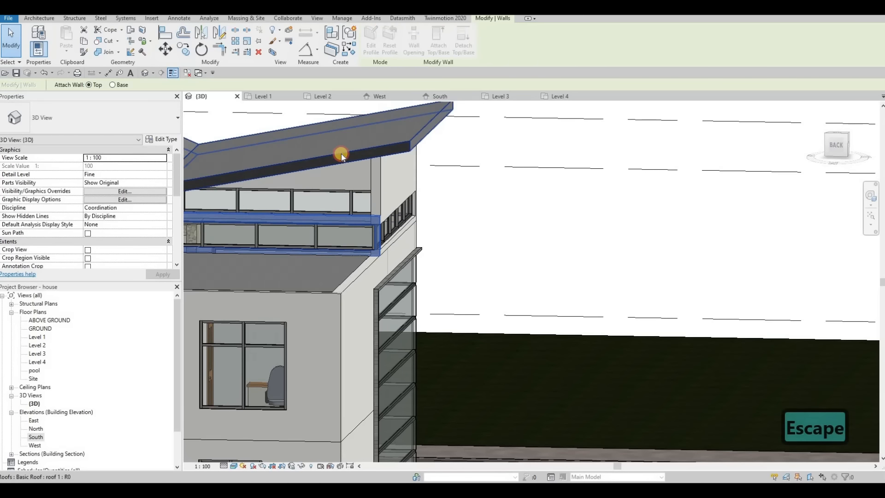
left_click(341, 154)
mouse_move(467, 182)
middle_mouse_down()
mouse_move(517, 196)
mouse_move(460, 210)
mouse_move(466, 187)
middle_mouse_up()
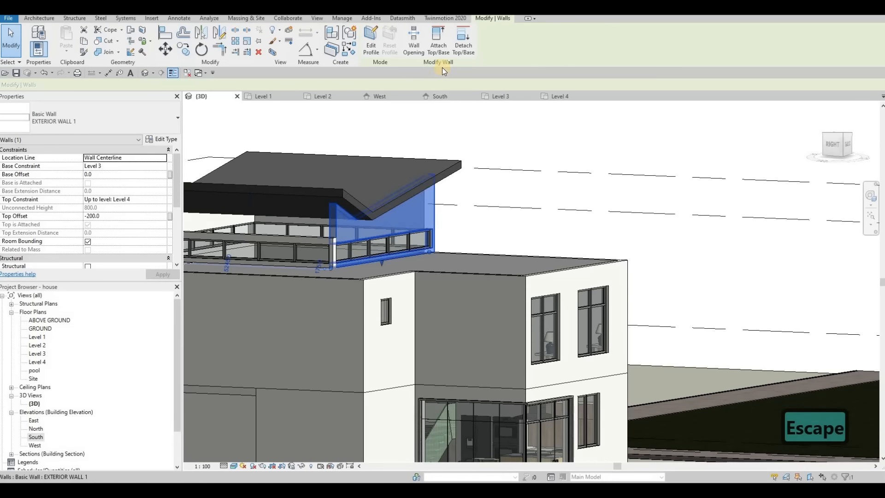
left_click(438, 42)
left_click(437, 188)
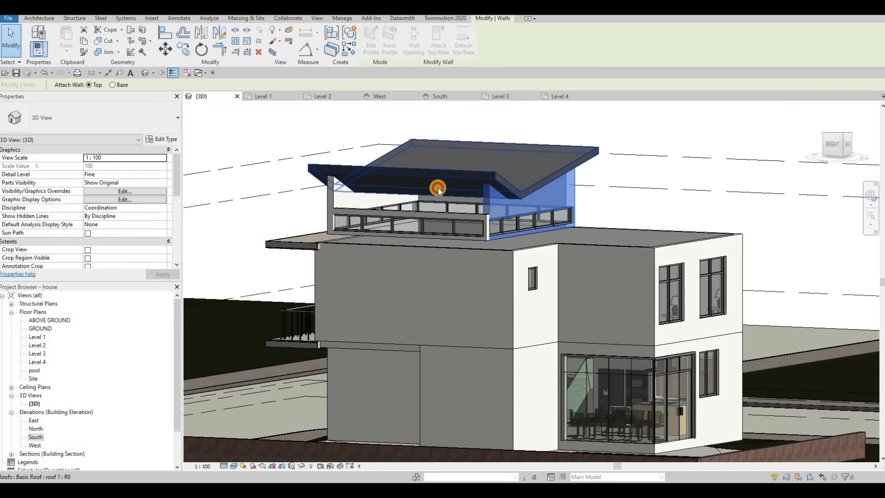
left_click(436, 213)
left_click(439, 51)
left_click(420, 169)
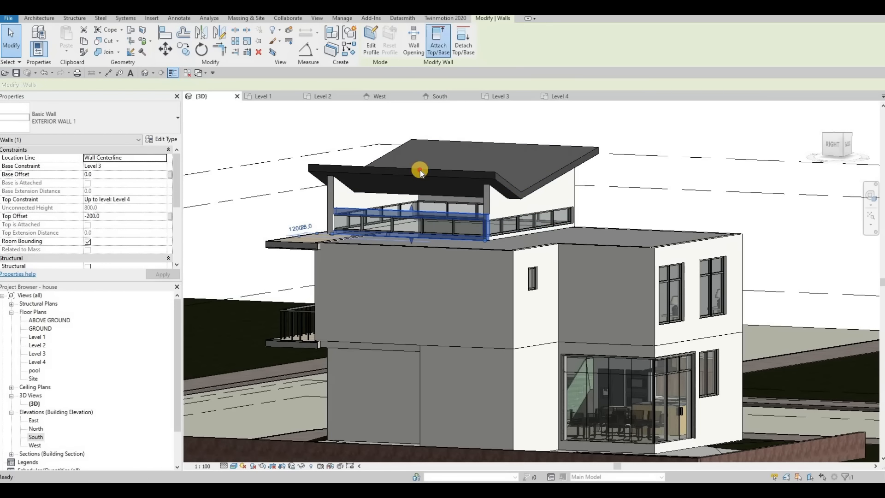
key("Escape")
middle_click_drag(510, 237, 593, 239, "shift")
Step: Drag the upper curtain wall's top up toward the roof
scroll(488, 236, "up", 2)
key("Escape")
middle_click_drag(488, 236, 469, 233)
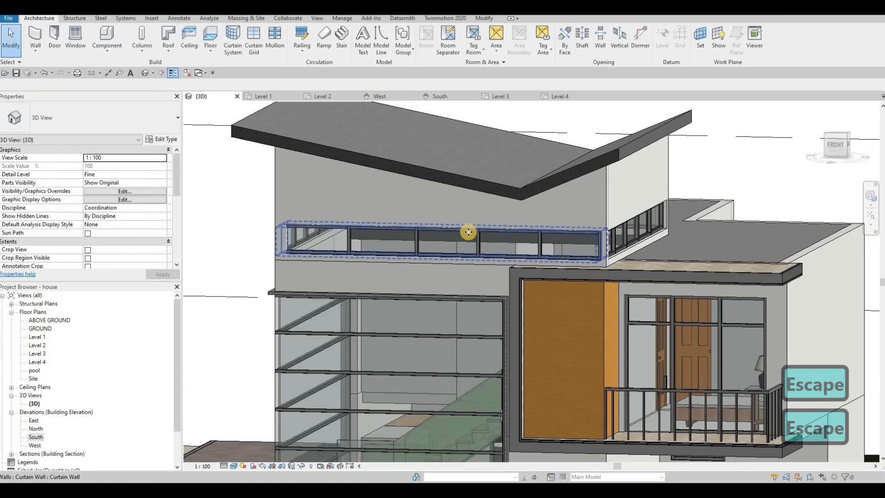
left_click(439, 222)
left_click_drag(440, 209, 454, 203)
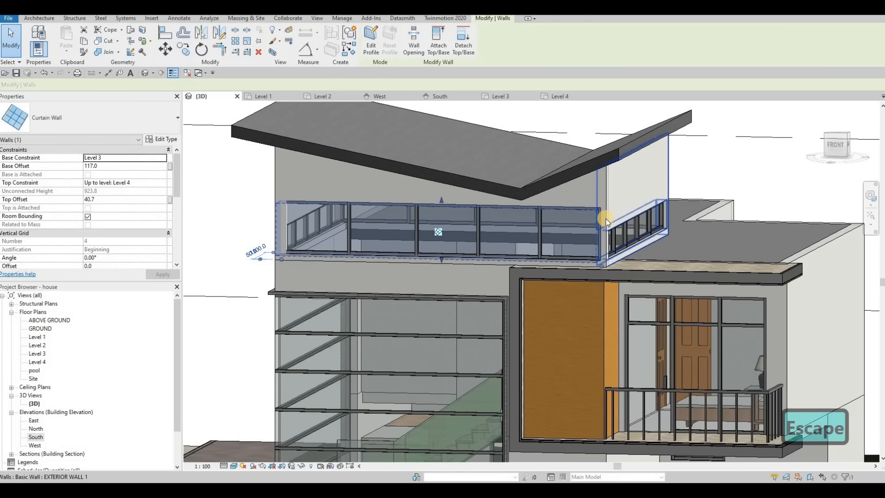
Step: Use Align (AL) to line the left curtain wall's top up with the upper curtain wall's top
key("Escape")
key("a")
key("l")
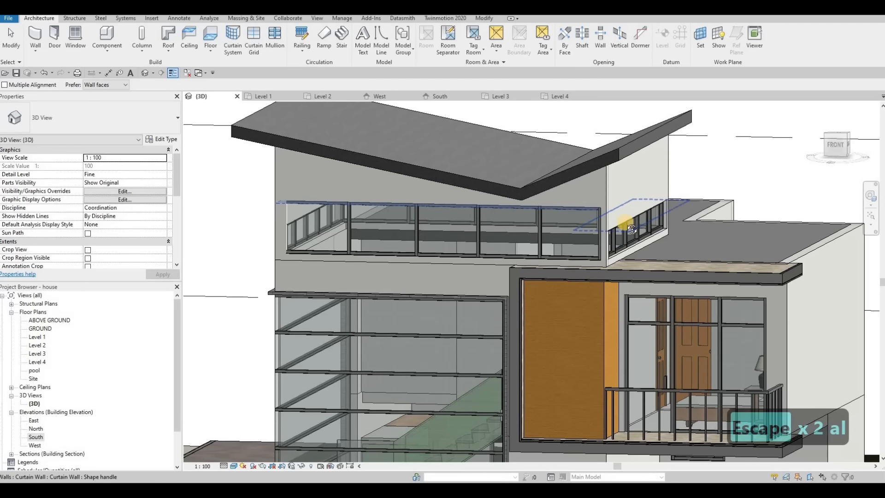
left_click(617, 219)
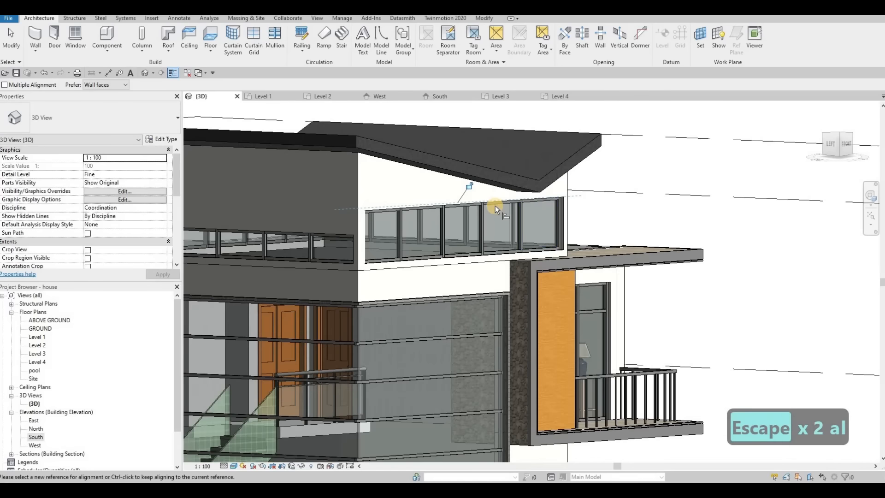
left_click(495, 205)
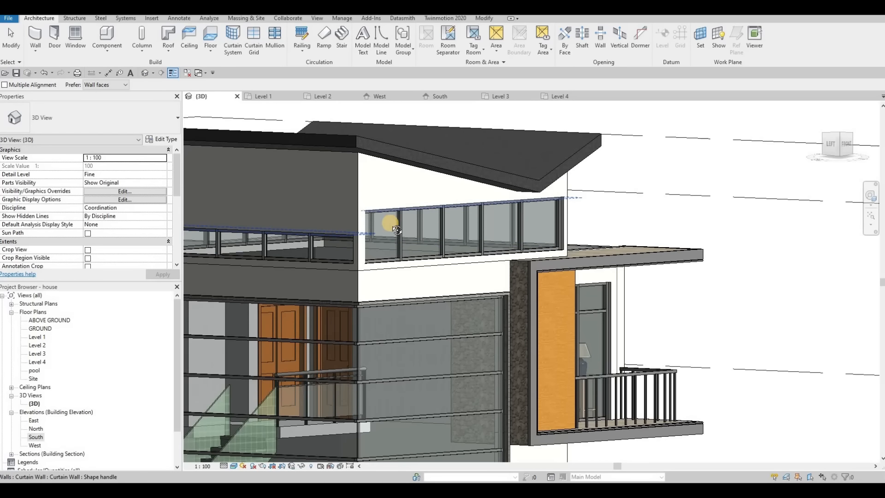
middle_click_drag(502, 243, 447, 207, "shift")
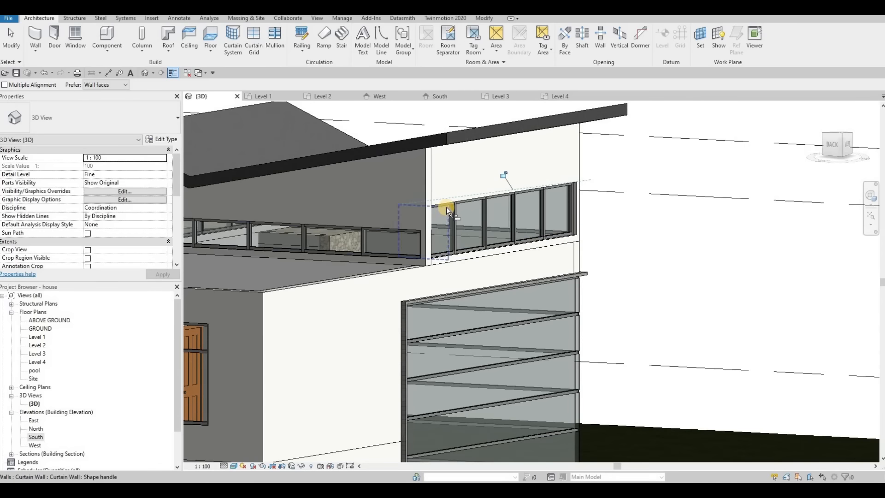
left_click(393, 213)
middle_click_drag(475, 212, 325, 225, "shift")
middle_click_drag(222, 234, 399, 221, "shift")
scroll(399, 222, "up", 2)
key("Escape")
key("Escape")
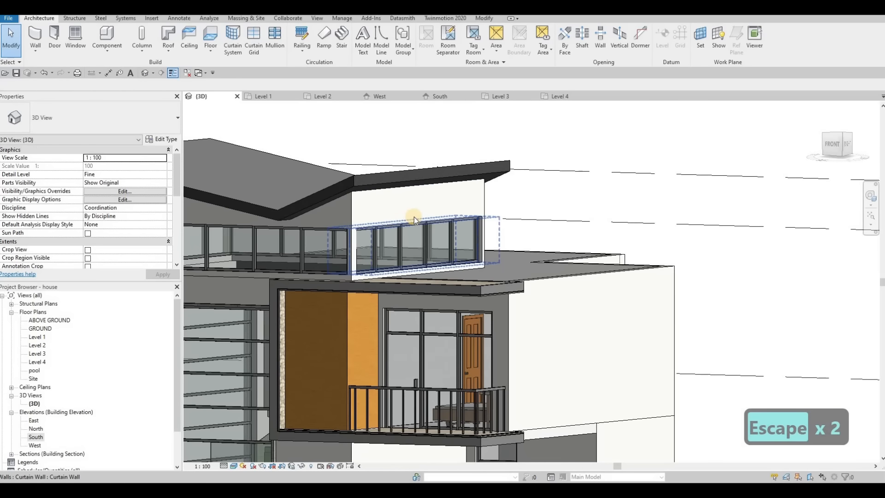
Step: Raise the right-hand upper curtain wall's top to make it taller
left_click(414, 217)
left_click_drag(420, 197, 419, 194)
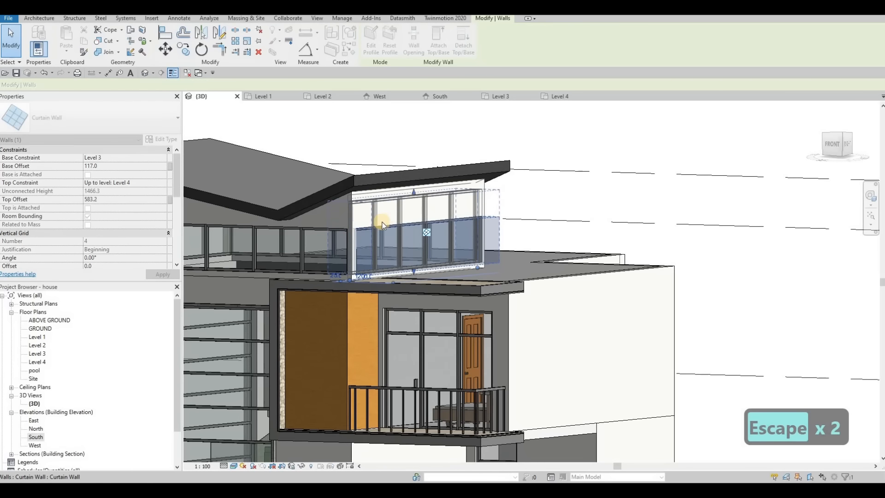
key("Escape")
middle_click_drag(458, 234, 359, 255, "shift")
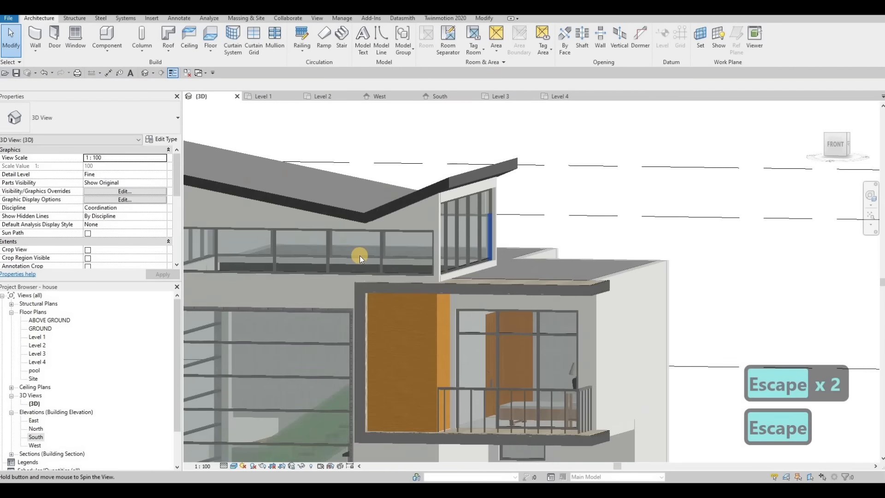
key("a")
key("l")
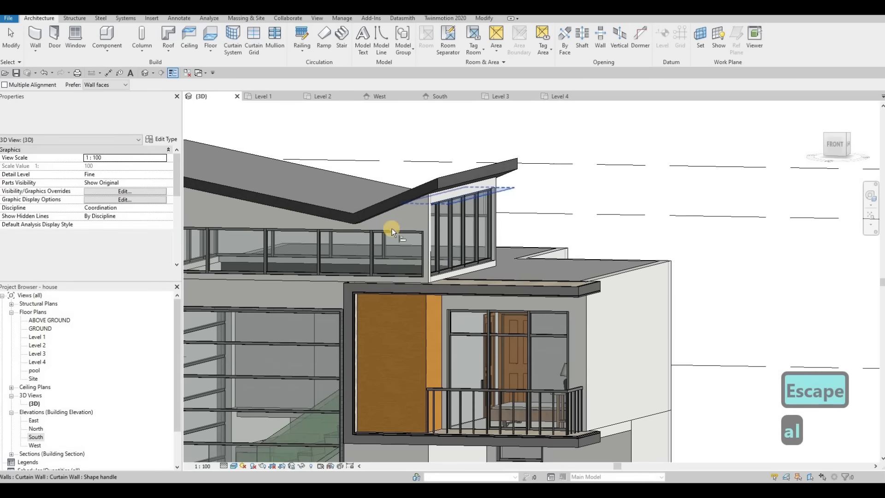
middle_click_drag(392, 228, 327, 215, "shift")
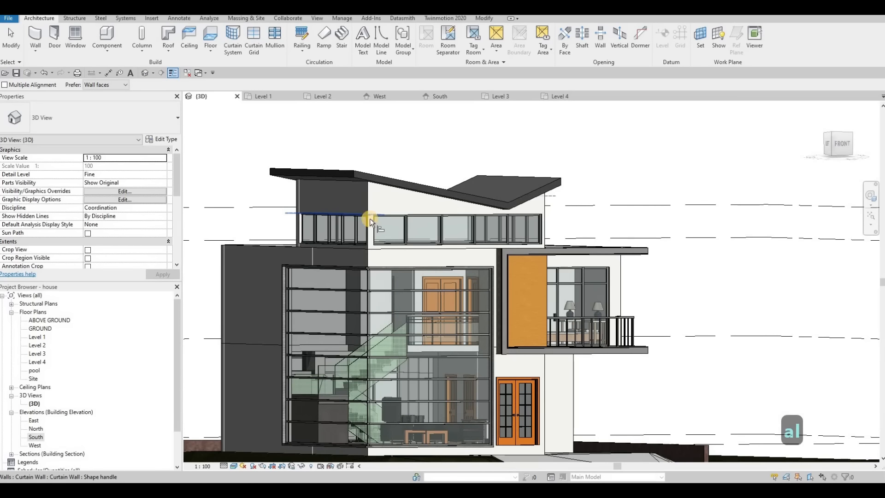
key("Escape")
Step: Edit the balcony frame generic model in place and select its balcony sweep
middle_click_drag(399, 272, 638, 122, "shift")
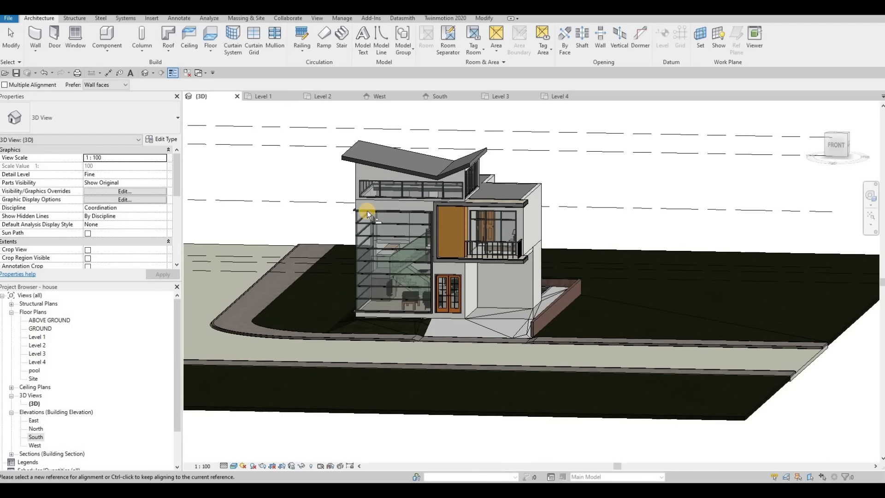
middle_click_drag(415, 185, 535, 232, "shift")
key("Escape")
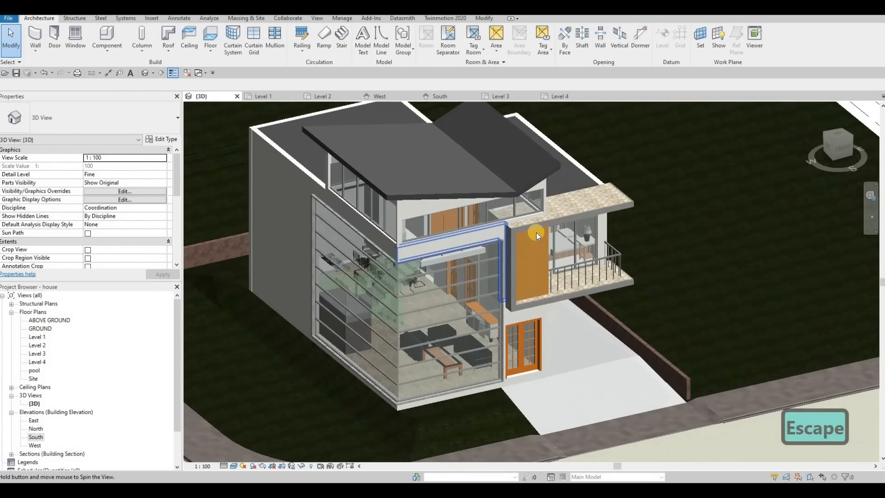
left_click(536, 232)
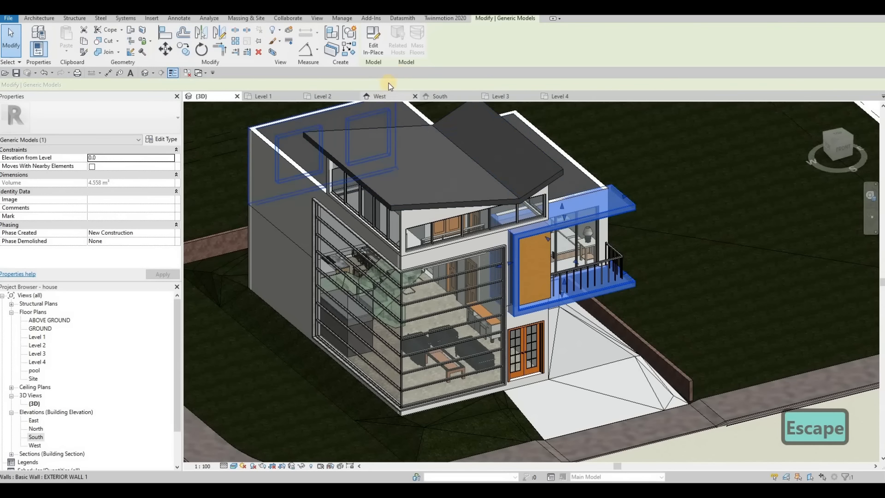
left_click(374, 40)
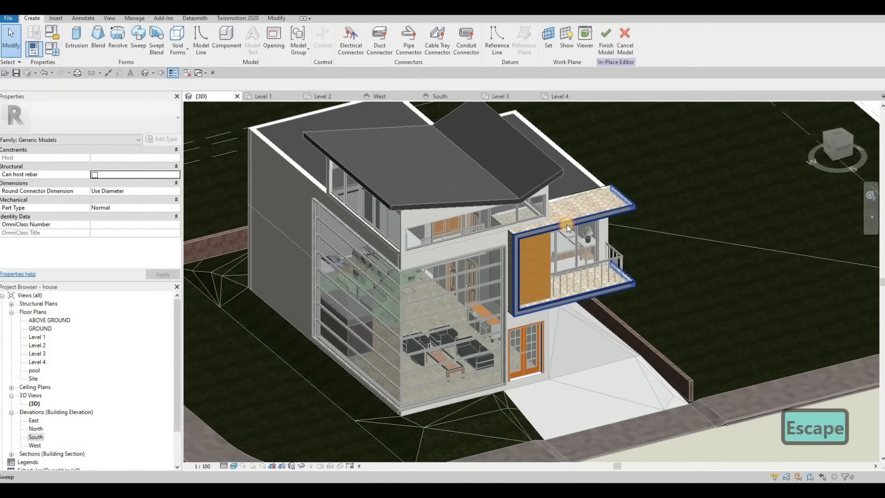
left_click(568, 228)
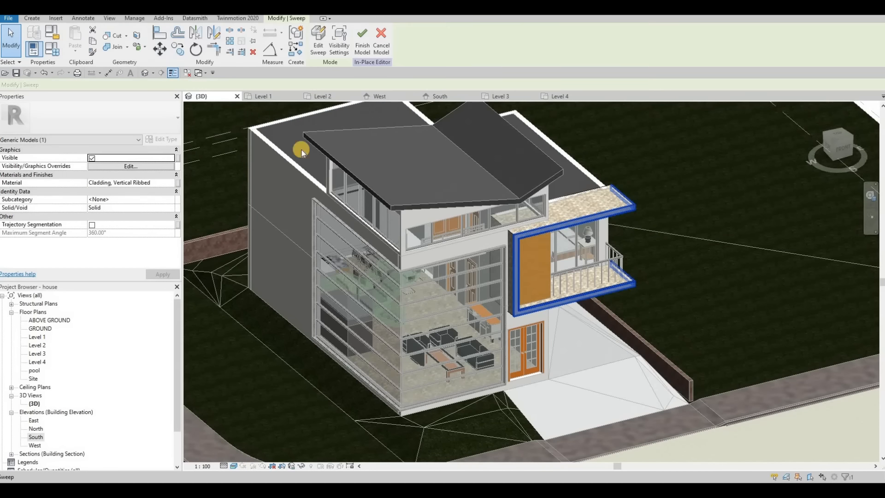
Step: Copy the balcony sweep's 'Cladding, Vertical Ribbed' material value
left_click(159, 182)
key("ctrl+c")
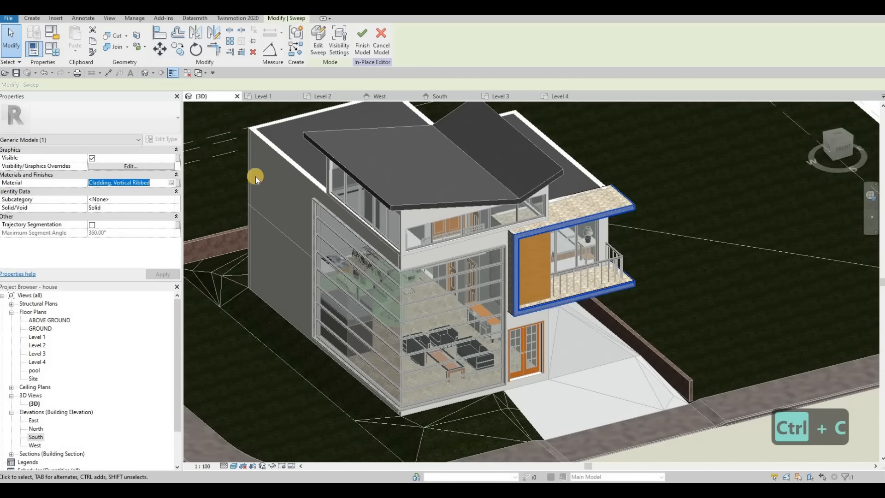
middle_click_drag(218, 75, 54, 30, "shift")
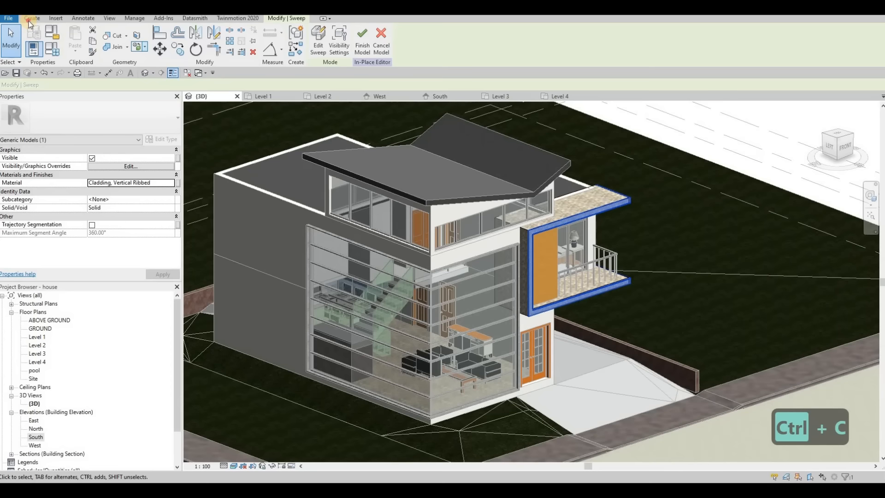
Step: Create a new sweep whose path is the roof's lower, sloped and front edges
left_click(32, 18)
left_click(136, 51)
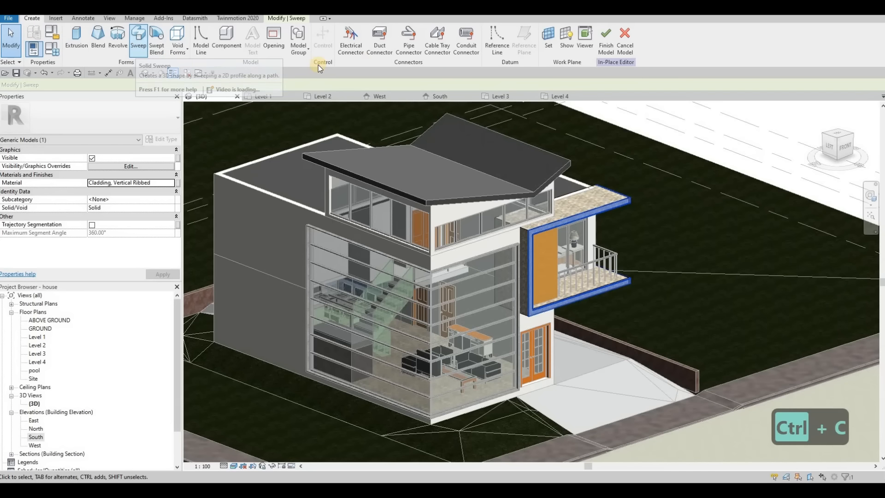
left_click(405, 51)
left_click(497, 196)
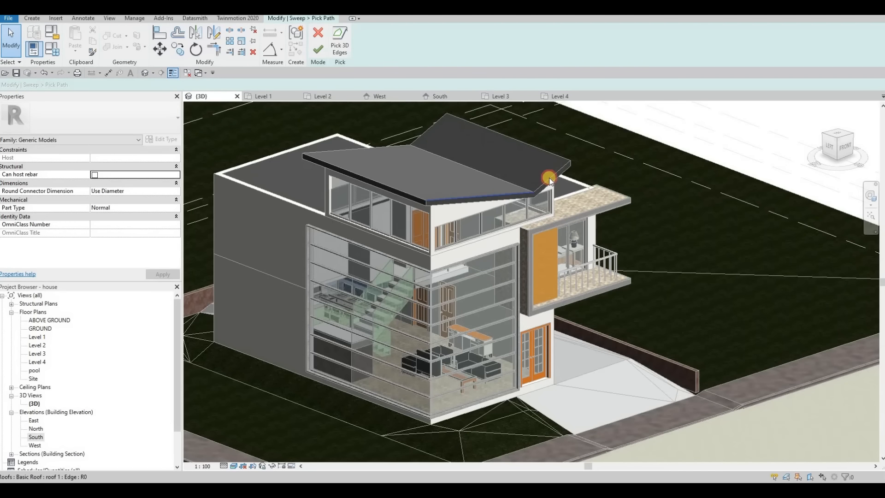
left_click(547, 150)
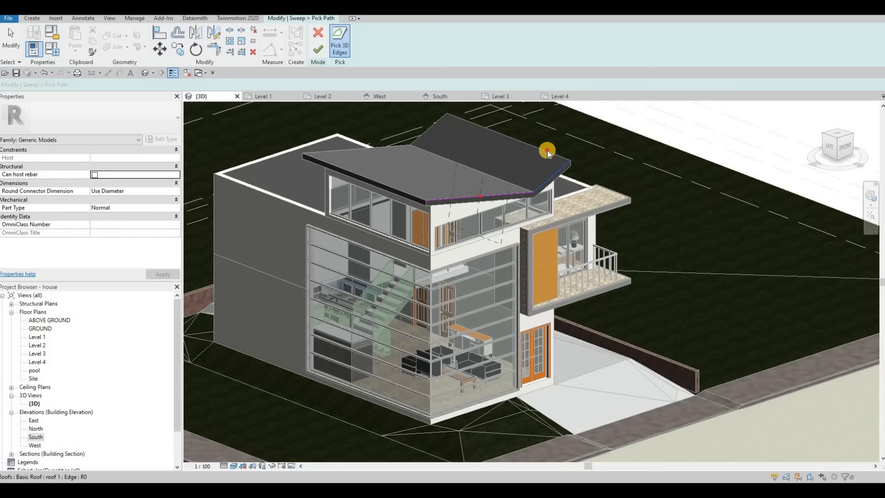
left_click(435, 127)
left_click(345, 148)
left_click(339, 168)
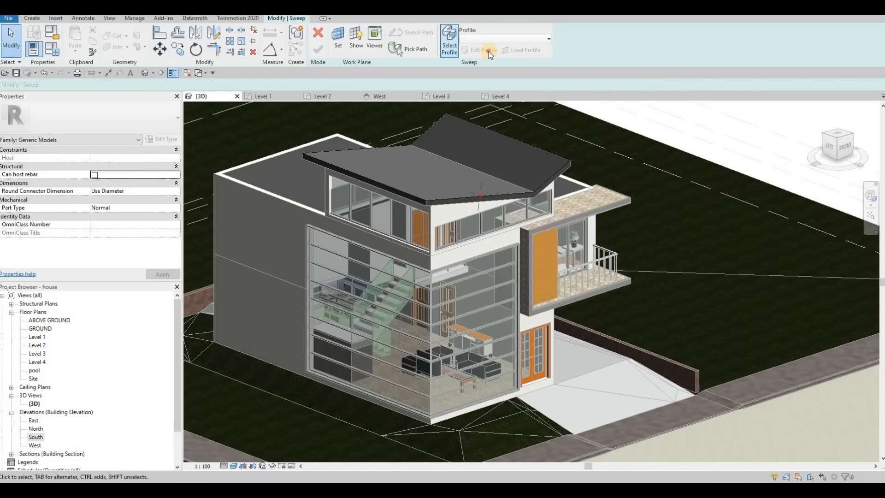
Step: Start sketching the sweep profile and zoom in on the roof edge
left_click(450, 38)
scroll(477, 195, "up", 5)
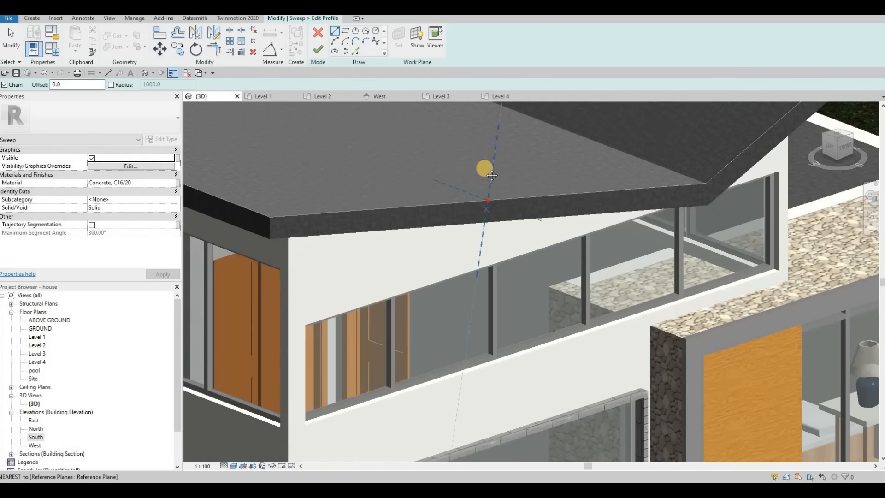
middle_click_drag(485, 169, 580, 138, "shift")
middle_click_drag(807, 210, 579, 138)
scroll(579, 139, "up", 2)
left_click(346, 32)
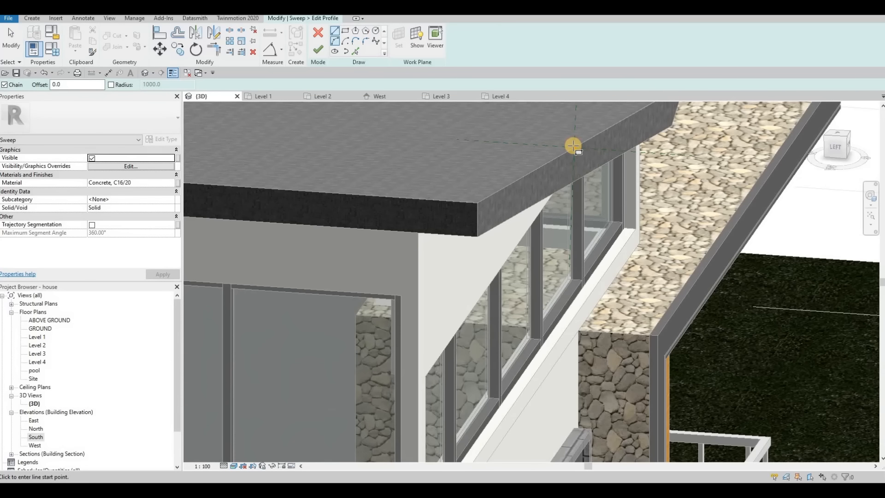
left_click(575, 148)
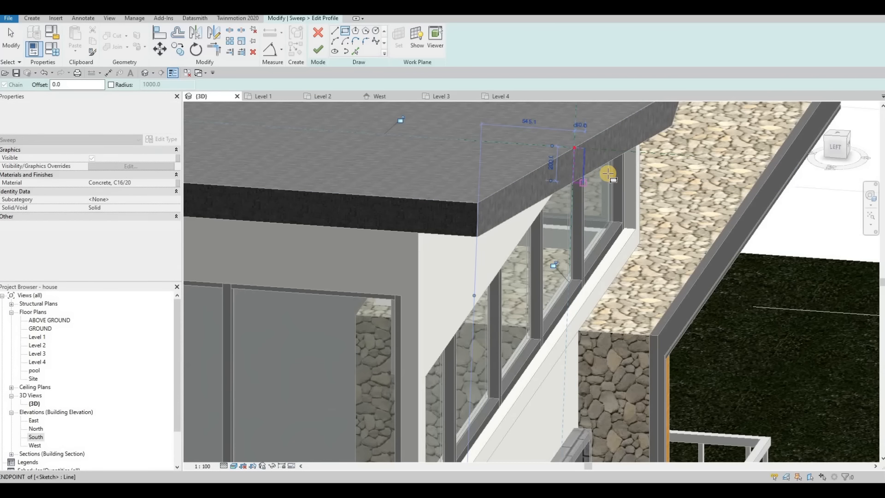
key("Escape")
key("Escape")
scroll(582, 162, "up", 2)
Step: Draw the rectangular fascia profile at the roof corner plus a small rectangle at its bottom
left_click(582, 162)
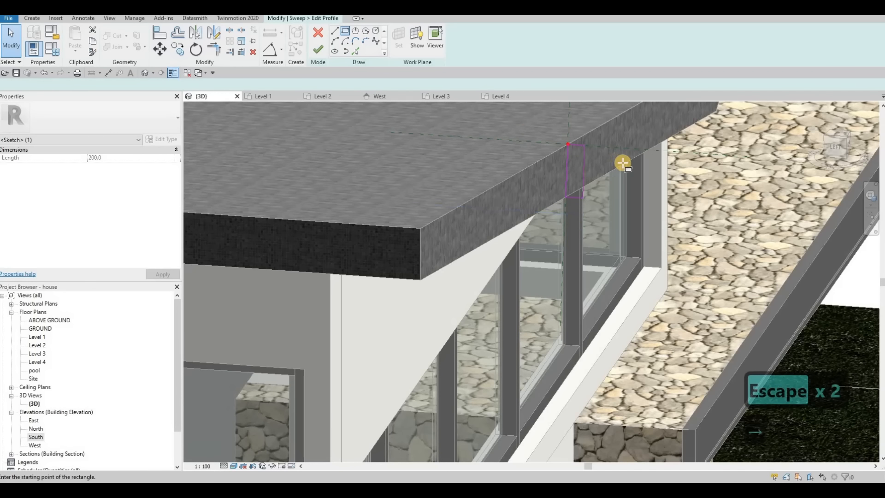
scroll(623, 164, "up", 2)
left_click(614, 175)
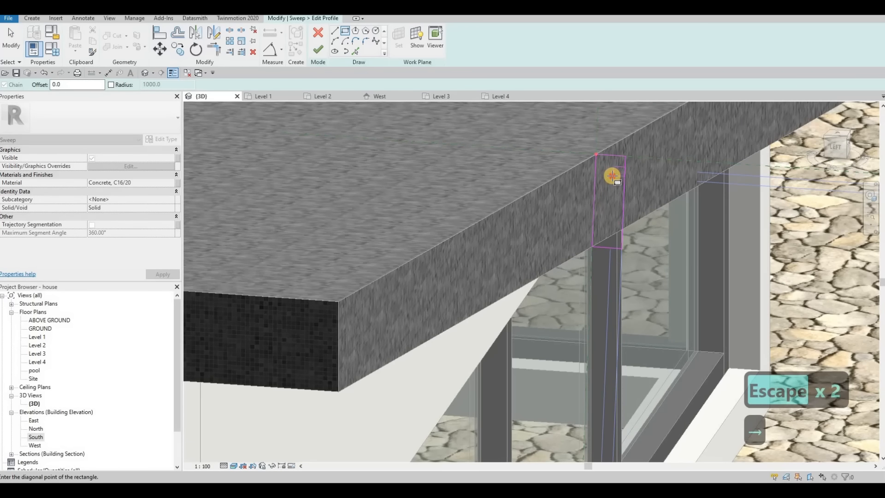
left_click(620, 232)
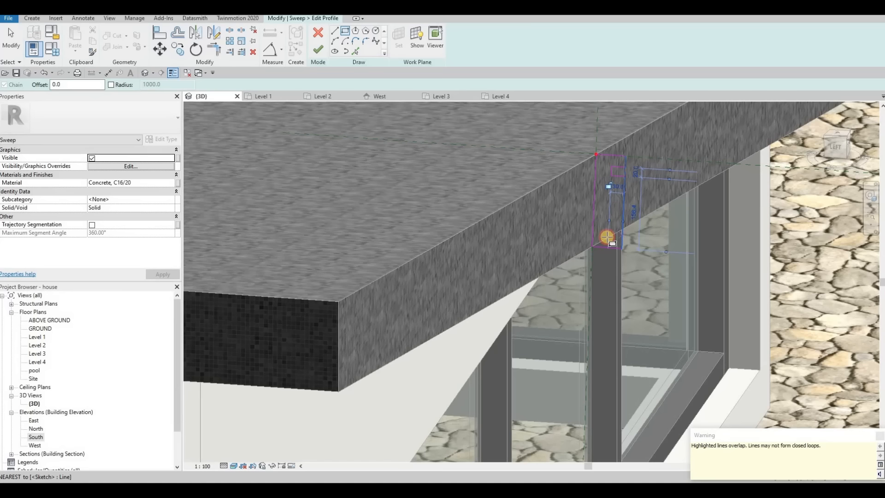
left_click(607, 238)
left_click(621, 235)
key("Escape")
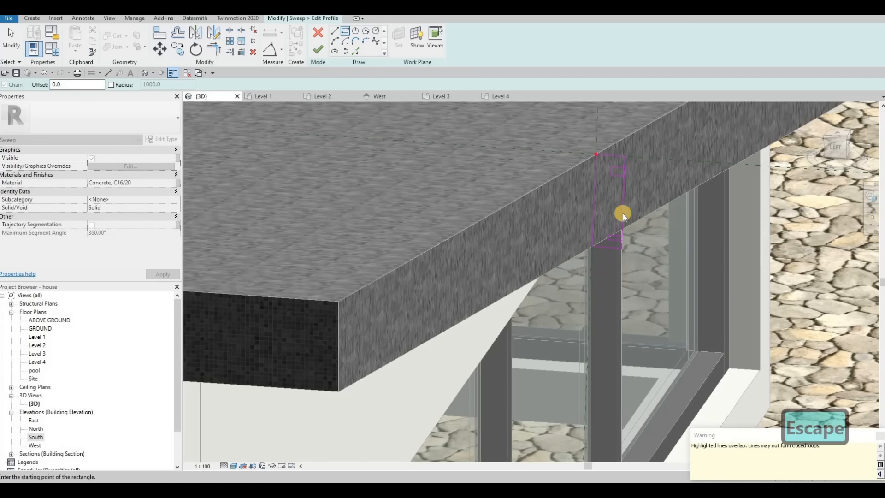
scroll(622, 207, "up", 1)
key("Escape")
key("Escape")
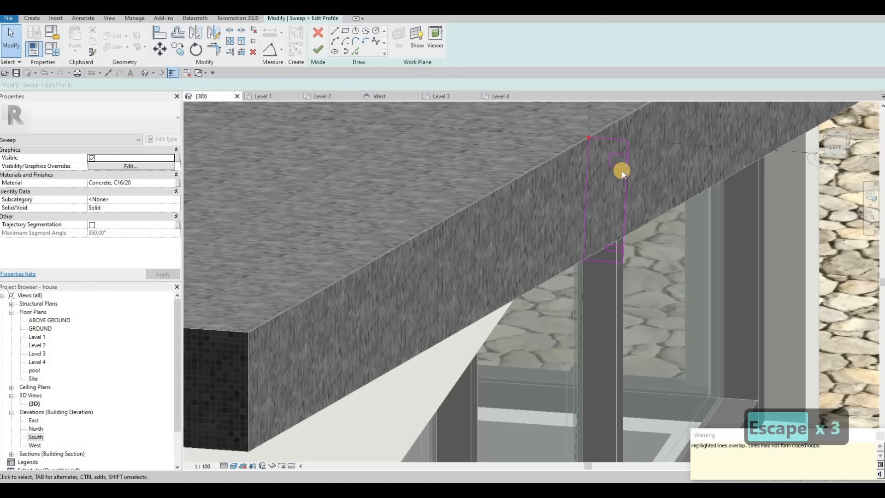
key("Escape")
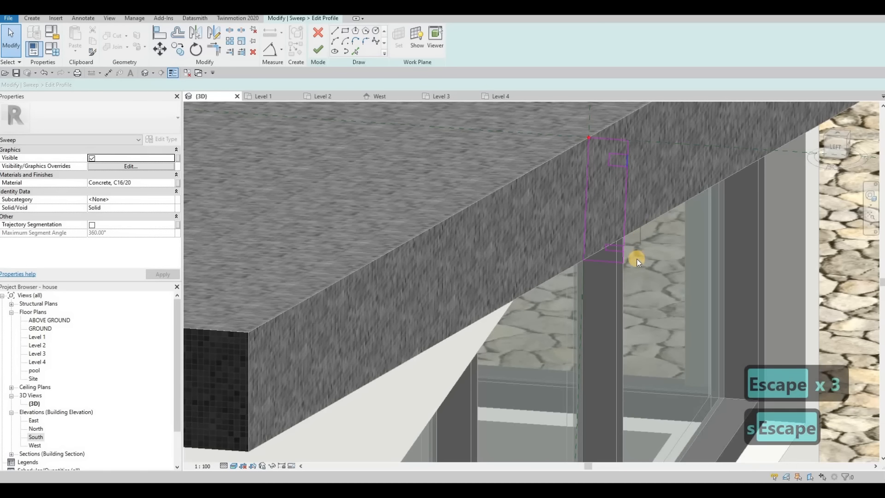
Step: Delete the overlapping sketch line and split the profile lines with SL
left_click(636, 251)
key("Delete")
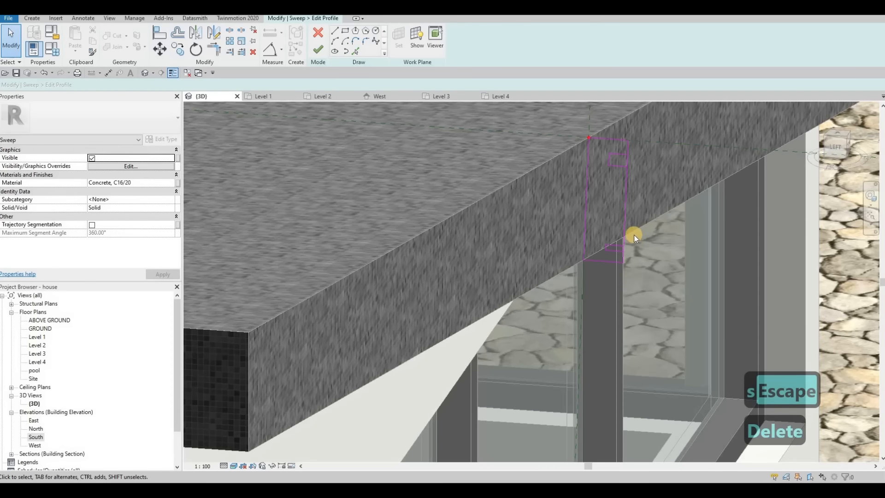
key("s")
key("l")
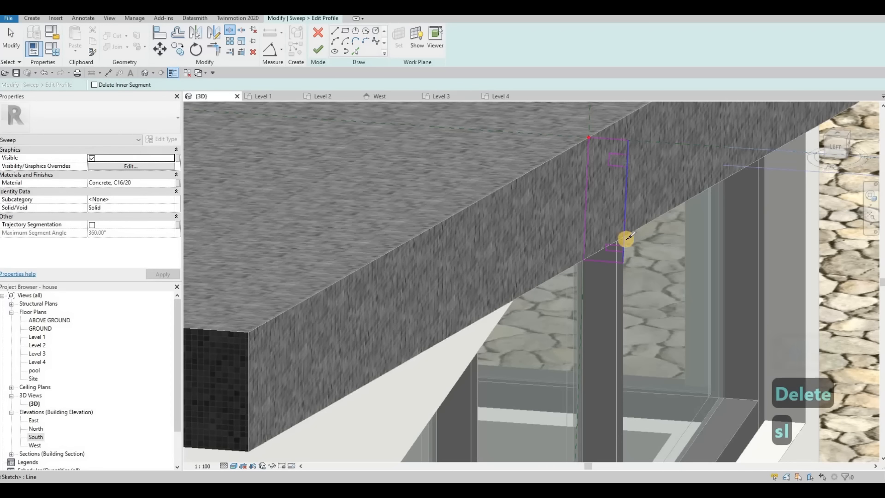
scroll(629, 243, "up", 3)
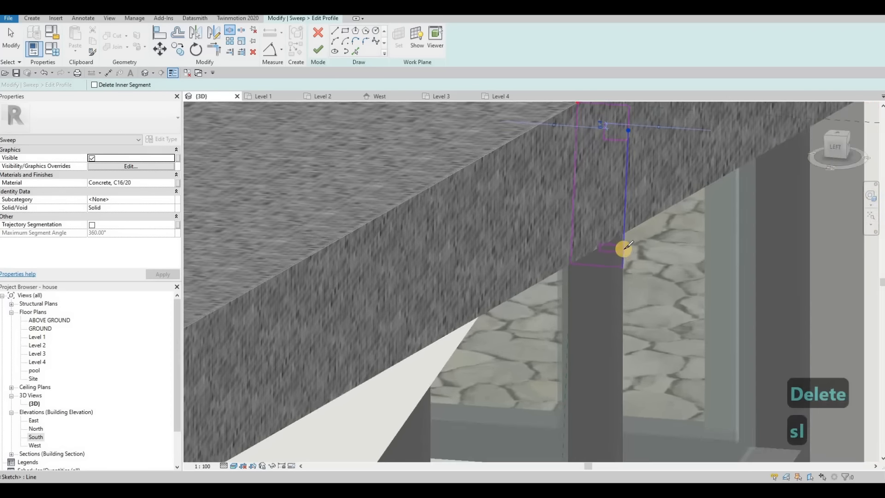
key("Escape")
key("Escape")
Step: Trim the profile's vertical line and upper notch line to a corner with TR
key("t")
key("r")
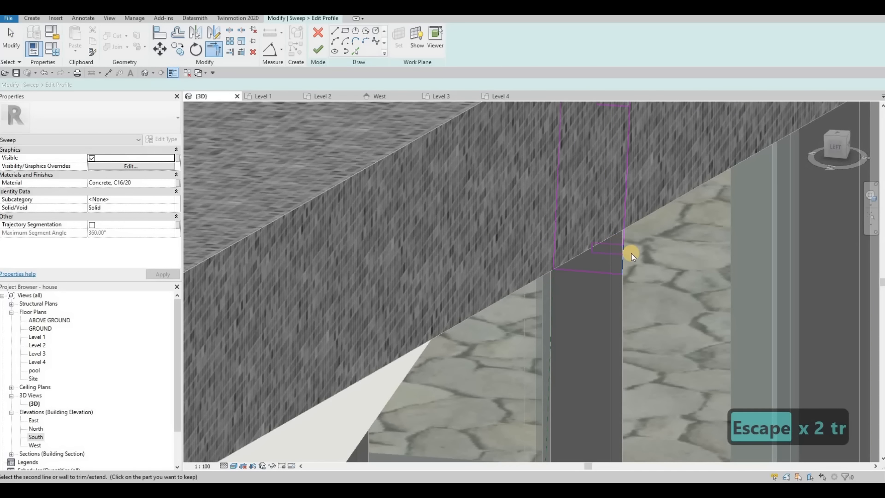
scroll(623, 254, "up", 4)
key("Escape")
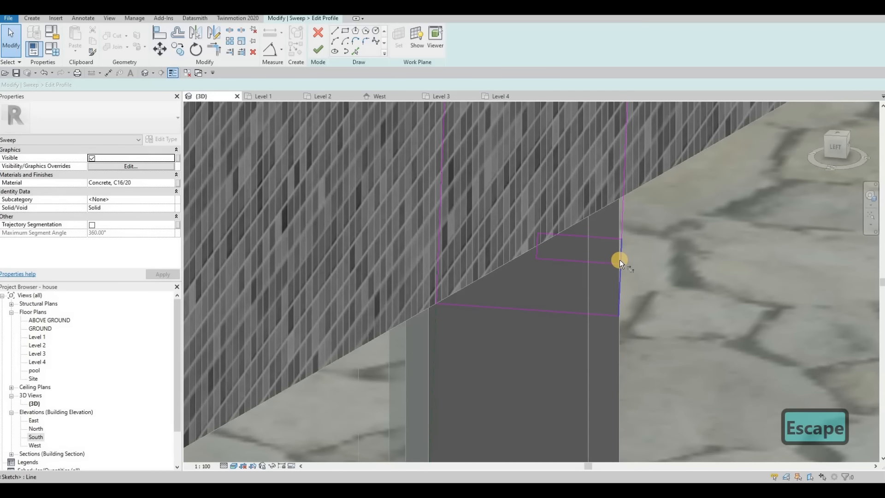
key("Escape")
key("t")
key("r")
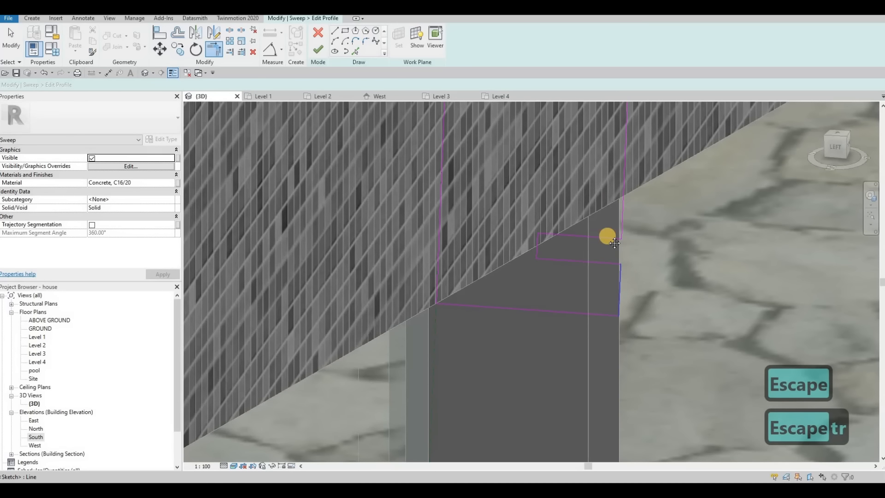
scroll(609, 197, "down", 3)
mouse_move(607, 236)
middle_mouse_down()
mouse_move(609, 198)
mouse_move(605, 214)
middle_mouse_up()
scroll(608, 198, "down", 2)
scroll(606, 214, "up", 1)
left_click(609, 217)
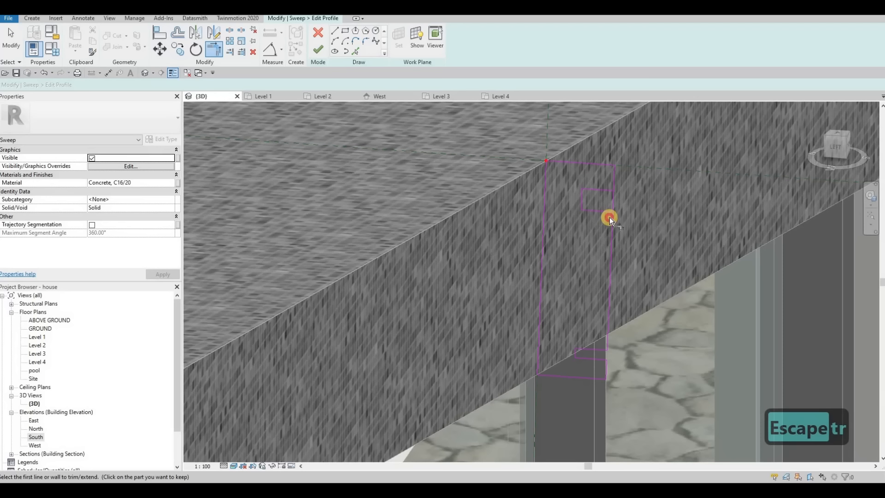
left_click(614, 183)
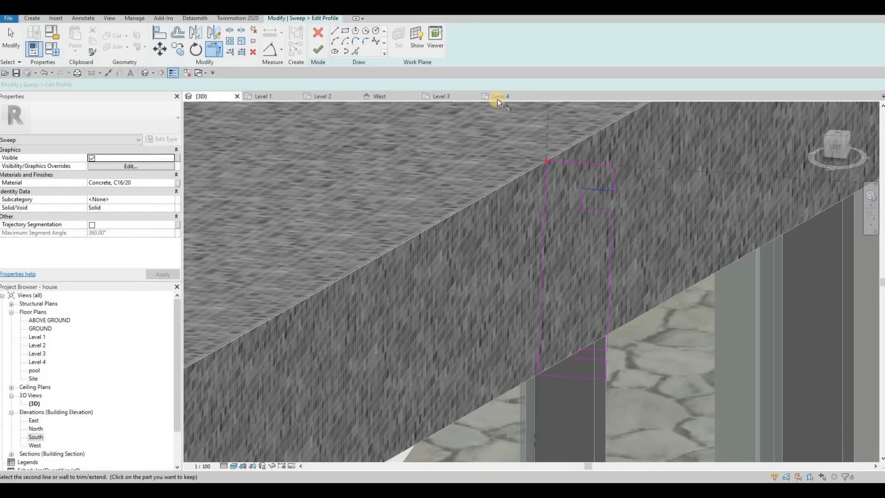
Step: Finish the profile sketch and the roof-edge sweep
left_click(318, 50)
left_click(497, 122)
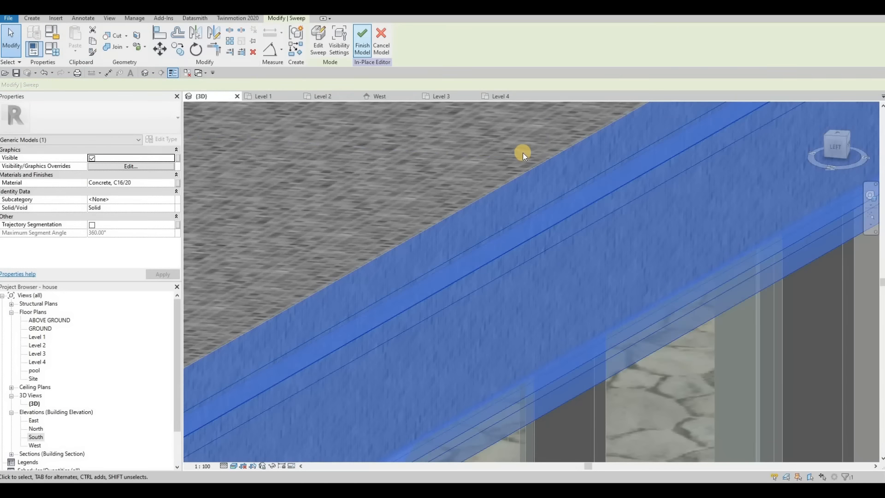
scroll(507, 175, "down", 1)
scroll(507, 175, "down", 8)
middle_click_drag(507, 231, 461, 230, "shift")
key("Escape")
key("Escape")
left_click(331, 183)
left_click(372, 40)
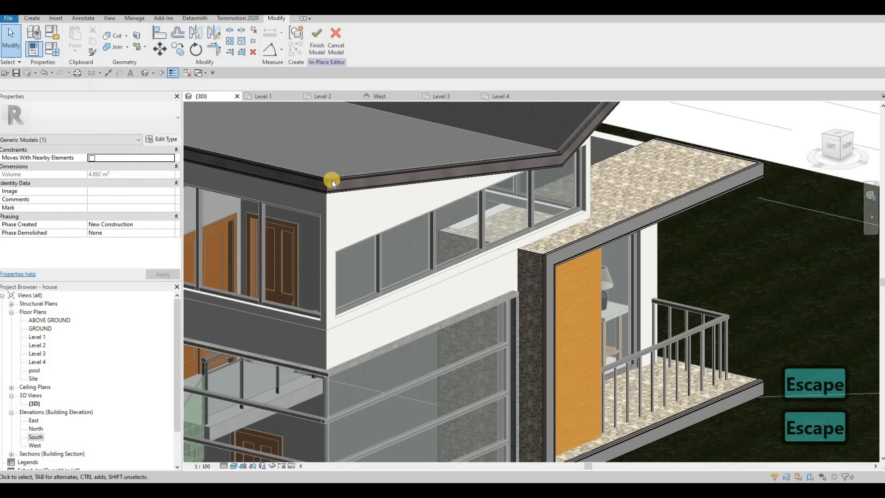
Step: Paste 'Cladding, Vertical Ribbed' into the sweep's Material property and apply it
left_click(331, 182)
left_click(142, 182)
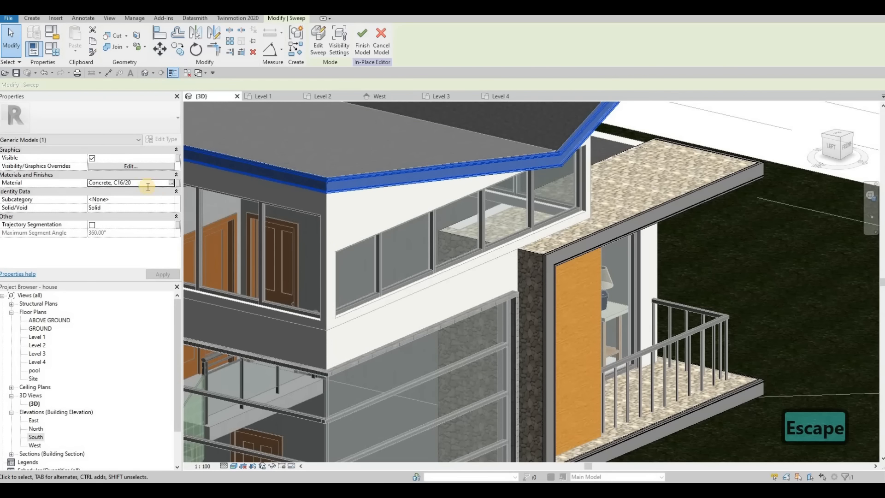
type("Cladding, Vertical Ribbed")
left_click(153, 275)
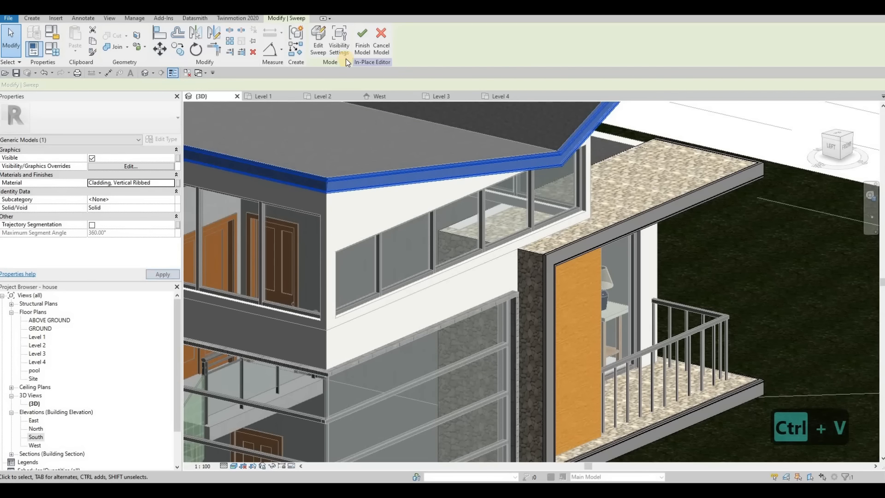
key("Escape")
key("Escape")
scroll(475, 230, "down", 4)
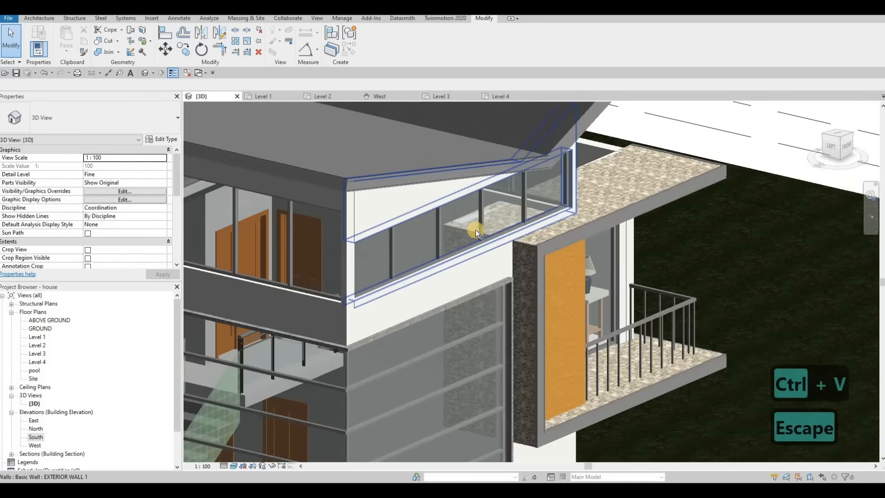
middle_click_drag(454, 226, 406, 360, "shift")
scroll(520, 372, "up", 5)
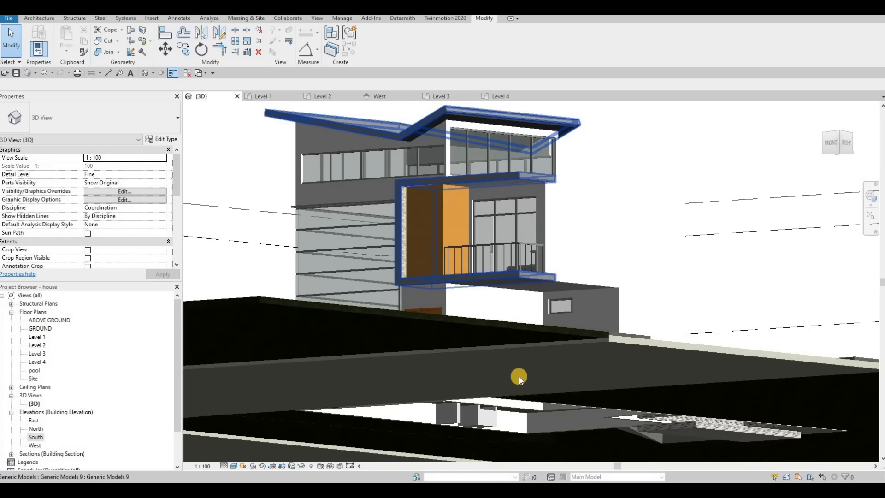
scroll(430, 389, "down", 10)
middle_click_drag(430, 389, 379, 349, "shift")
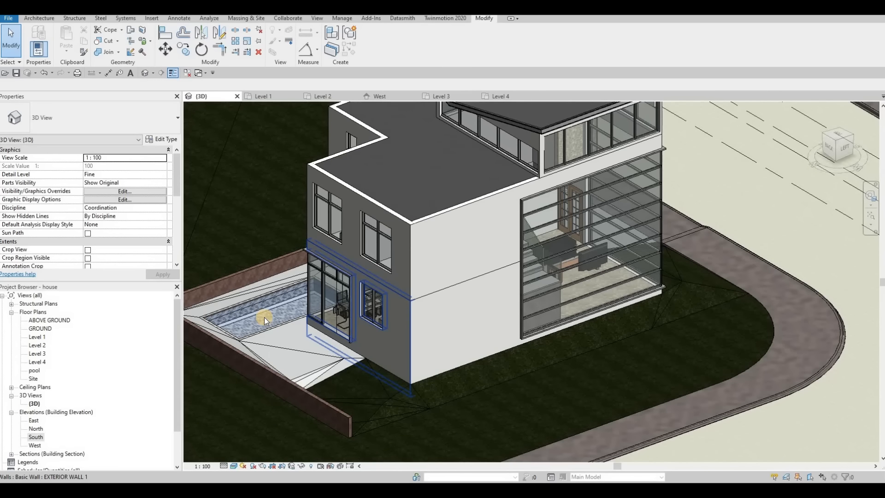
scroll(277, 317, "up", 4)
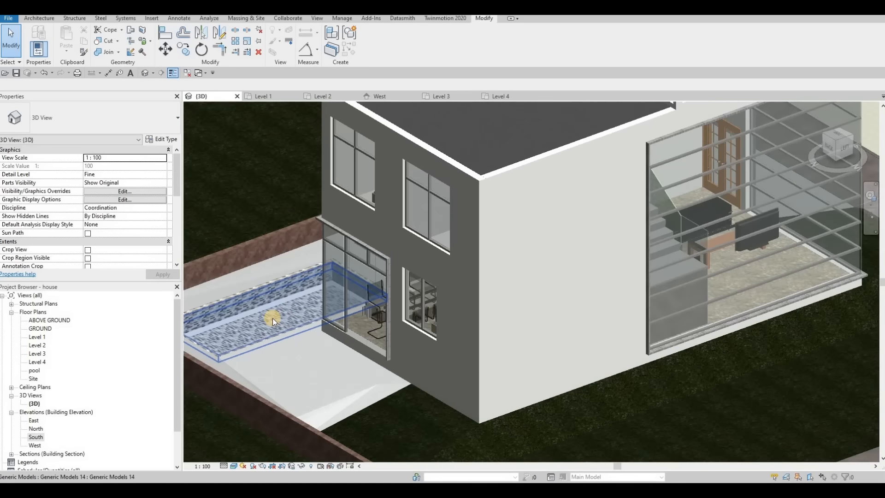
middle_click_drag(295, 319, 407, 281)
scroll(405, 297, "up", 1)
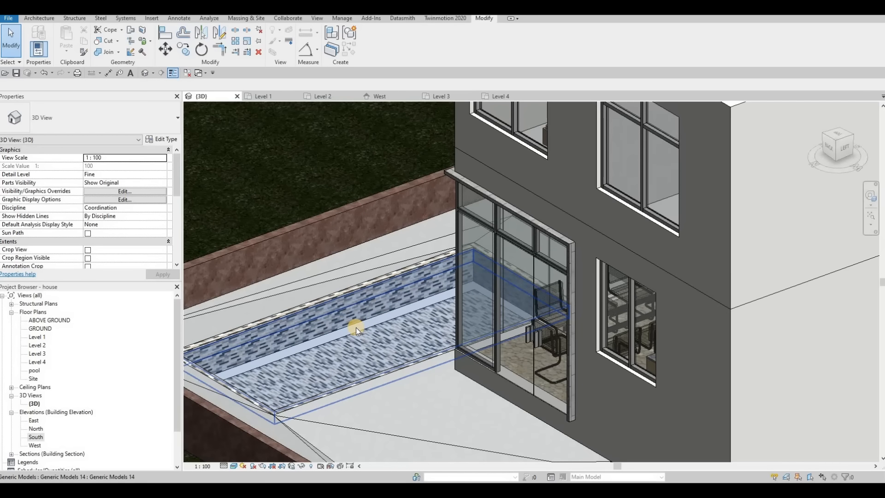
key("F1")
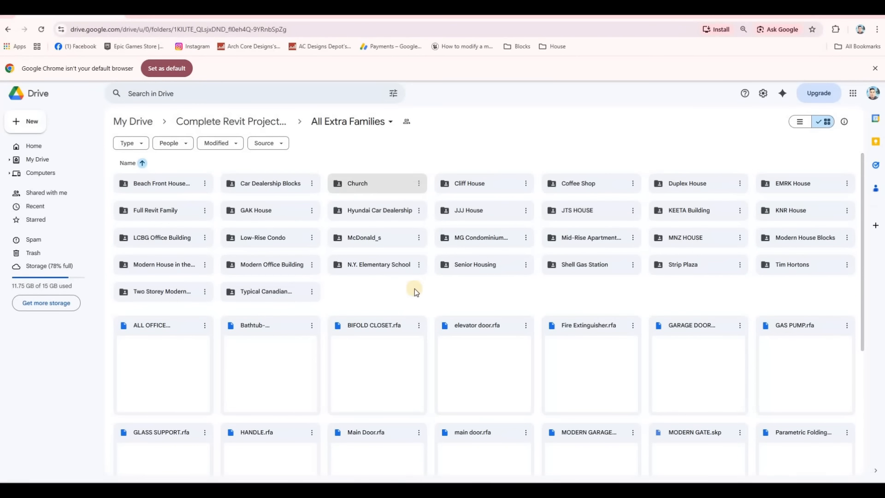
Step: Download Pool Ladder.rfa from its options menu, then select the two pot light files
scroll(423, 314, "down", 3)
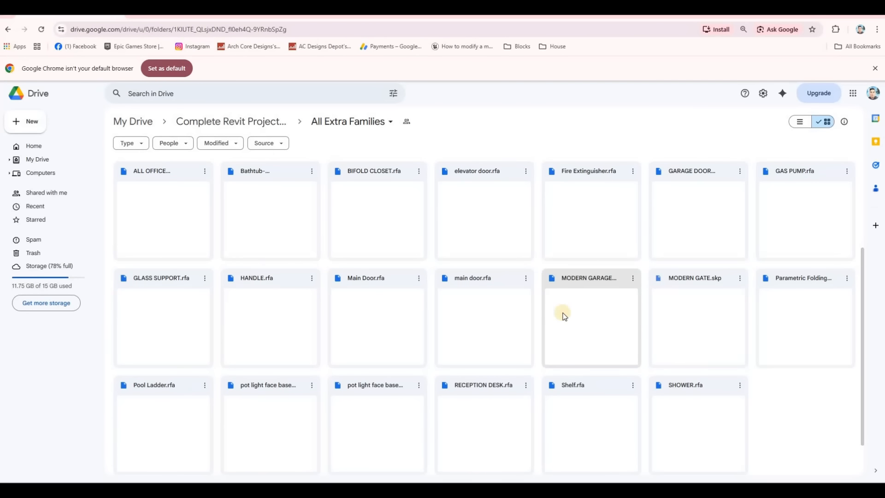
scroll(167, 358, "down", 1)
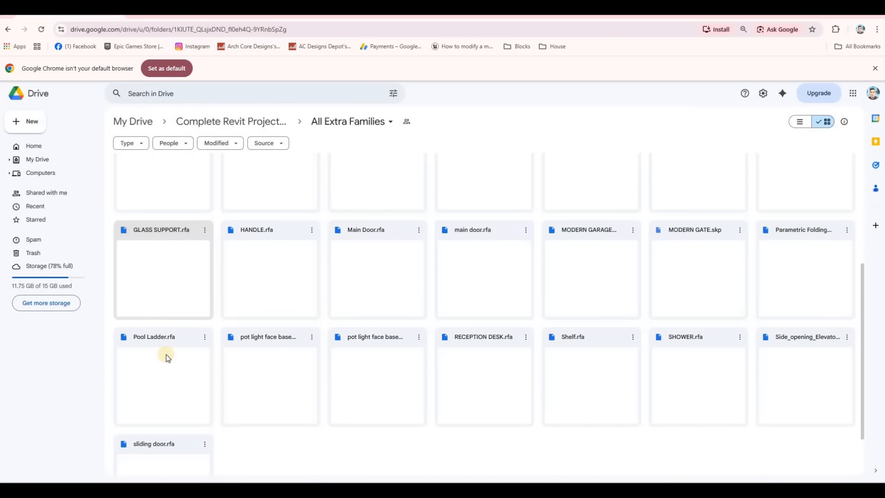
left_click(166, 359)
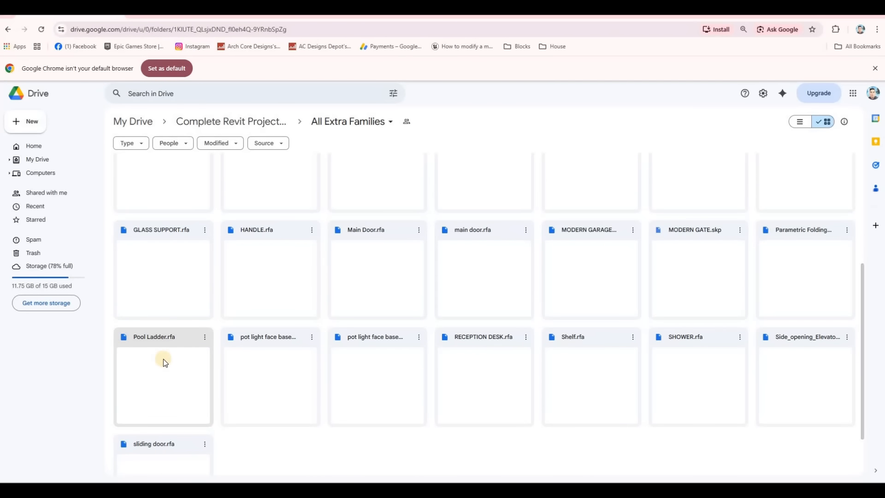
left_click(203, 338)
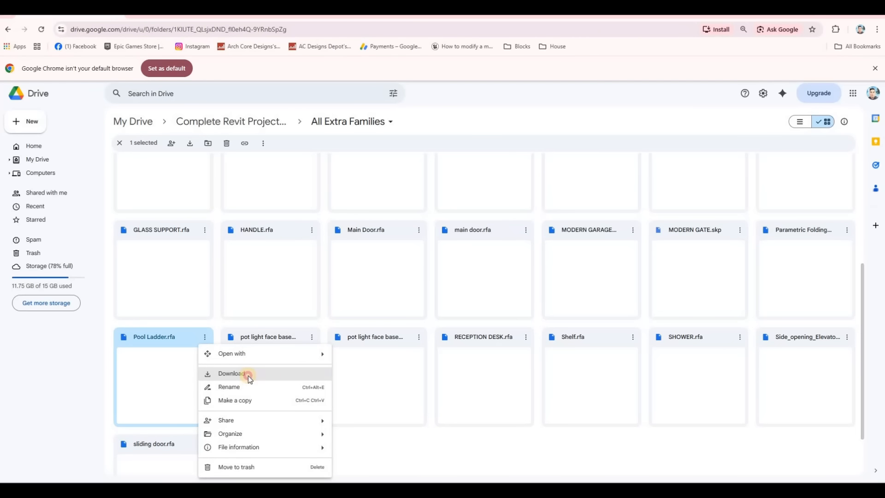
left_click(248, 375)
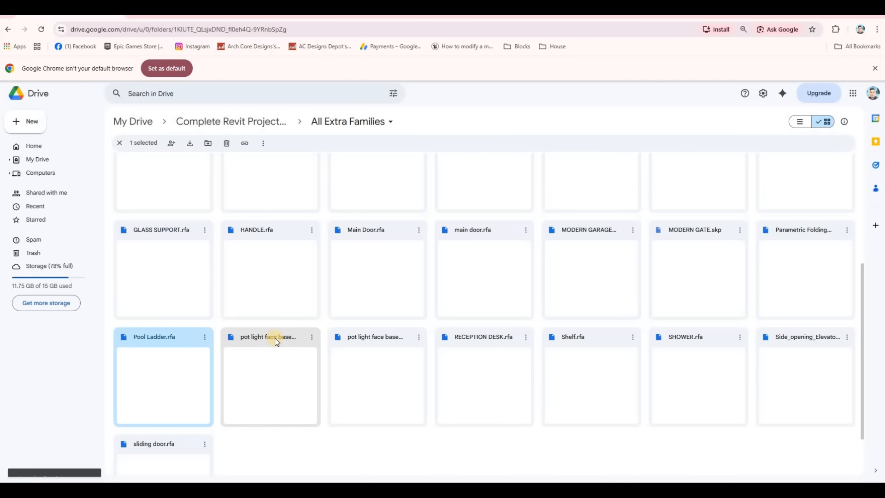
left_click(307, 338)
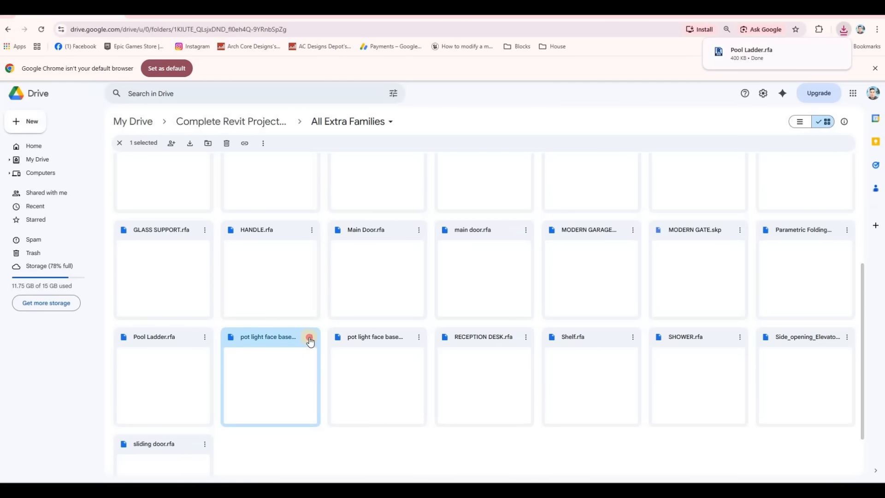
left_click(343, 366)
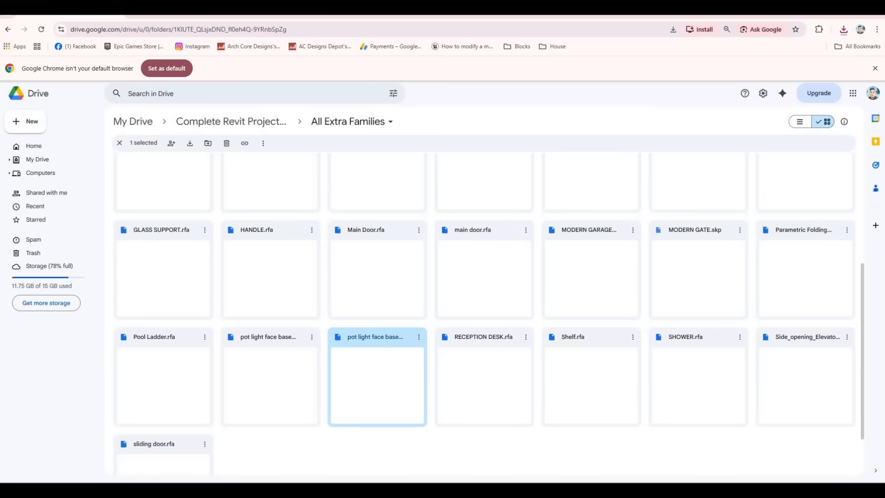